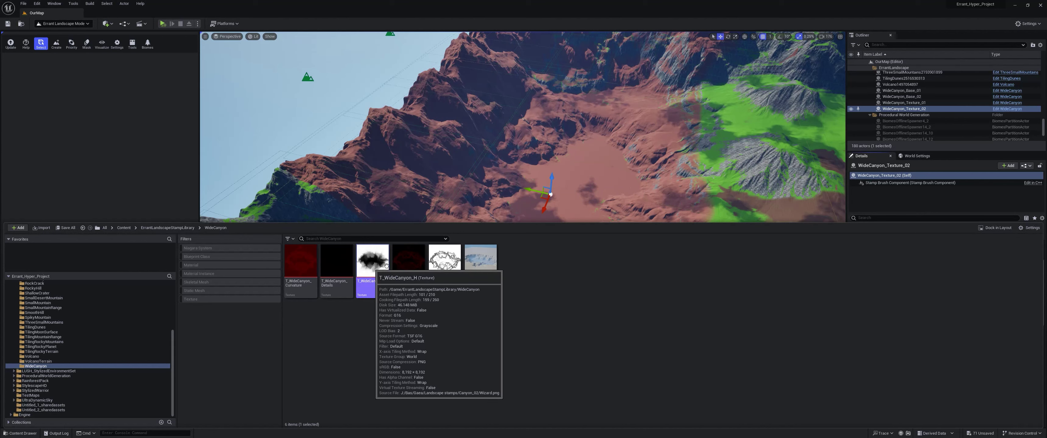
Assign T_WideCanyon_H as the weightmap layer texture of WideCanyon_Texture_02 and enable Invert in that layer's adjustment settings
left_click(970, 309)
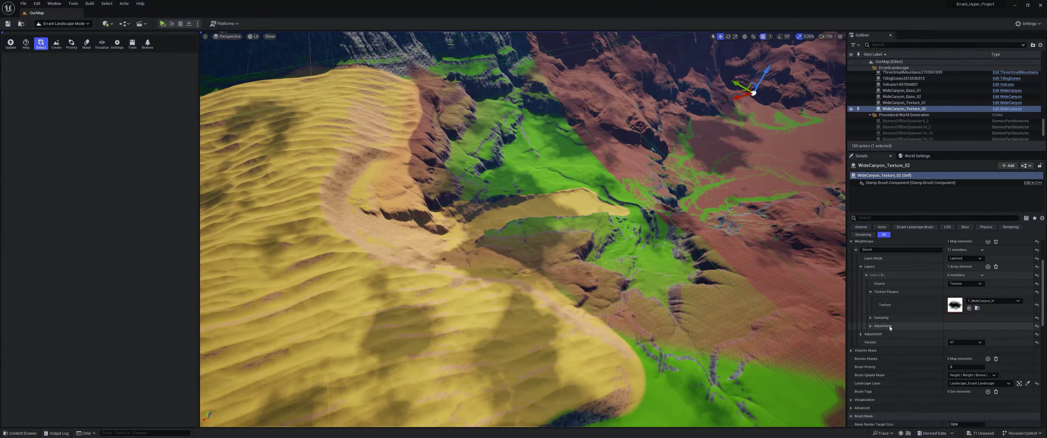
left_click(871, 326)
scroll(891, 342, "down", 3)
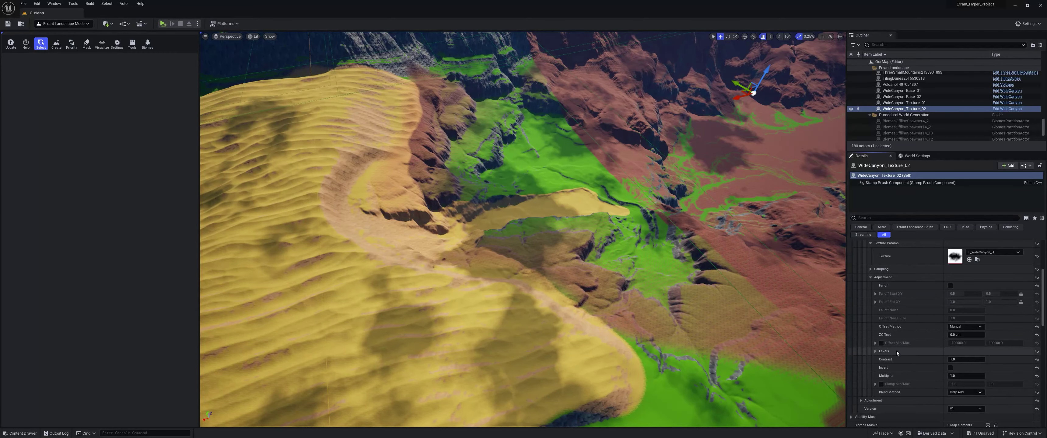
left_click(950, 329)
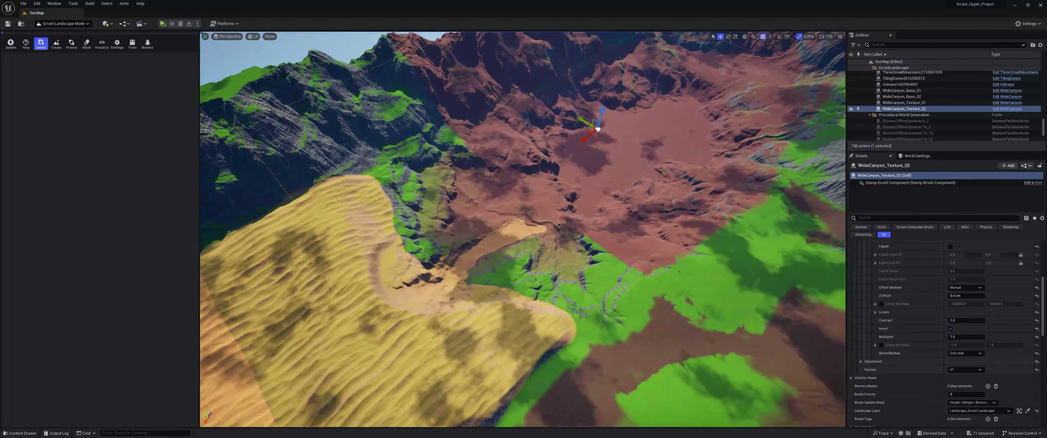
right_click_drag(541, 261, 545, 263)
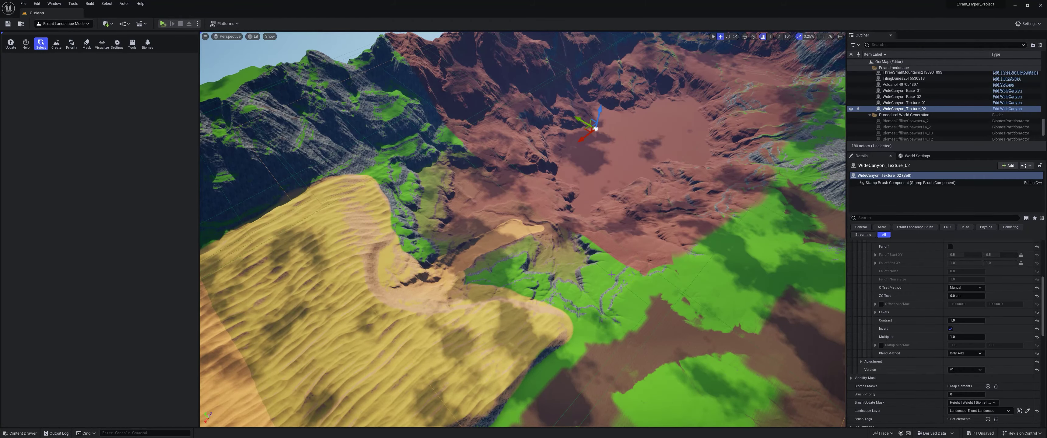
right_click_drag(482, 267, 544, 280)
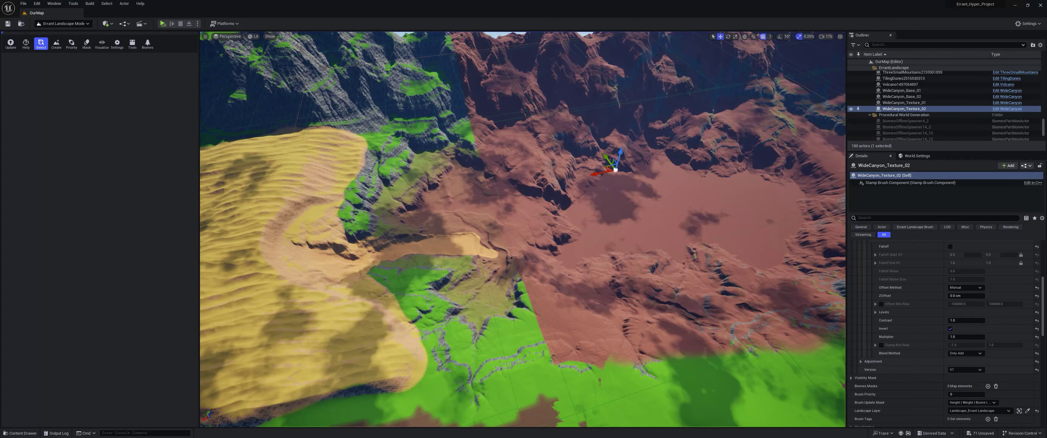
right_click_drag(413, 202, 435, 205)
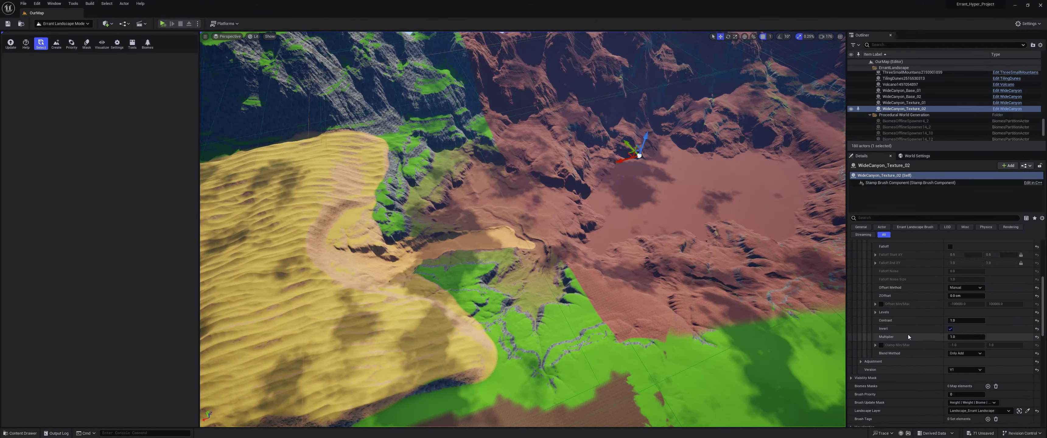
key("f")
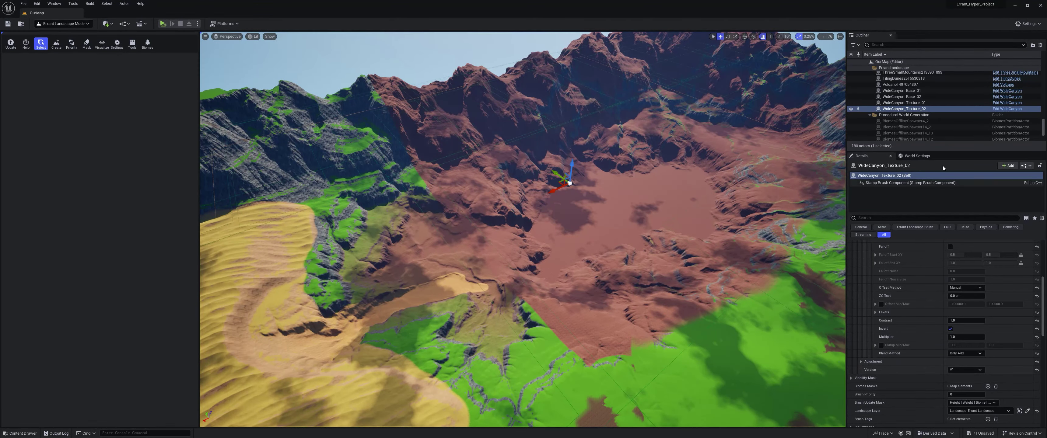
Assign T_WideCanyon_H as the weightmap layer texture of WideCanyon_Texture_01 and compare its coverage with WideCanyon_Texture_02
left_click(906, 103)
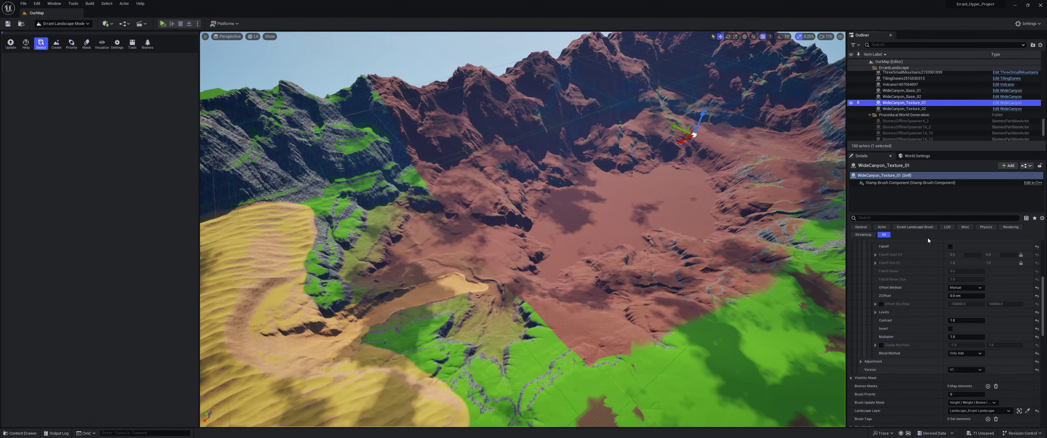
scroll(928, 313, "up", 4)
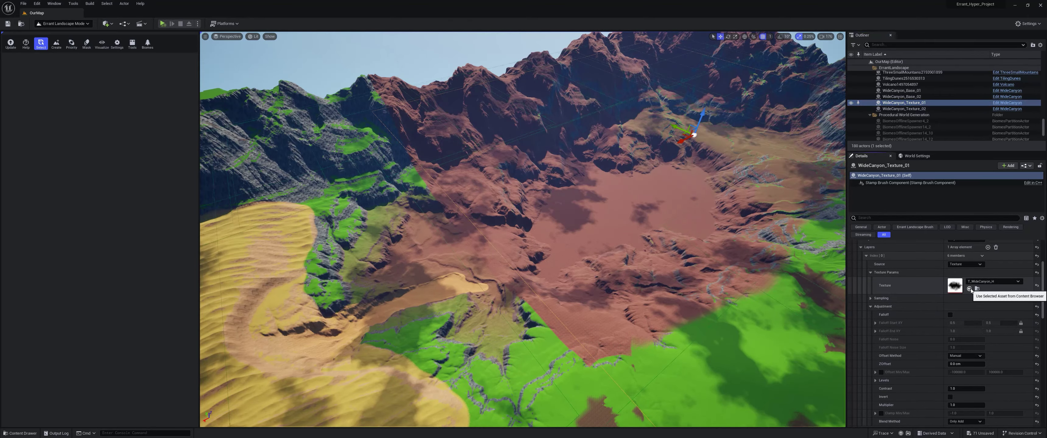
right_click_drag(634, 219, 660, 193)
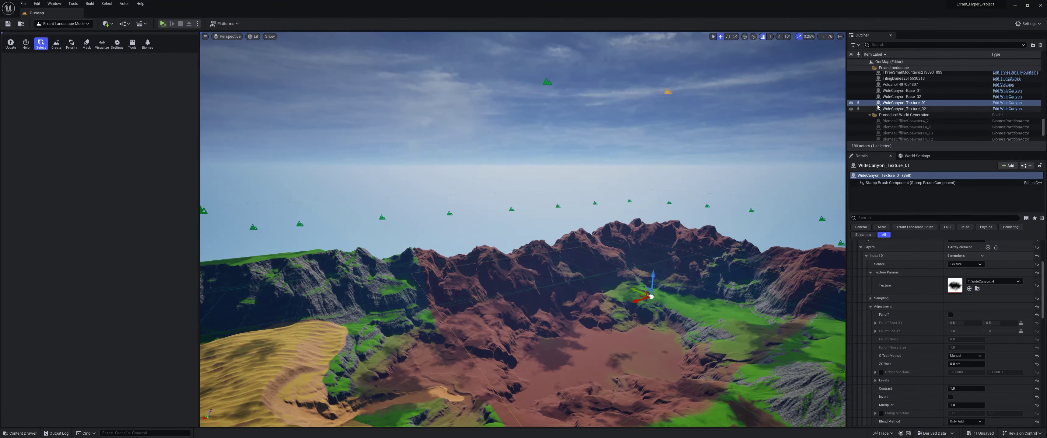
double_click(895, 109)
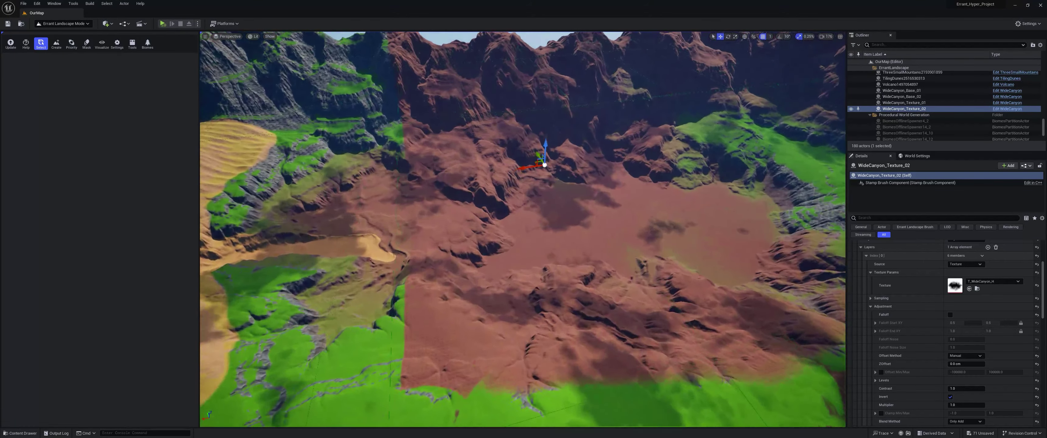
right_click_drag(529, 228, 549, 216)
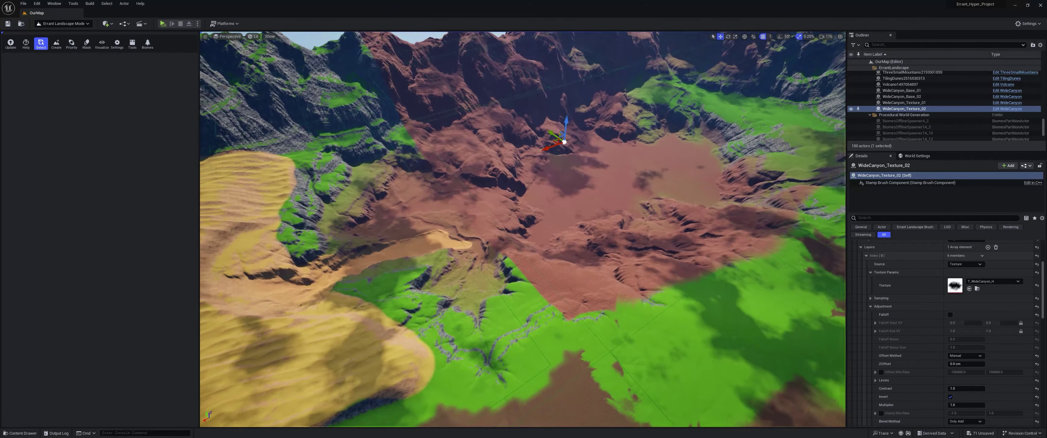
right_click_drag(615, 288, 614, 261)
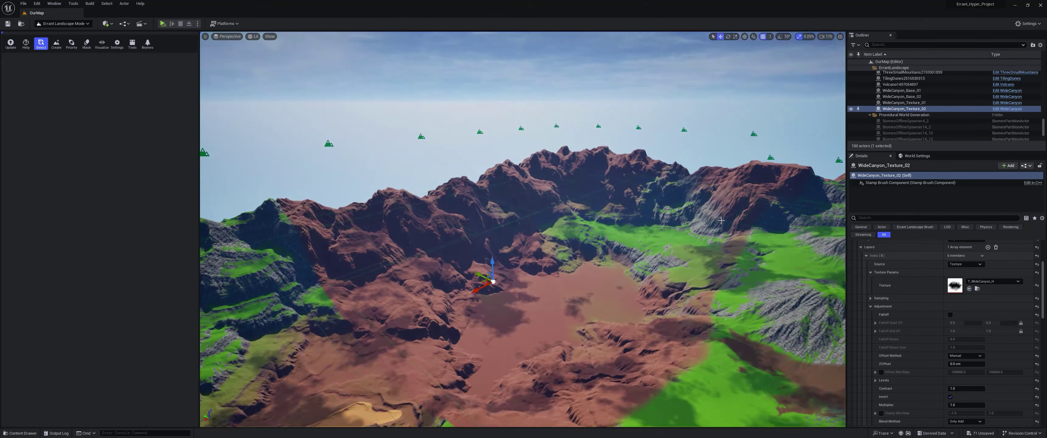
Enable Invert in the weightmap layer adjustment of WideCanyon_Texture_01
left_click(907, 103)
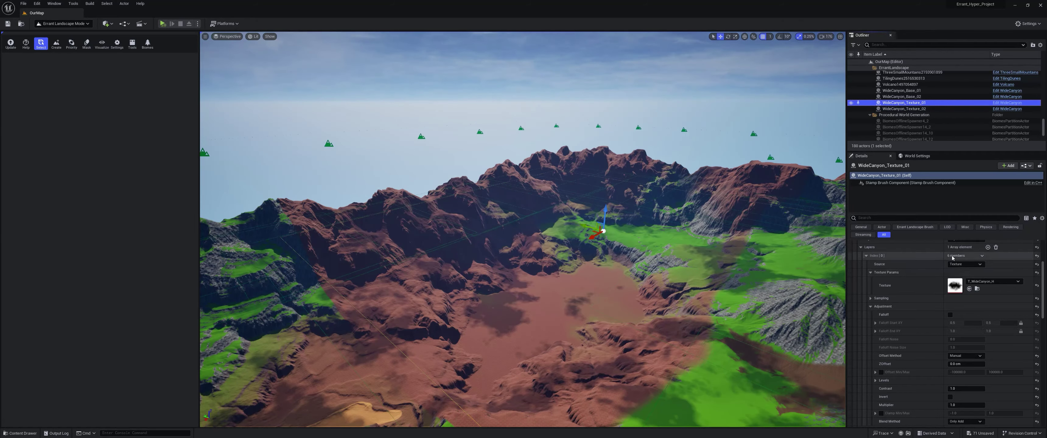
scroll(919, 366, "up", 3)
scroll(914, 399, "down", 5)
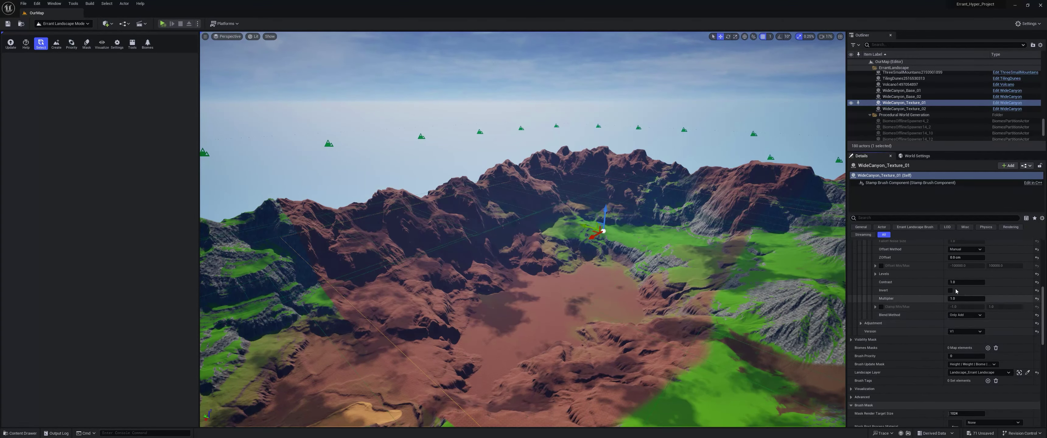
left_click(950, 283)
right_click_drag(599, 318, 599, 345)
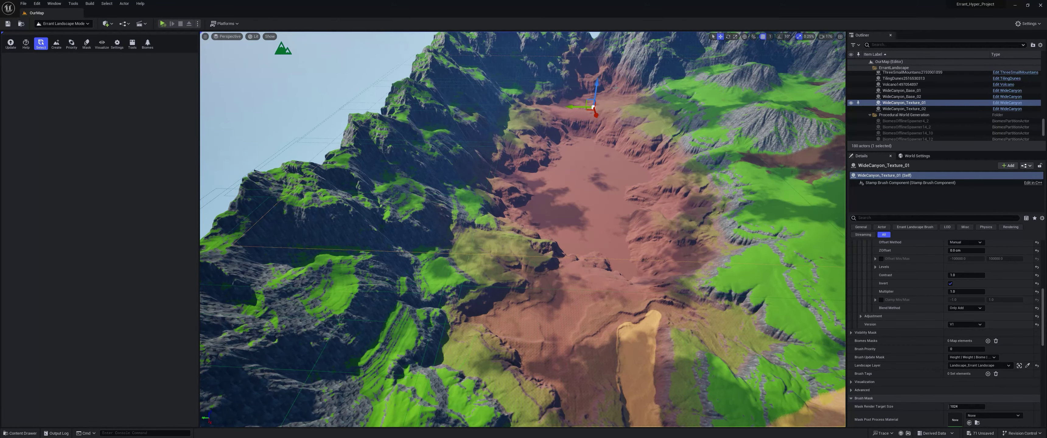
right_click_drag(524, 205, 553, 253)
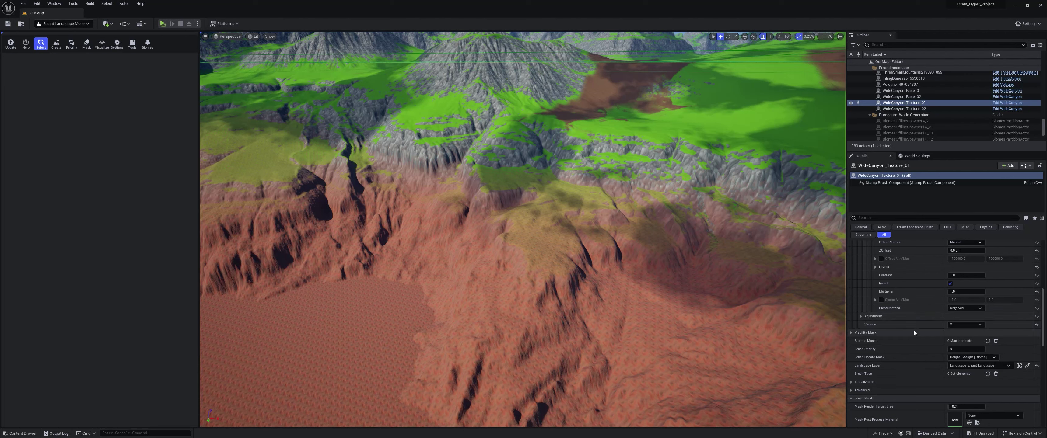
Try a much higher Multiplier, above 40, on the weightmap layer adjustment of WideCanyon_Texture_01
scroll(919, 320, "up", 3)
scroll(906, 329, "up", 1)
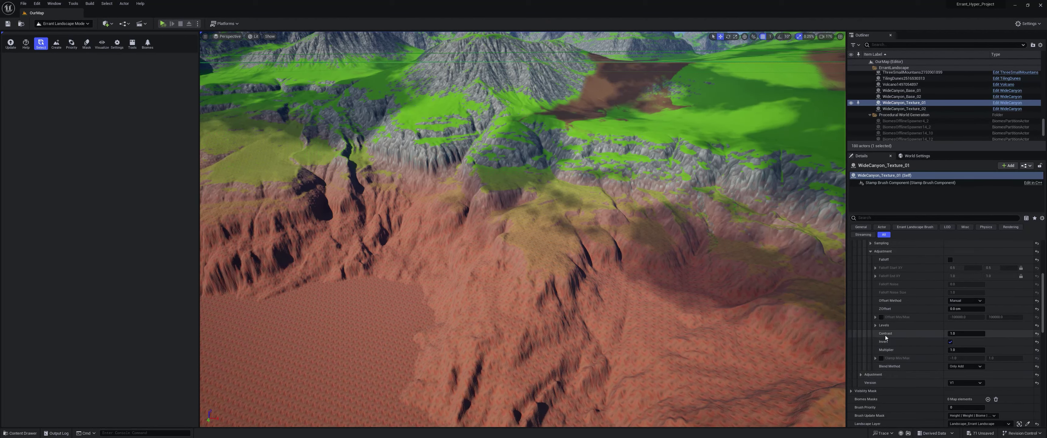
right_click_drag(667, 260, 532, 228)
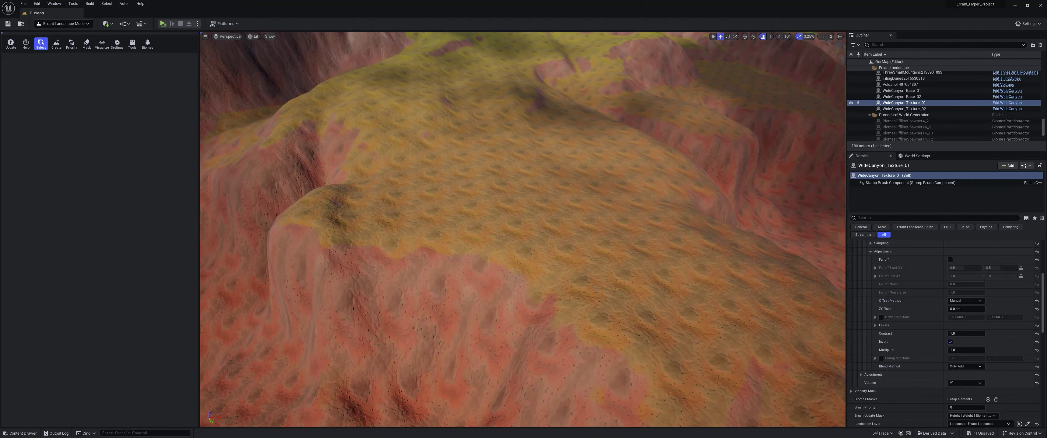
scroll(616, 321, "down", 3)
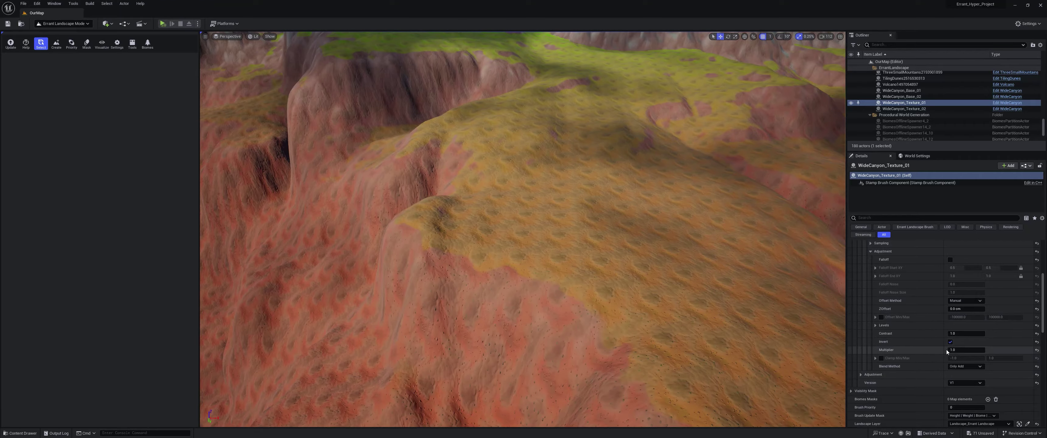
key("s")
right_click_drag(746, 309, 646, 205)
key("w")
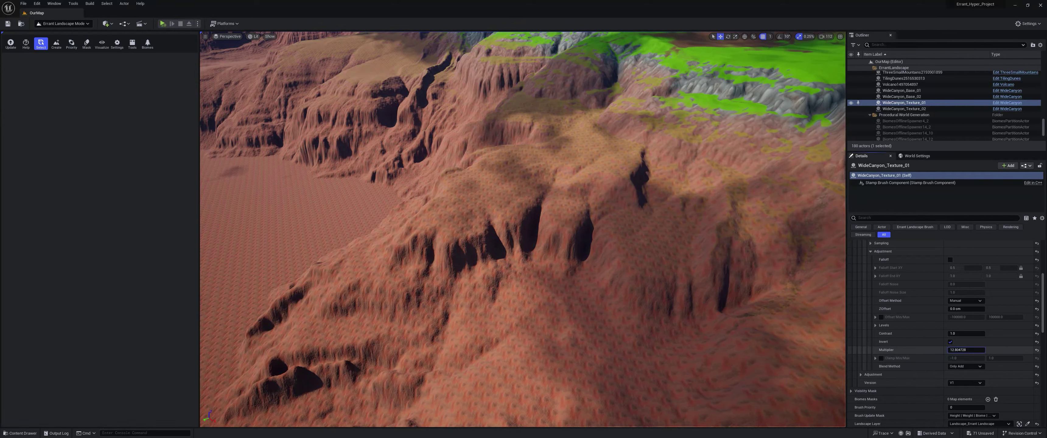
left_click_drag(966, 350, 975, 350)
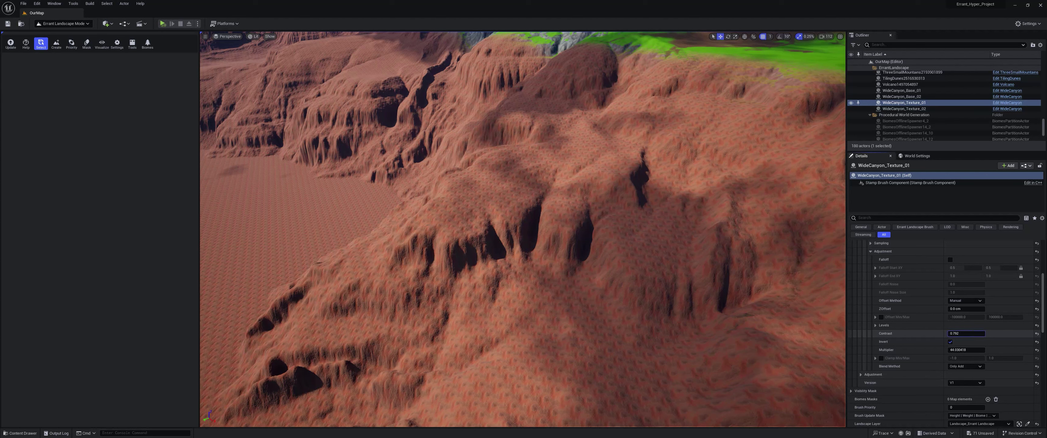
Try different Contrast values up to about 73 on the WideCanyon_Texture_01 layer, and reduce its Multiplier to about 1.2
left_click_drag(967, 333, 980, 333)
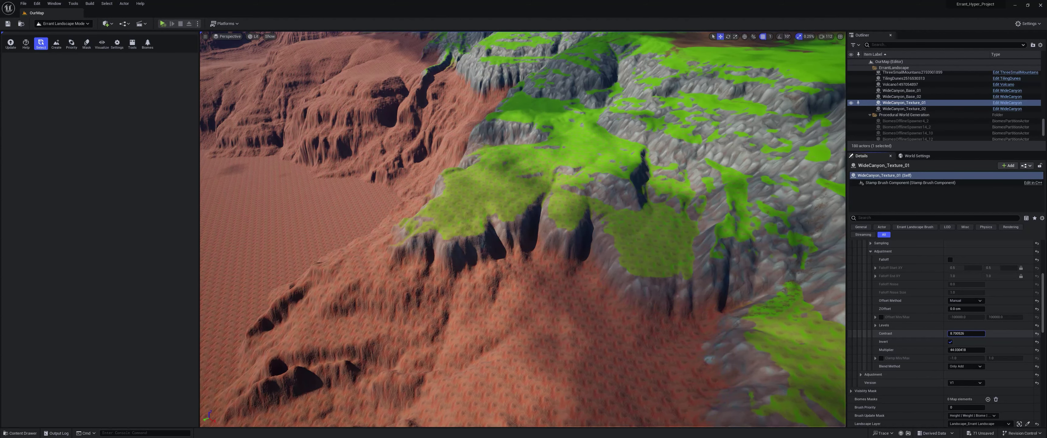
left_click_drag(967, 333, 976, 333)
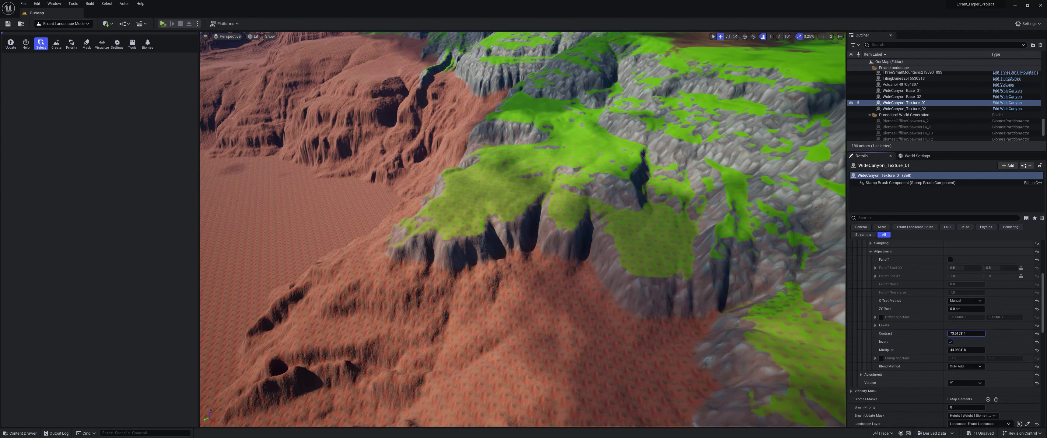
left_click_drag(976, 333, 967, 333)
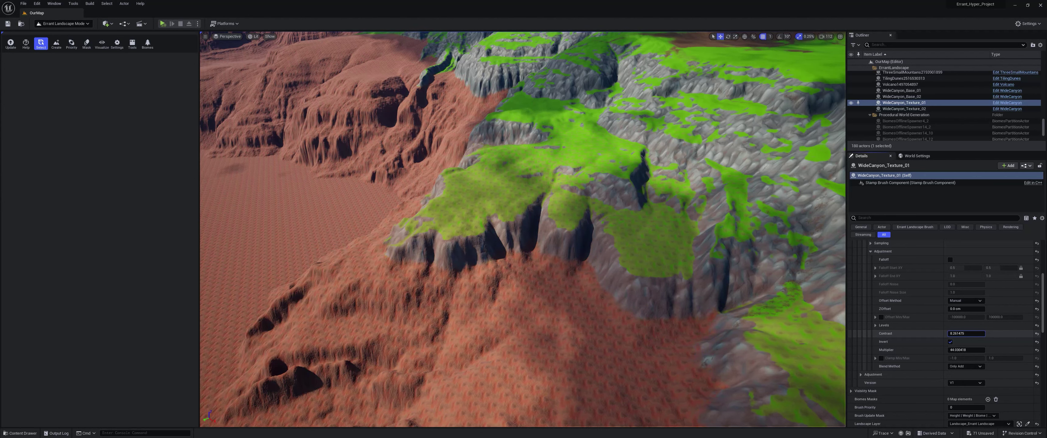
left_click_drag(968, 333, 955, 350)
Set the WideCanyon_Texture_01 layer's Multiplier to 5 and try a Contrast above 10
right_click_drag(732, 309, 817, 325)
right_click_drag(451, 283, 451, 283)
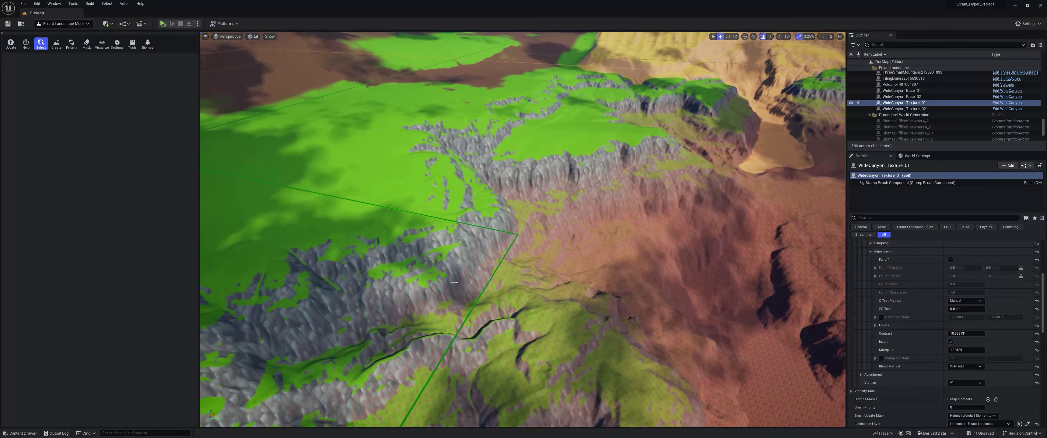
key("w")
right_click_drag(683, 221, 685, 240)
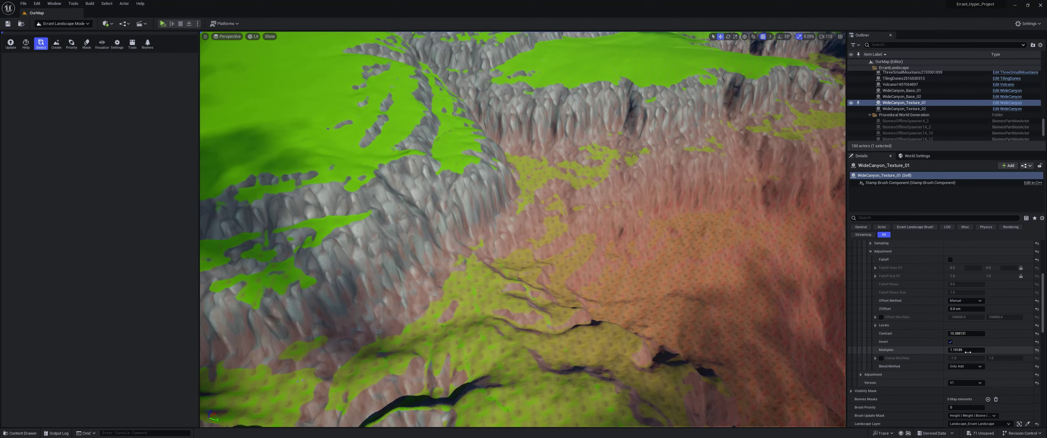
left_click(963, 350)
type("5")
left_click_drag(965, 333, 980, 333)
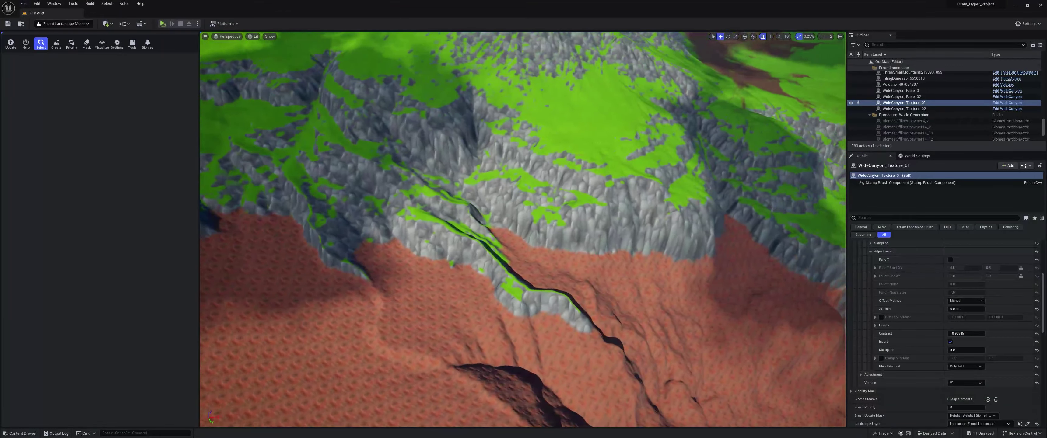
Lower the Contrast and Multiplier of the WideCanyon_Texture_01 layer to low single-digit values for a softer canyon texture blend
key("w")
right_click_drag(523, 230, 447, 220)
scroll(488, 232, "down", 5)
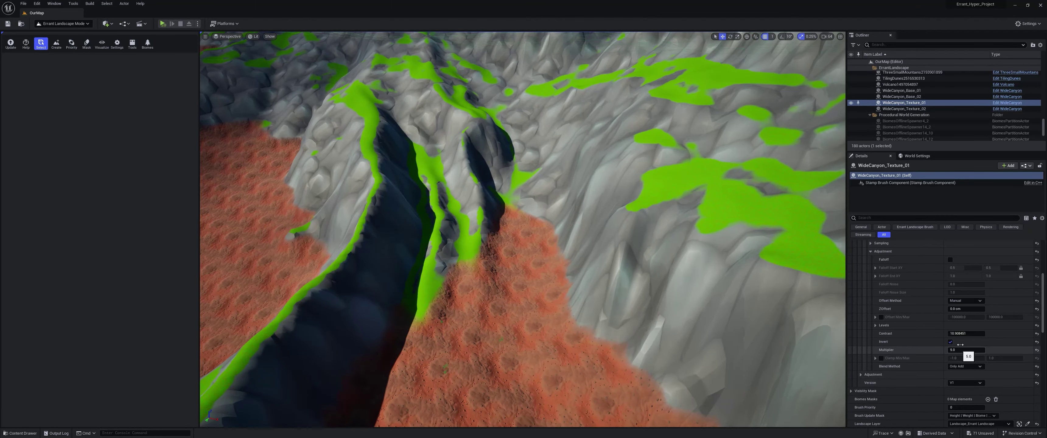
left_click_drag(965, 333, 905, 333)
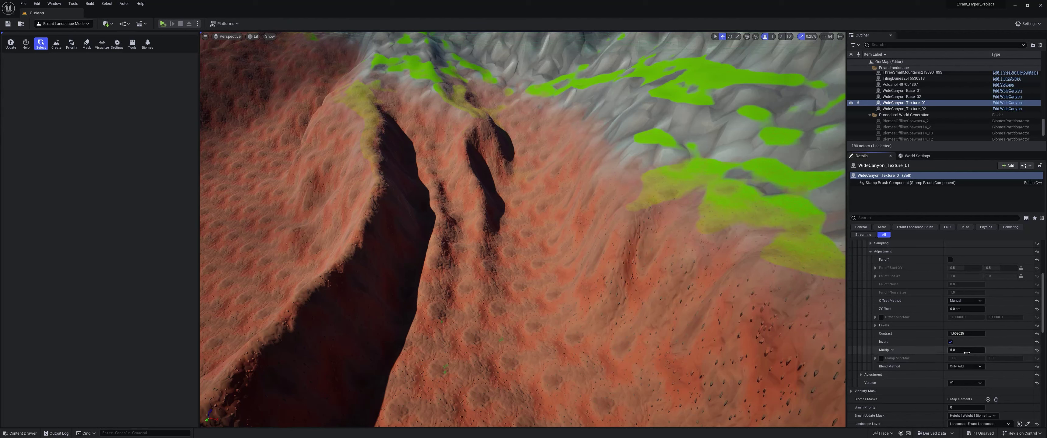
left_click_drag(931, 350, 911, 350)
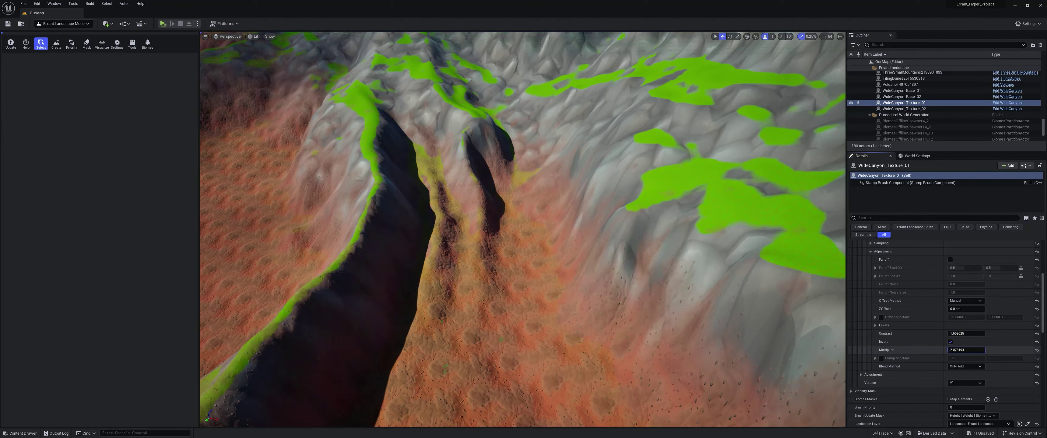
left_click_drag(964, 350, 970, 334)
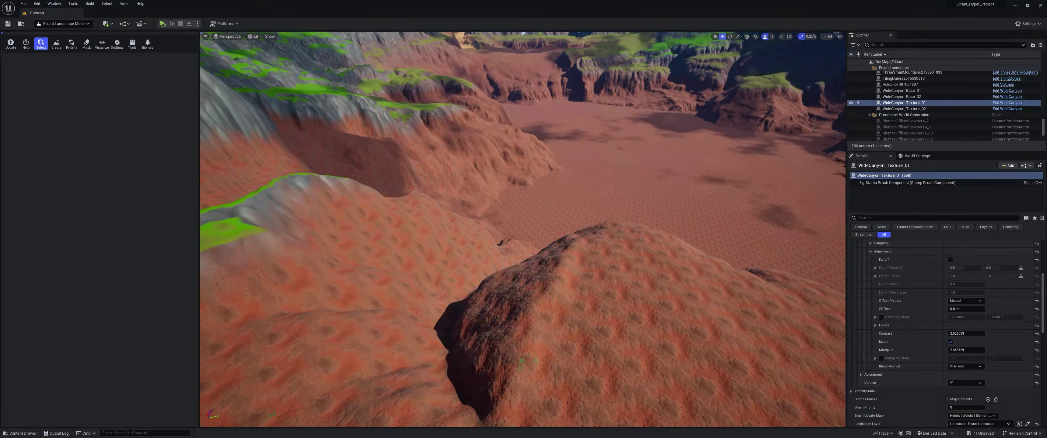
Copy the weightmap layer's Contrast value from WideCanyon_Texture_01 to WideCanyon_Texture_02
scroll(392, 303, "up", 1)
right_click_drag(392, 302, 392, 303)
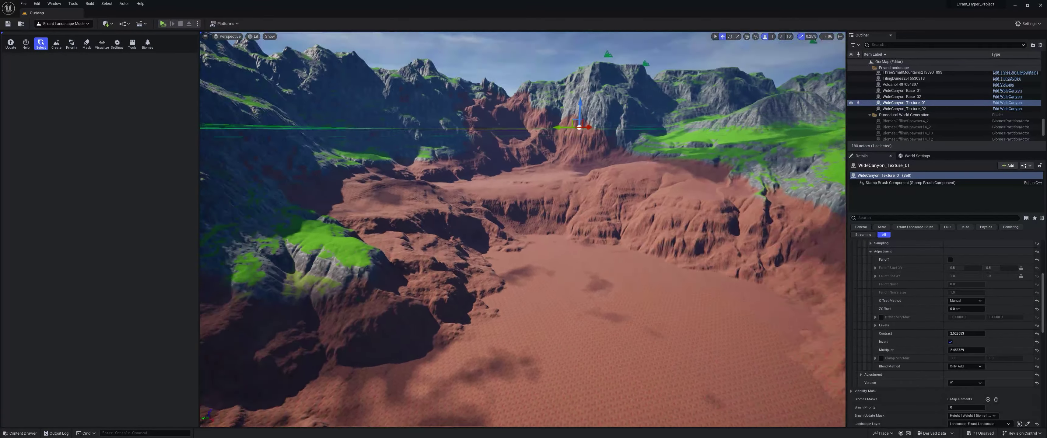
right_click_drag(578, 244, 578, 243)
scroll(578, 244, "down", 2)
scroll(578, 244, "down", 1)
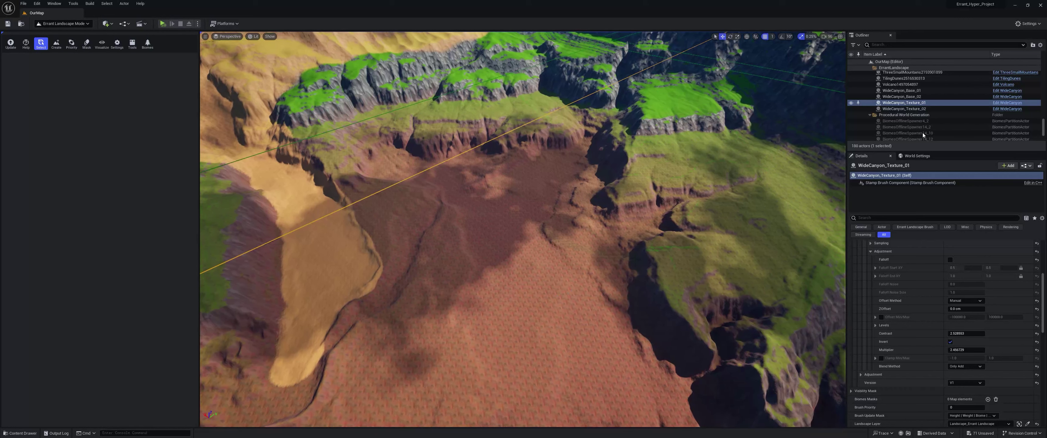
left_click(909, 109)
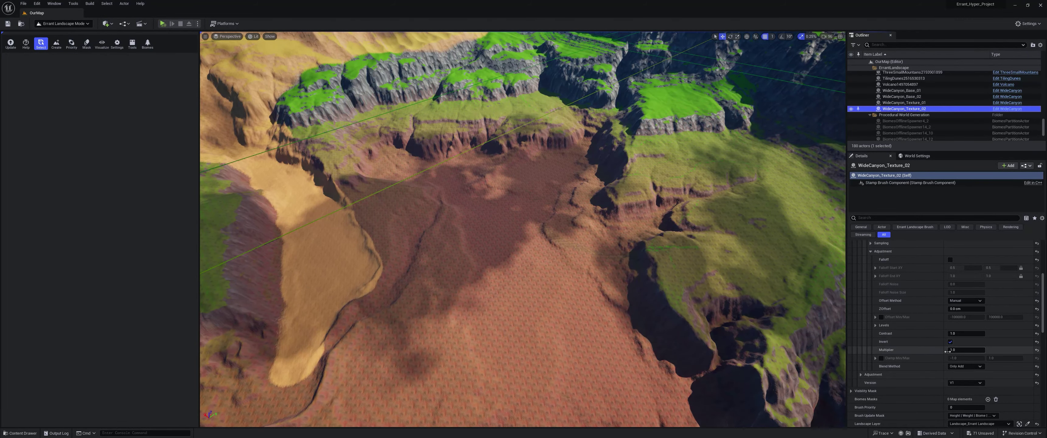
left_click(904, 103)
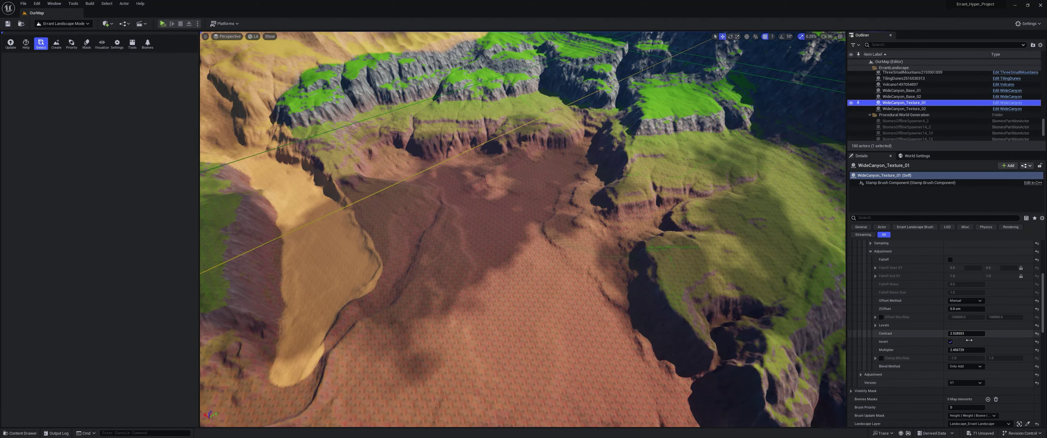
left_click(913, 334)
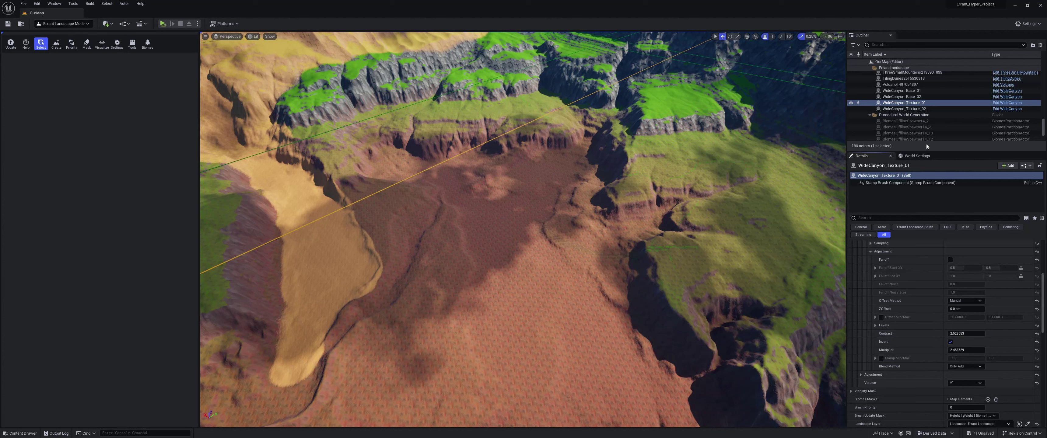
left_click(906, 109)
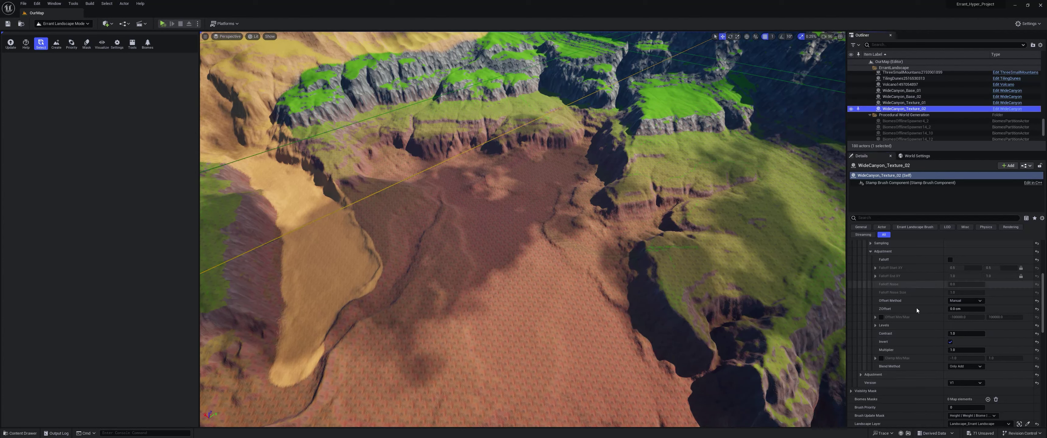
left_click(913, 333)
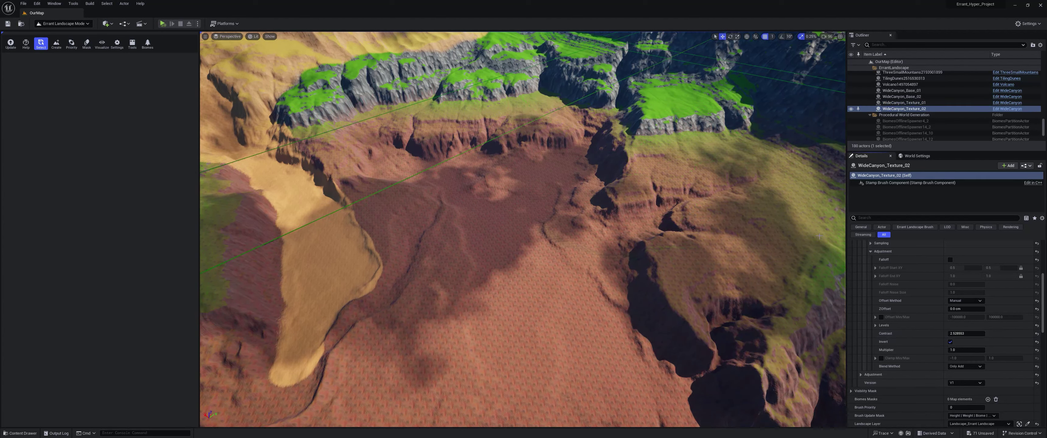
Give WideCanyon_Texture_02's weightmap layer the same Multiplier value as WideCanyon_Texture_01
left_click(910, 104)
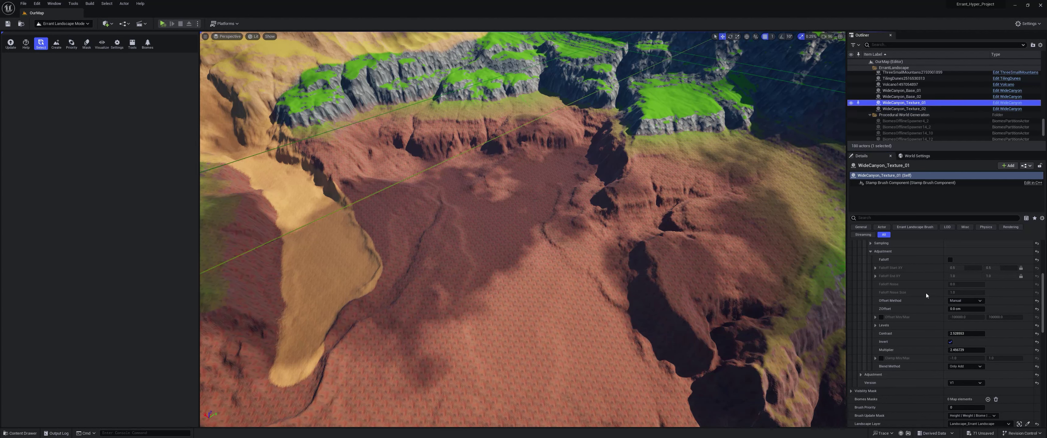
left_click(929, 351)
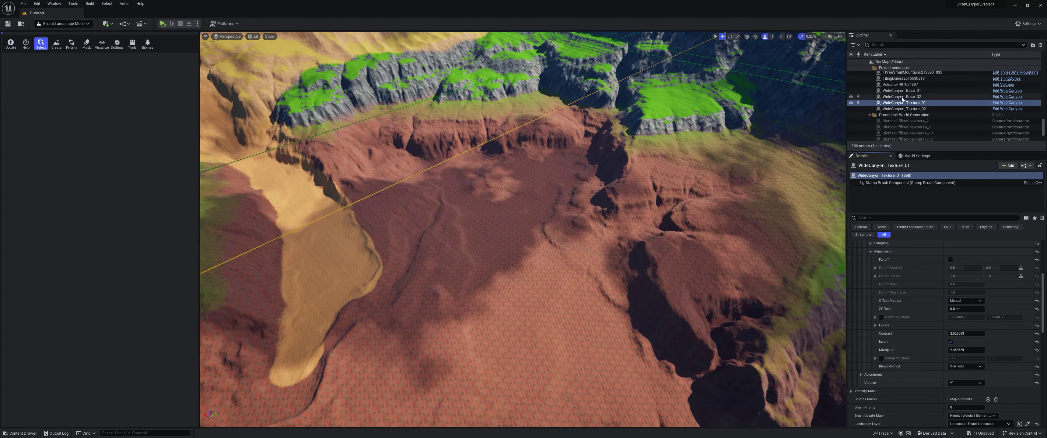
left_click(903, 109)
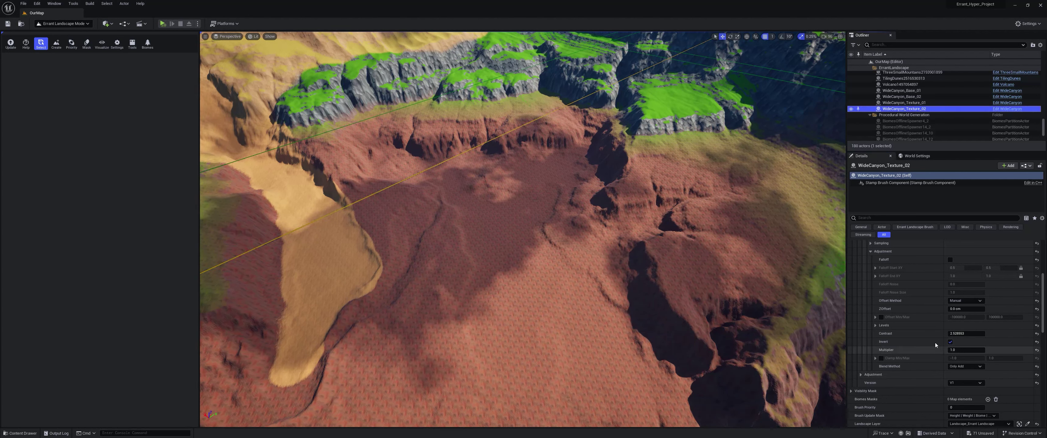
left_click_drag(967, 350, 980, 350)
Select WideCanyon_Texture_01, collapse its Weightmaps settings and activate the Mask tool for this brush
right_click_drag(528, 228, 364, 217)
right_click_drag(598, 216, 414, 202)
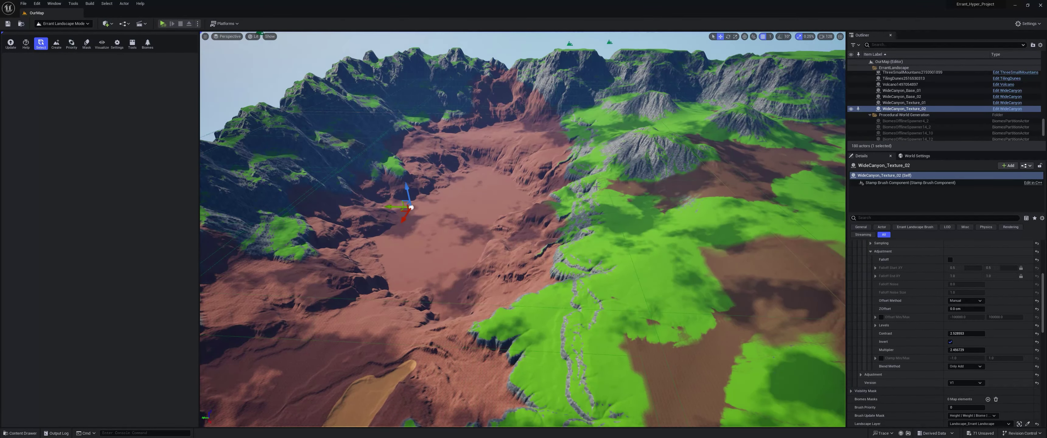
right_click_drag(571, 296, 602, 250)
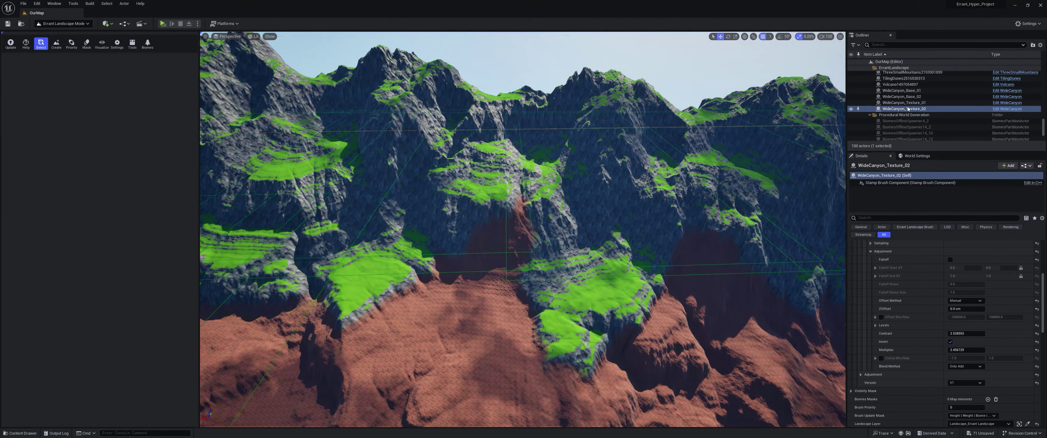
scroll(893, 289, "up", 5)
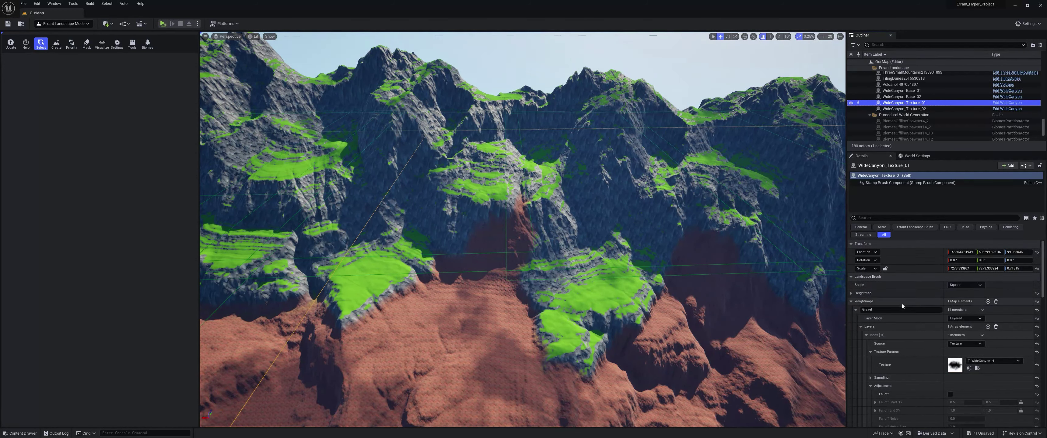
left_click(852, 302)
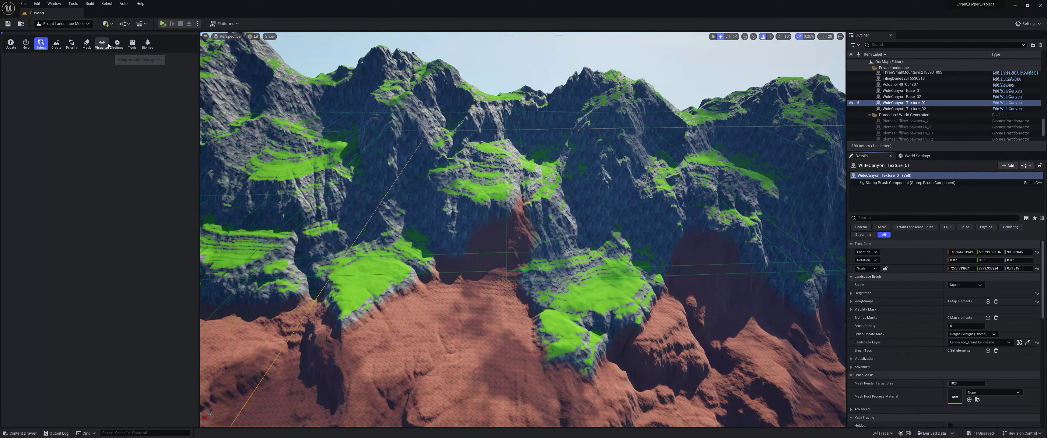
left_click(86, 45)
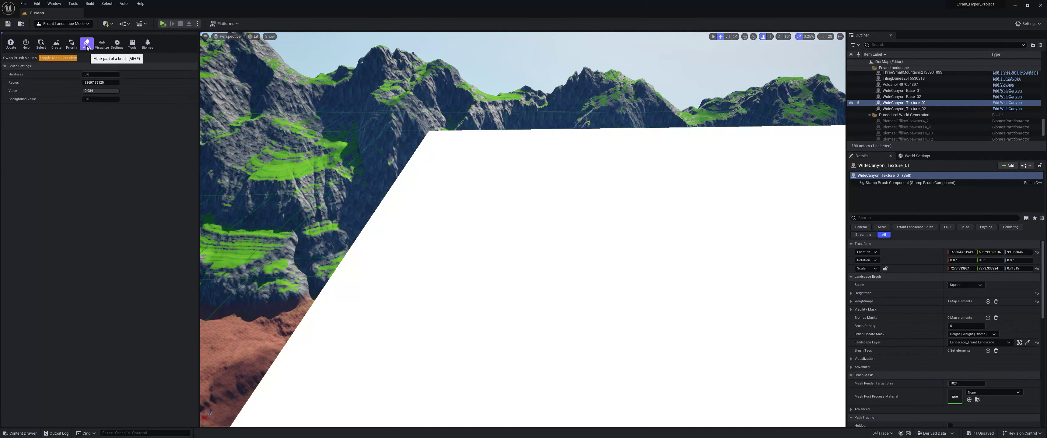
Erase the WideCanyon_Texture_01 mask over the grassland and mountains outside the canyon, and turn off the mask preview
key("f")
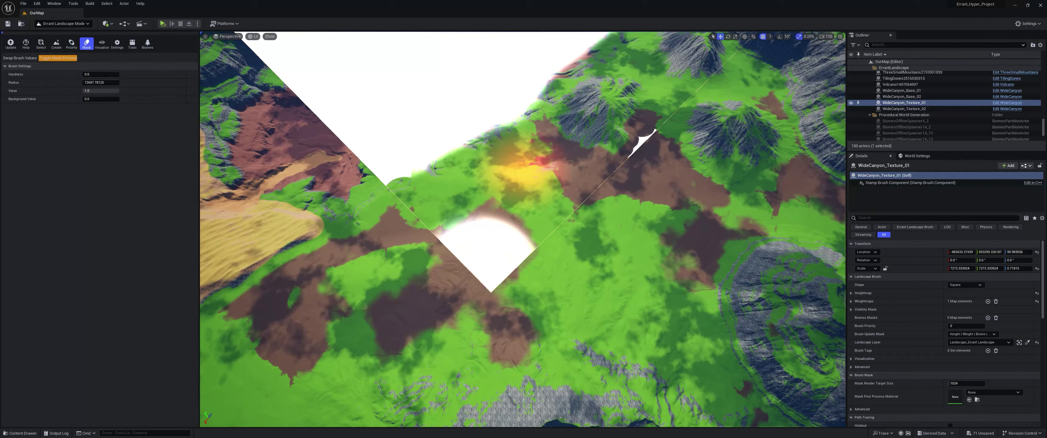
mouse_move(501, 260)
left_mouse_down()
mouse_move(508, 284)
mouse_move(516, 281)
mouse_move(477, 304)
mouse_move(498, 236)
mouse_move(614, 151)
left_mouse_up()
right_click_drag(637, 149, 637, 105)
mouse_move(582, 244)
left_mouse_down()
mouse_move(631, 169)
mouse_move(690, 198)
mouse_move(707, 195)
left_mouse_up()
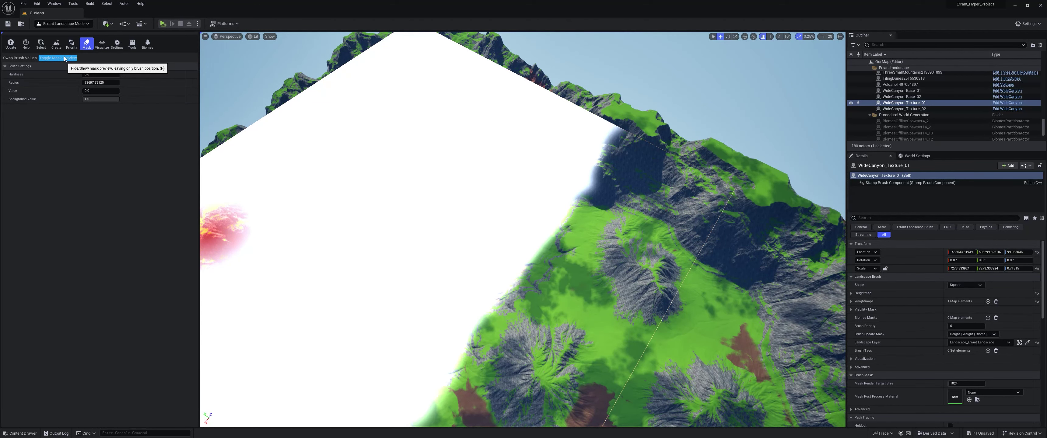
left_click(64, 58)
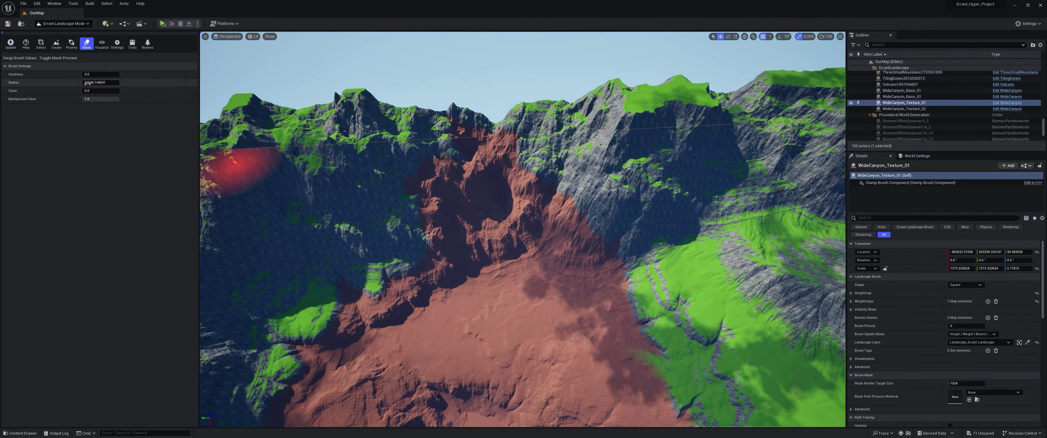
Raise the mask brush's Hardness and erase the WideCanyon_Texture_01 mask along the cliffs bordering the canyon
left_click_drag(92, 75, 118, 75)
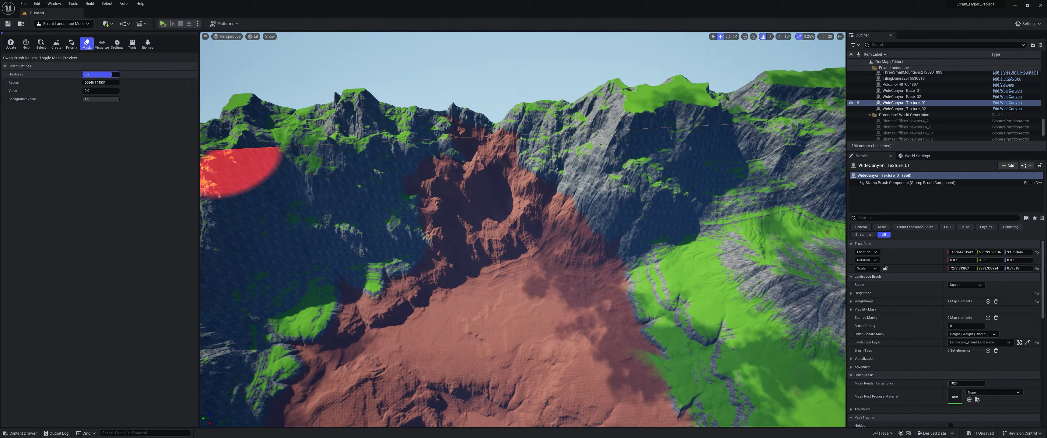
mouse_move(509, 164)
left_mouse_down()
mouse_move(437, 181)
mouse_move(597, 208)
left_mouse_up()
mouse_move(211, 163)
left_mouse_down()
mouse_move(486, 222)
mouse_move(428, 227)
mouse_move(340, 281)
mouse_move(362, 236)
mouse_move(435, 259)
mouse_move(511, 226)
mouse_move(573, 229)
left_mouse_up()
Make the mask brush much smaller and softer for detailed painting where the canyon floor meets the cliffs
scroll(537, 304, "up", 5)
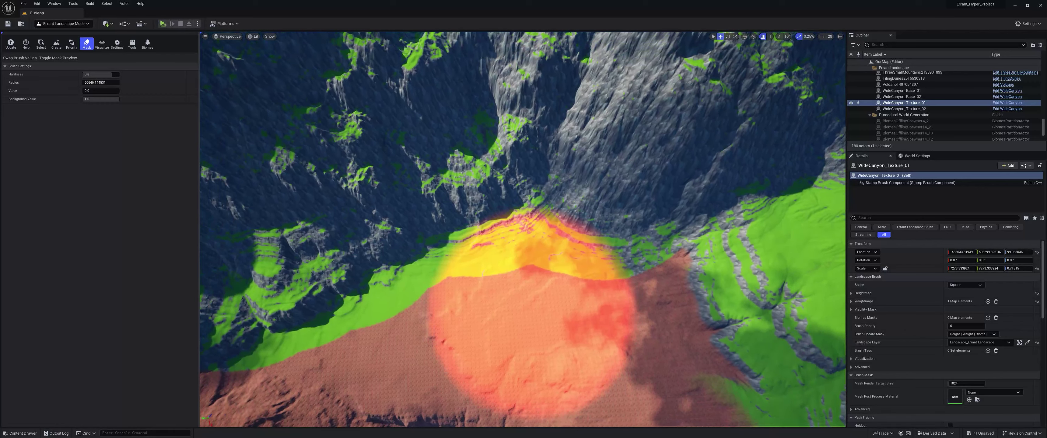
left_click_drag(101, 82, 74, 82)
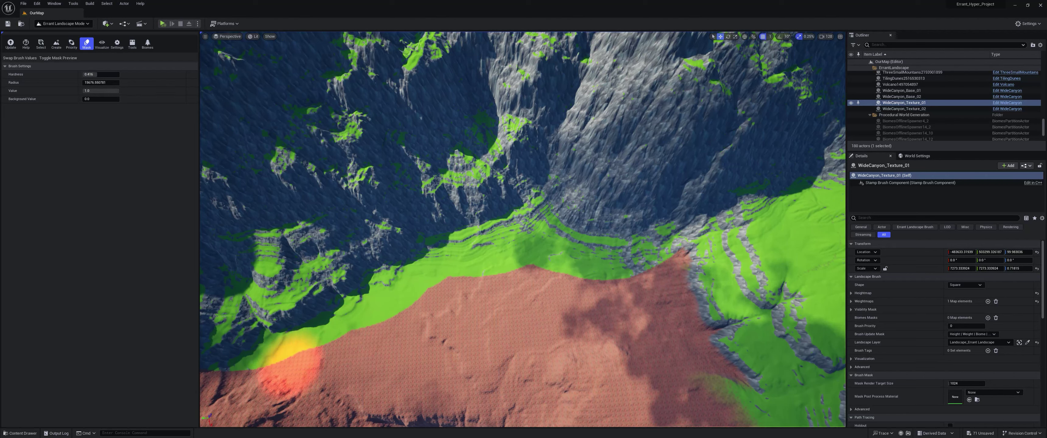
mouse_move(327, 375)
right_mouse_down()
mouse_move(426, 327)
mouse_move(402, 327)
right_mouse_up()
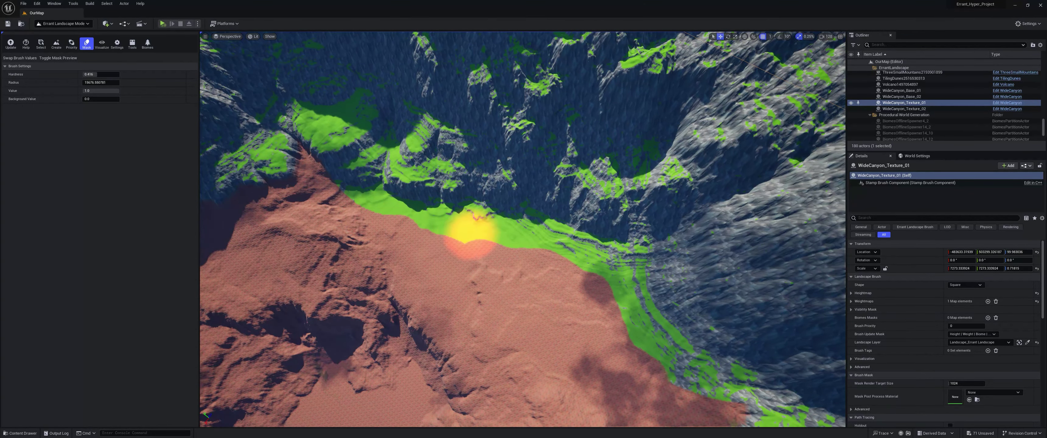
Erase a strip of the mask across the canyon floor, swap the brush values and paint the strip back in
key("x")
mouse_move(527, 281)
left_mouse_down()
mouse_move(472, 236)
mouse_move(408, 257)
left_mouse_up()
key("x")
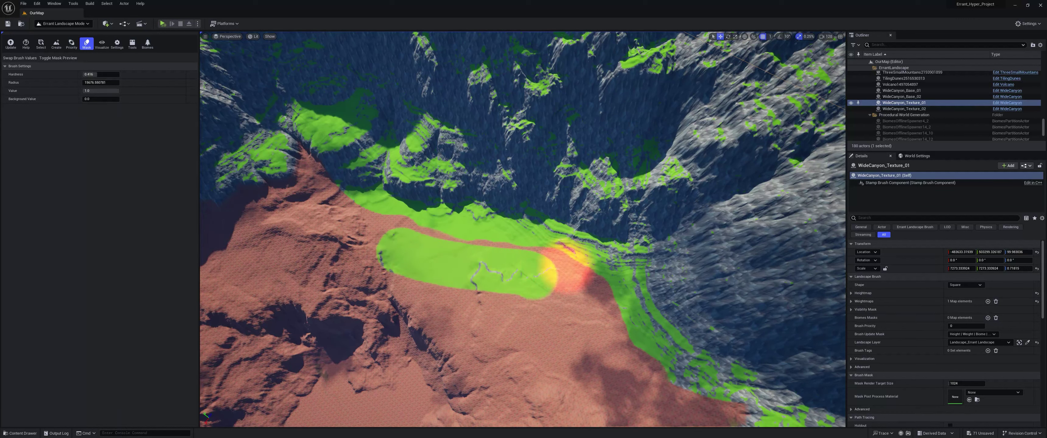
mouse_move(542, 321)
left_mouse_down()
mouse_move(549, 234)
mouse_move(421, 234)
left_mouse_up()
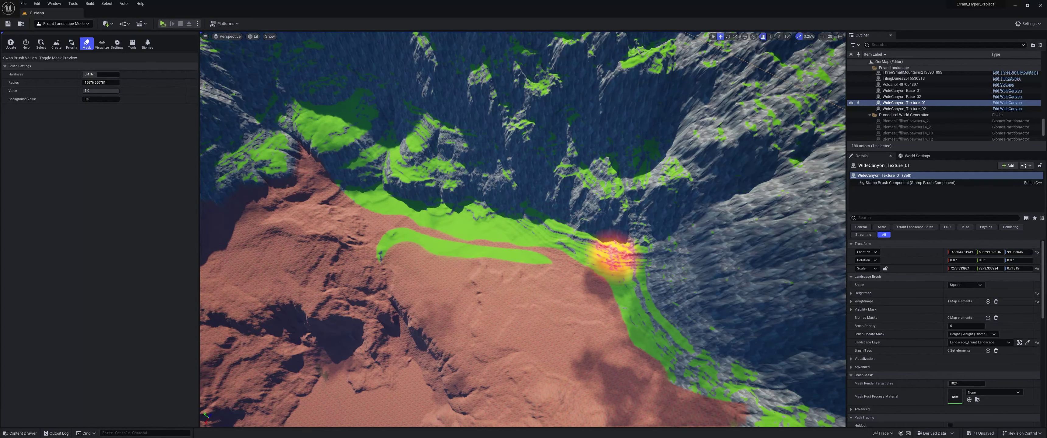
left_click_drag(569, 242, 376, 216)
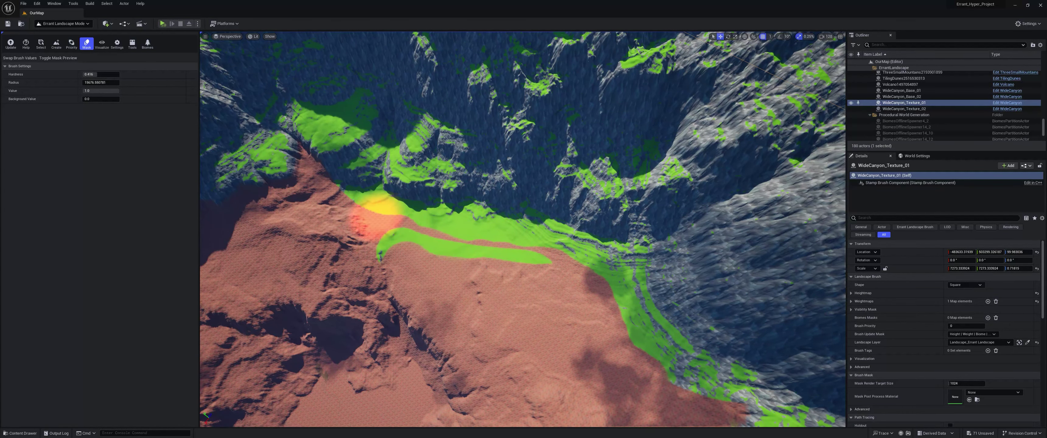
Examine the transition between the red canyon texture and the foot of the surrounding cliffs
scroll(553, 300, "up", 5)
scroll(553, 280, "up", 3)
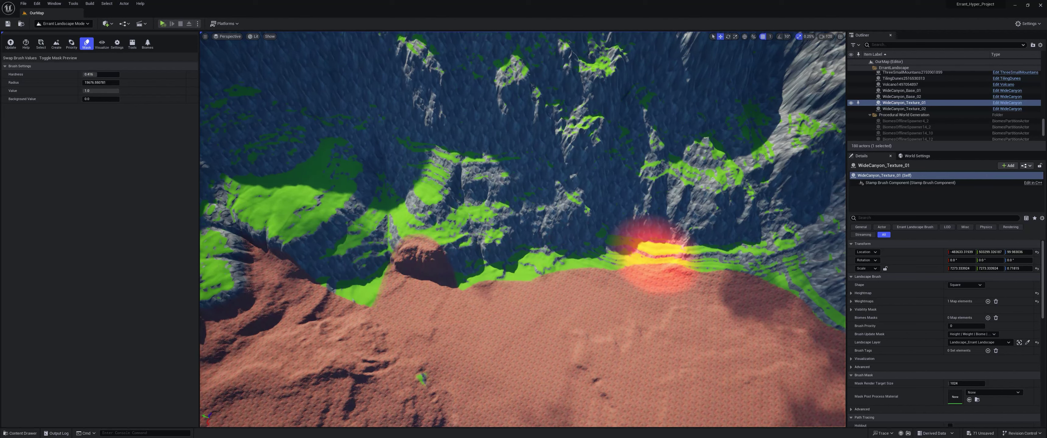
scroll(675, 291, "up", 3)
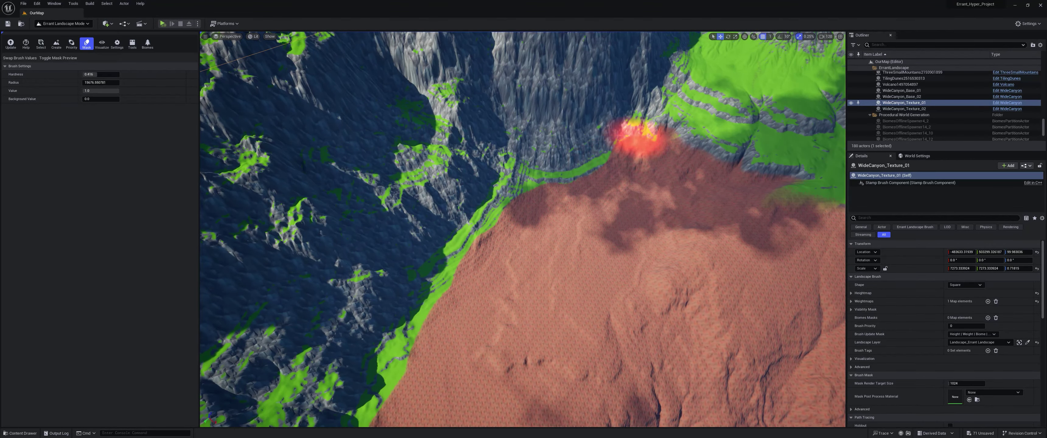
scroll(448, 326, "up", 3)
scroll(480, 293, "down", 2)
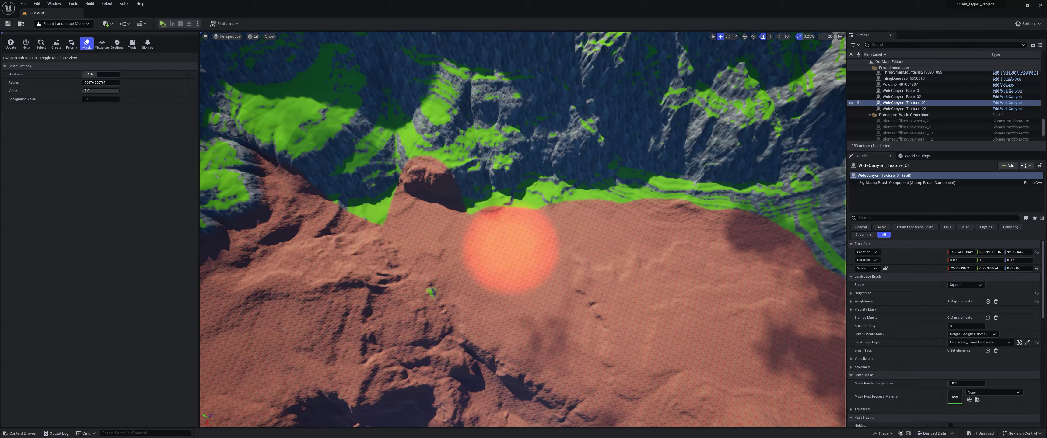
scroll(561, 274, "up", 3)
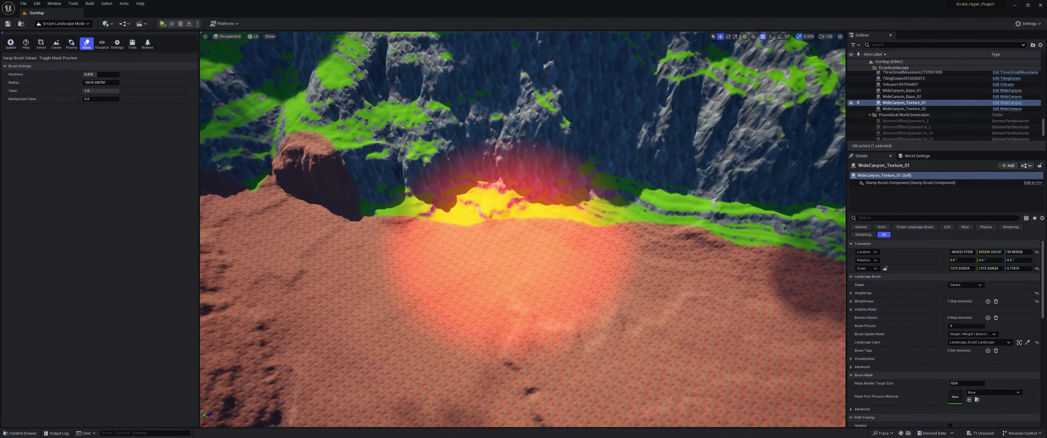
scroll(528, 183, "up", 2)
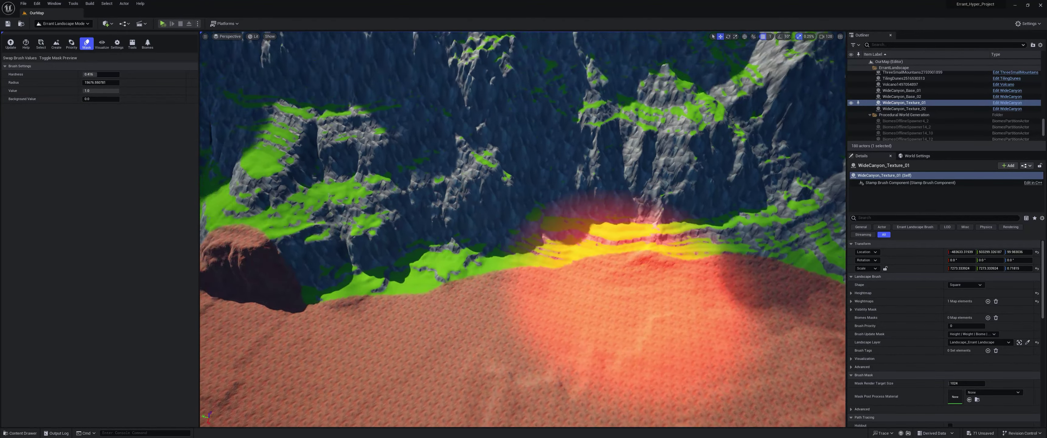
scroll(589, 277, "up", 2)
Switch to the WideCanyon_Texture_02 stamp and erase its mask where the red texture spills up the foot of the cliffs
right_click_drag(605, 281, 488, 277)
left_click(923, 109)
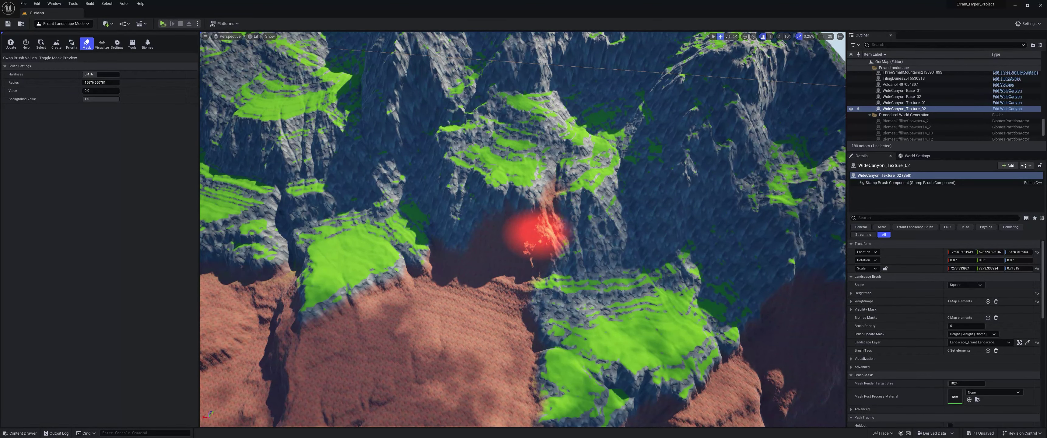
mouse_move(613, 234)
right_mouse_down()
mouse_move(619, 246)
mouse_move(553, 171)
right_mouse_up()
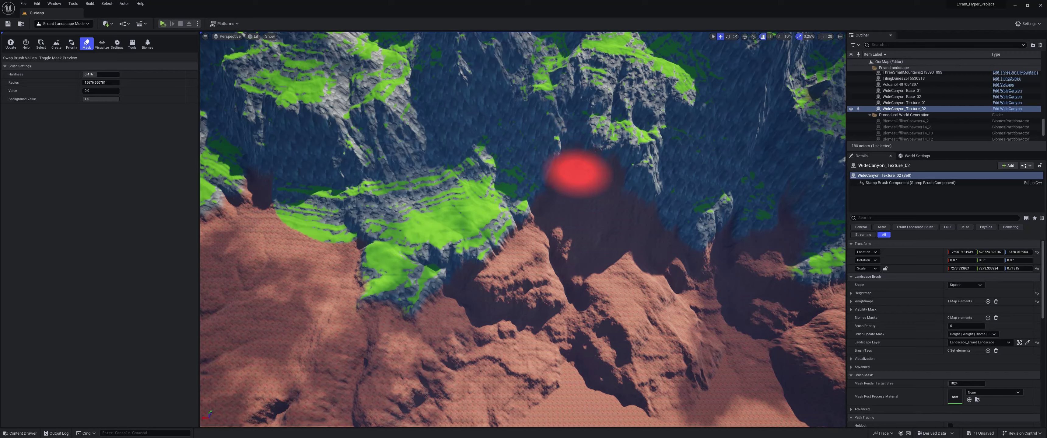
mouse_move(584, 280)
right_mouse_down()
mouse_move(596, 262)
mouse_move(533, 260)
right_mouse_up()
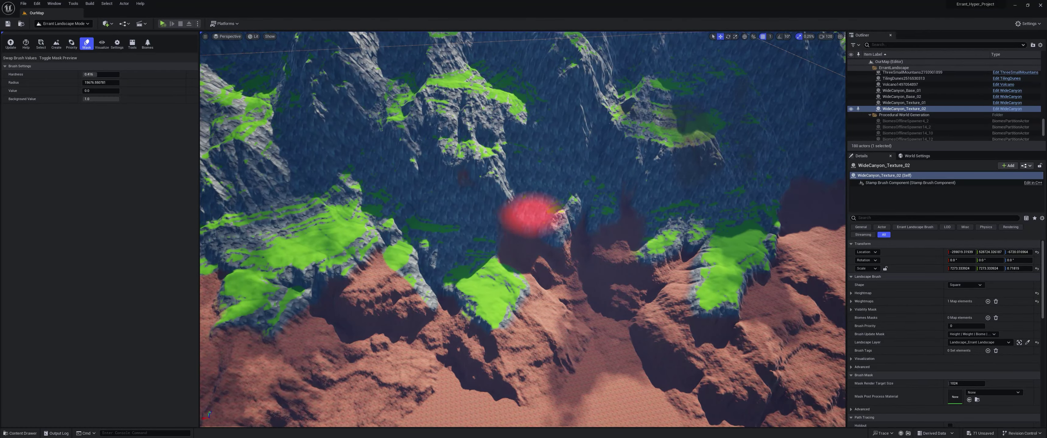
mouse_move(464, 160)
right_mouse_down()
mouse_move(531, 213)
mouse_move(504, 216)
right_mouse_up()
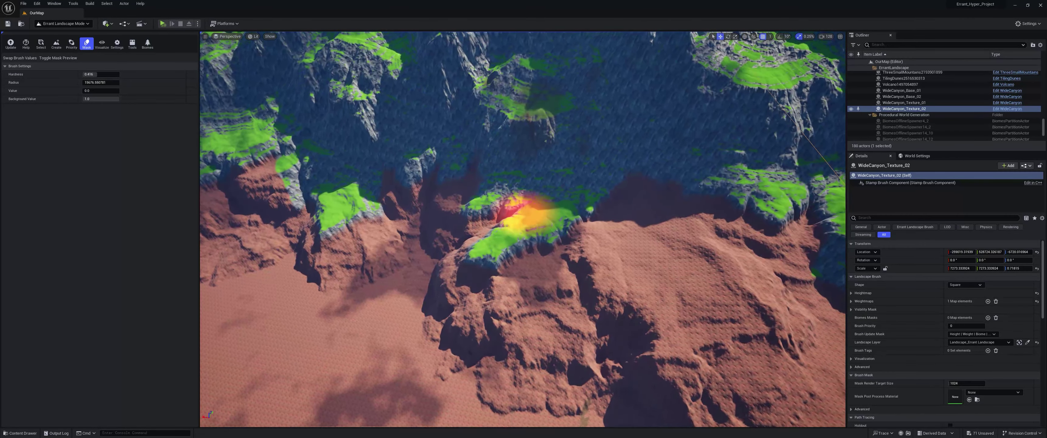
mouse_move(707, 181)
right_mouse_down()
mouse_move(748, 246)
mouse_move(669, 248)
right_mouse_up()
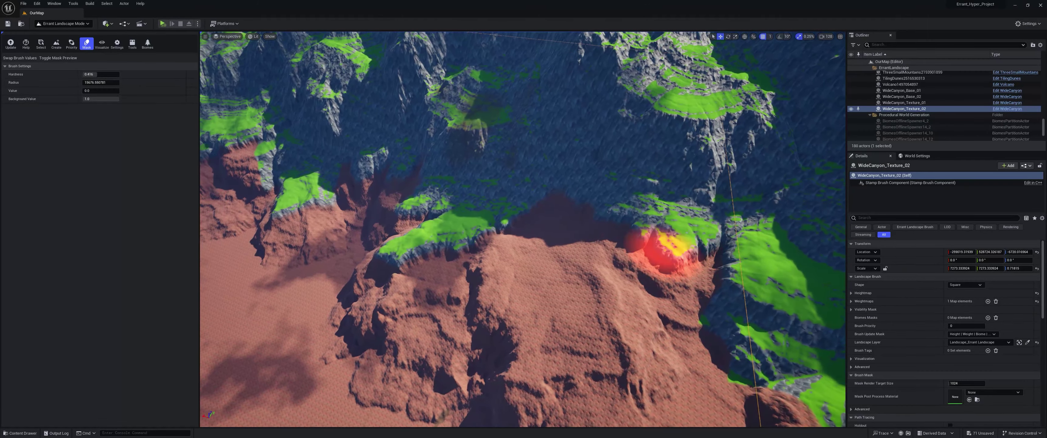
mouse_move(584, 231)
right_mouse_down()
mouse_move(491, 258)
mouse_move(725, 199)
mouse_move(544, 221)
mouse_move(529, 199)
right_mouse_up()
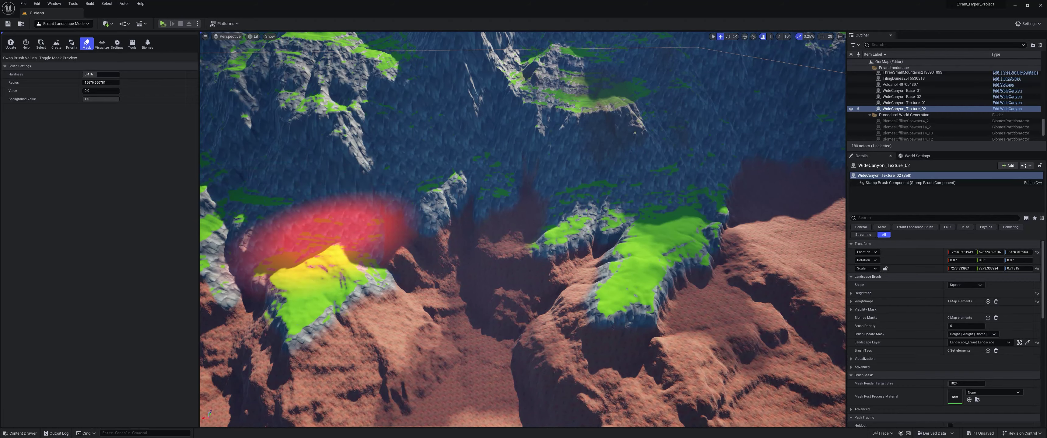
mouse_move(585, 216)
right_mouse_down()
mouse_move(596, 210)
mouse_move(587, 207)
right_mouse_up()
right_click_drag(687, 212, 724, 218)
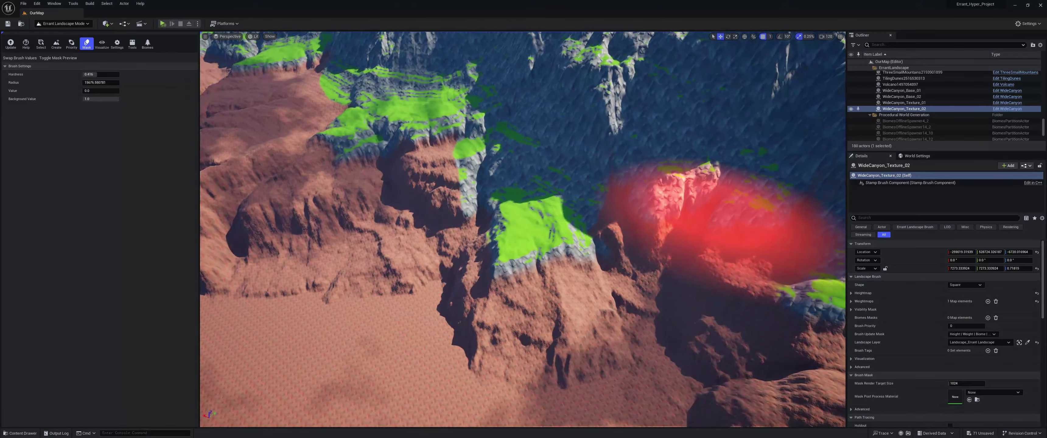
Set the mask brush value to 1.0 and background to 0.0, and paint the WideCanyon_Texture_02 mask back in along the canyon rim
mouse_move(577, 216)
right_mouse_down()
mouse_move(563, 213)
mouse_move(573, 211)
mouse_move(561, 199)
mouse_move(577, 224)
right_mouse_up()
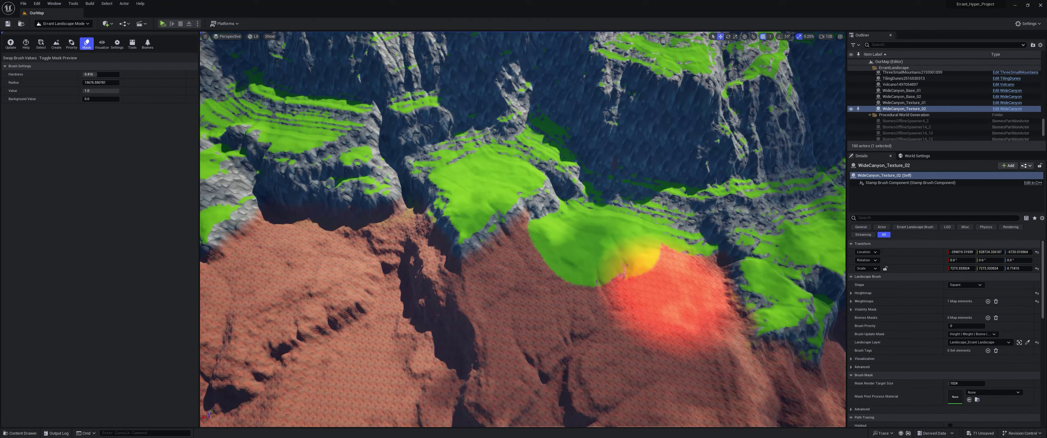
right_click_drag(627, 305, 643, 304)
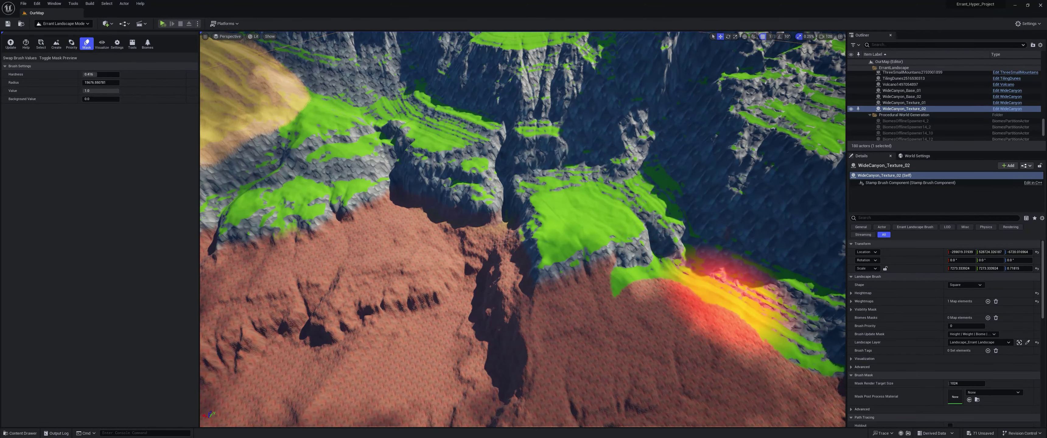
mouse_move(585, 222)
right_mouse_down()
mouse_move(667, 316)
mouse_move(631, 292)
right_mouse_up()
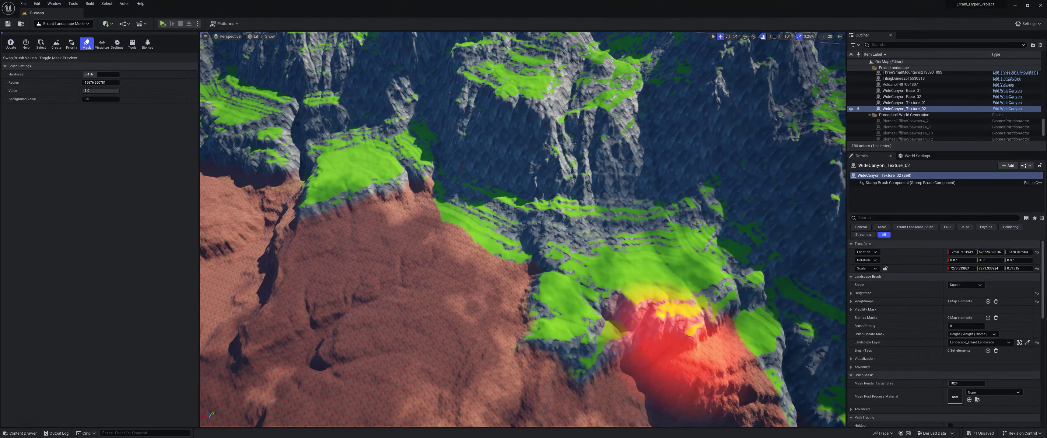
mouse_move(725, 339)
right_mouse_down()
mouse_move(538, 305)
mouse_move(570, 284)
mouse_move(421, 269)
right_mouse_up()
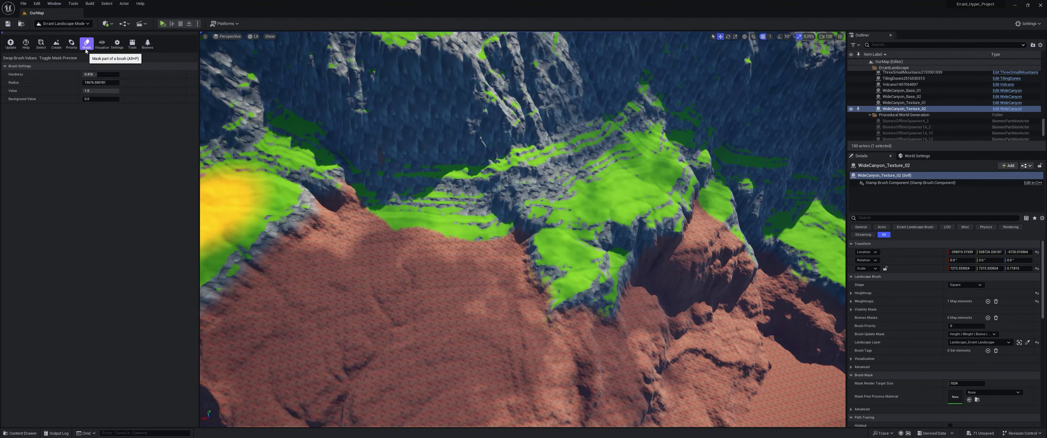
Leave mask painting and open the Adjustment settings of WideCanyon_Texture_02's Gravel weightmap
left_click(41, 43)
mouse_move(748, 293)
right_mouse_down()
mouse_move(723, 281)
mouse_move(720, 264)
mouse_move(747, 293)
right_mouse_up()
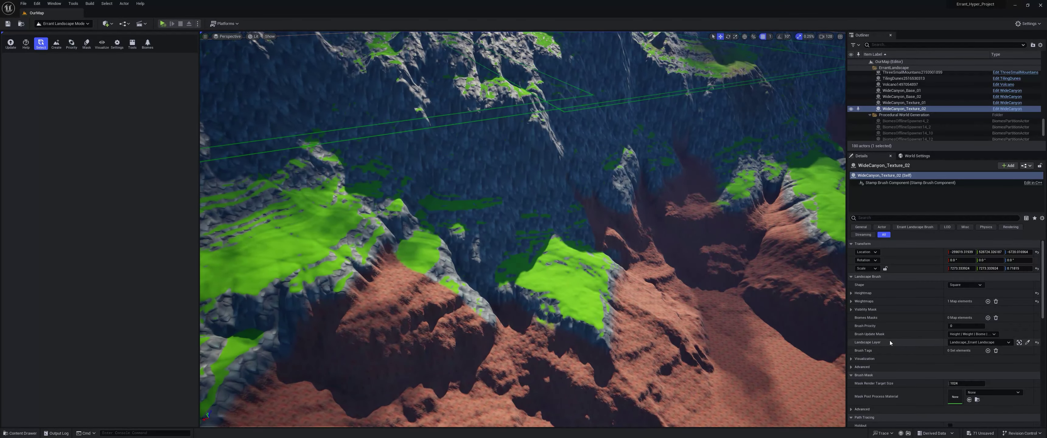
left_click(851, 302)
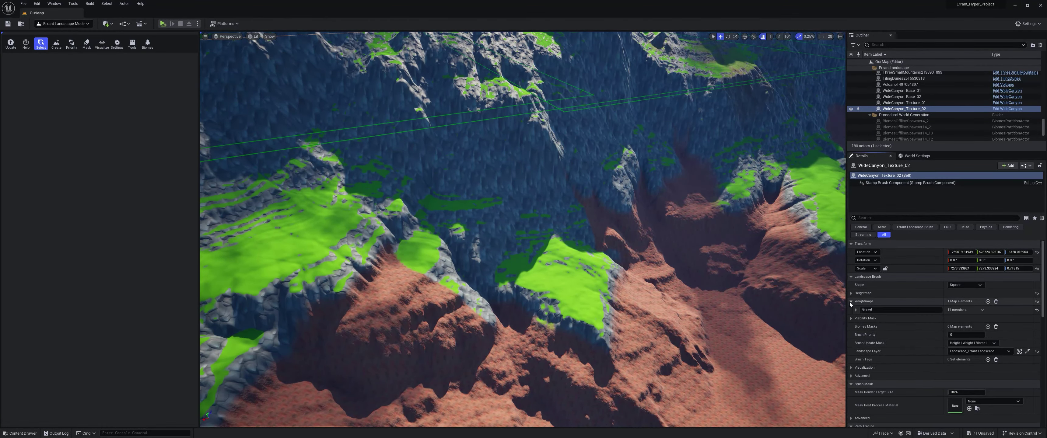
left_click(855, 310)
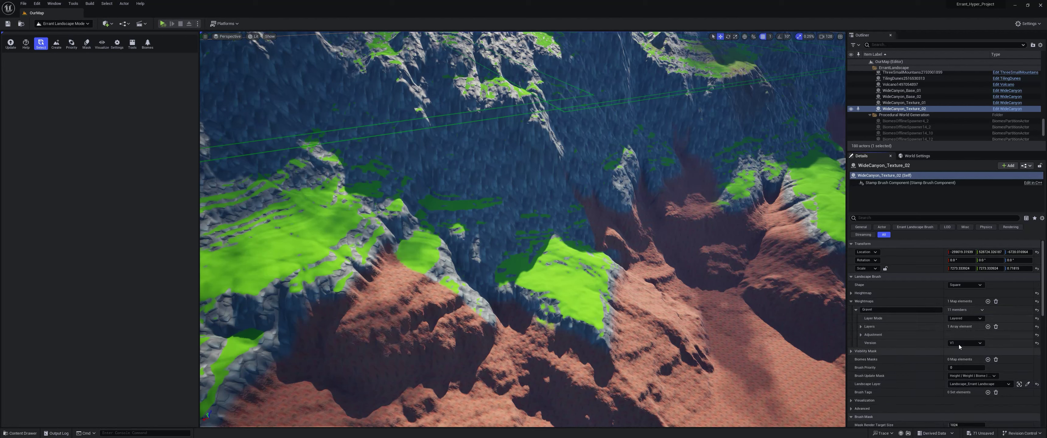
left_click(861, 335)
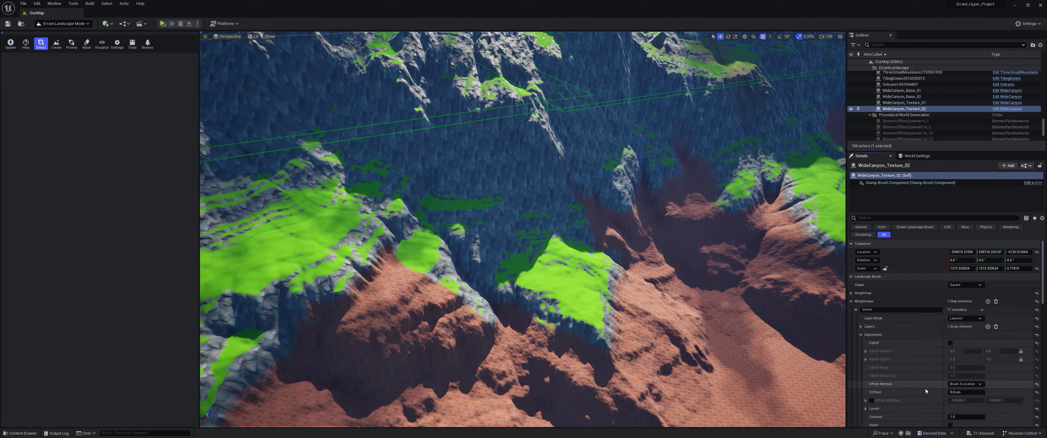
right_click_drag(926, 388, 917, 299)
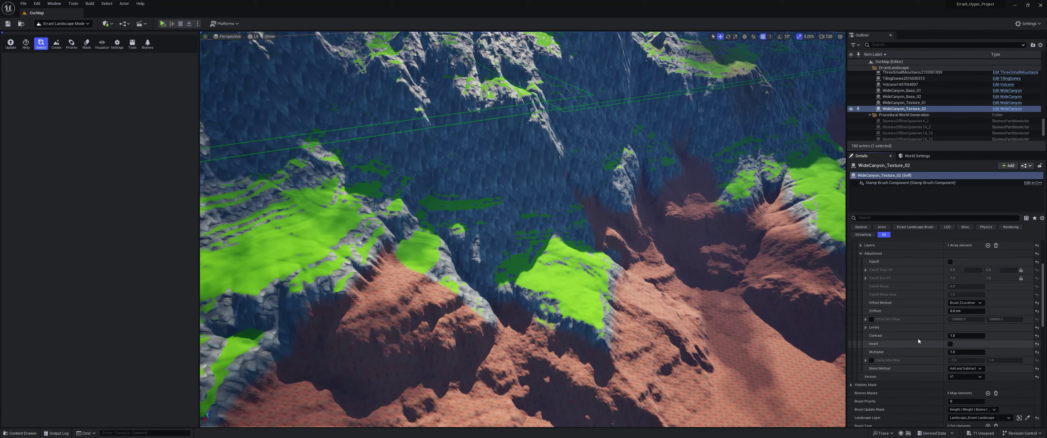
mouse_move(918, 339)
right_mouse_down()
mouse_move(917, 352)
mouse_move(917, 312)
right_mouse_up()
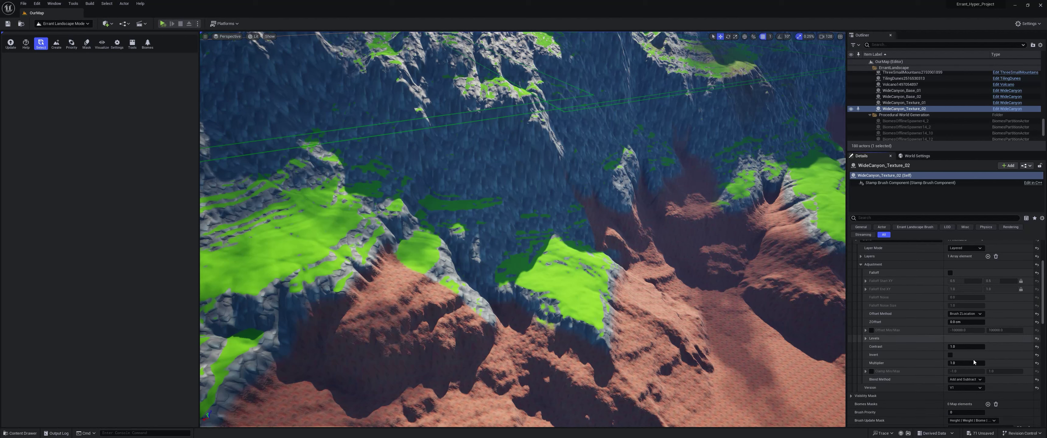
In the Gravel weightmap's texture layer of WideCanyon_Texture_02, set the Contrast to about 3.67 and the Multiplier to about 4.6
left_click(921, 103)
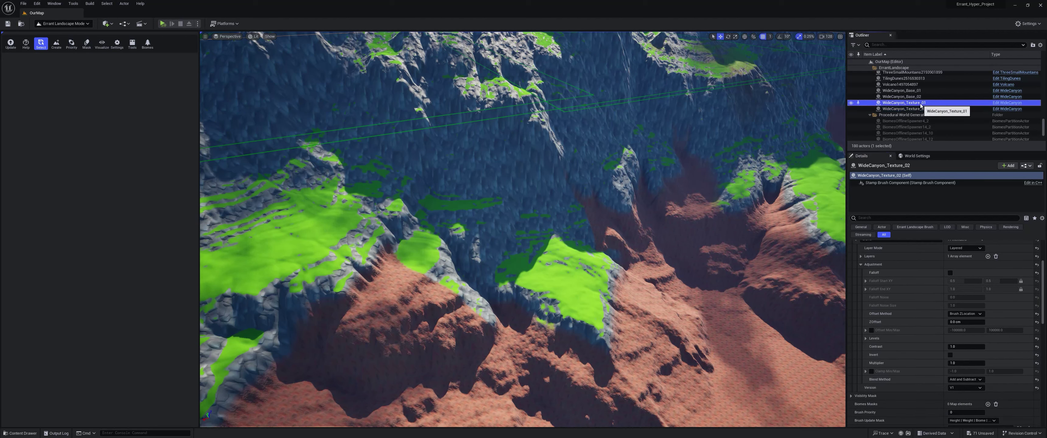
right_click_drag(886, 341, 885, 320)
left_click(906, 110)
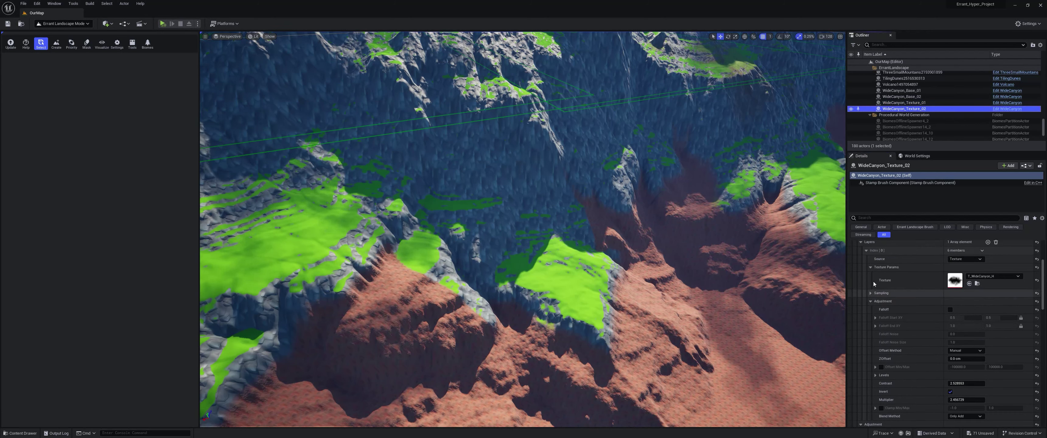
right_click_drag(863, 251, 864, 304)
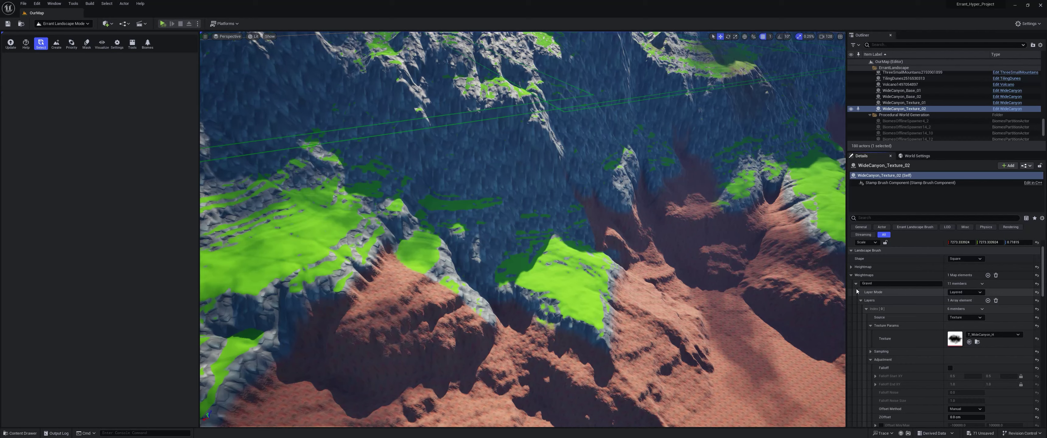
right_click_drag(867, 310, 873, 262)
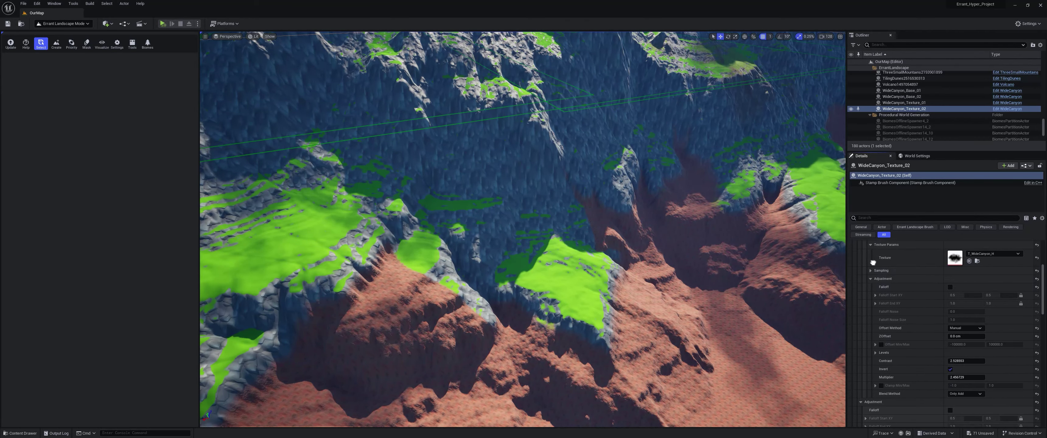
scroll(908, 379, "down", 2)
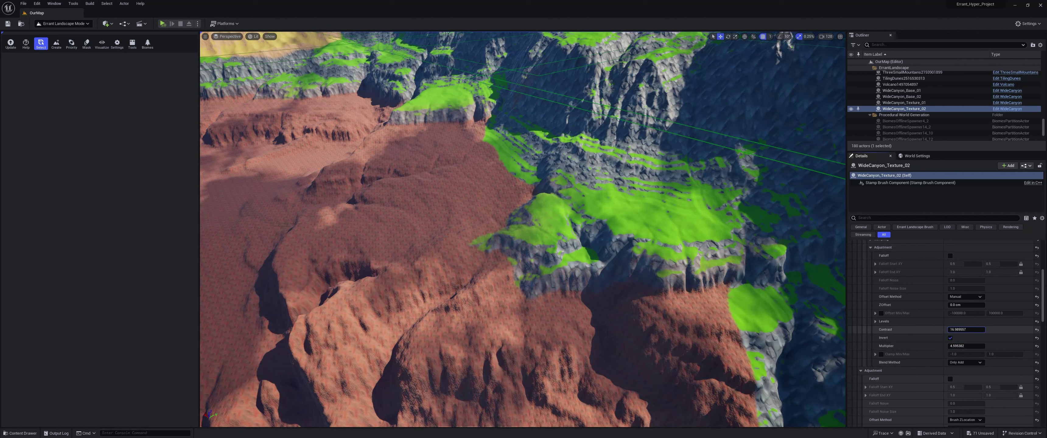
left_click_drag(958, 331, 952, 331)
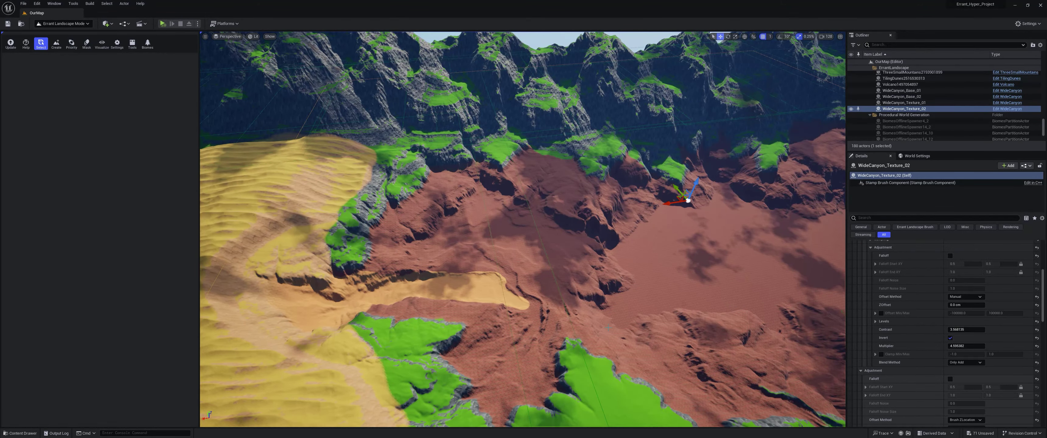
Select the TilingDunes stamp beside the canyon in Errant Landscape mode and frame it for a view of the whole dune area
right_click_drag(488, 243, 438, 309)
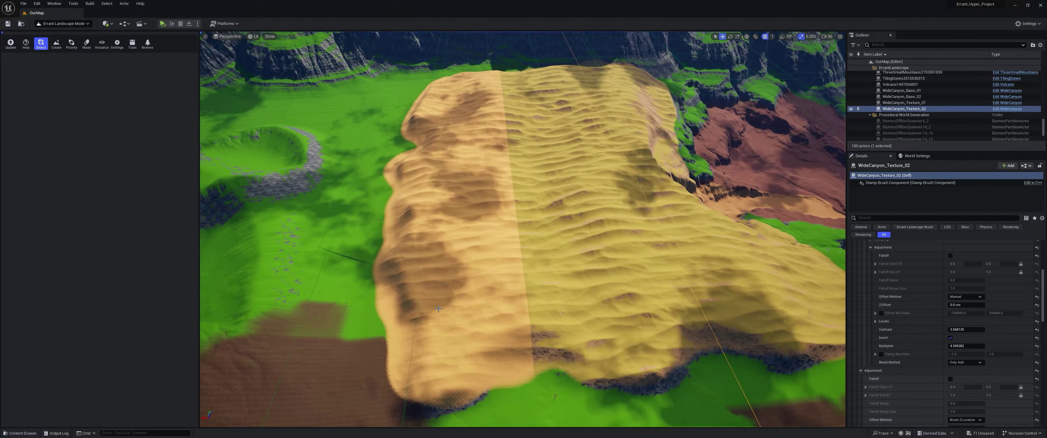
left_click(84, 28)
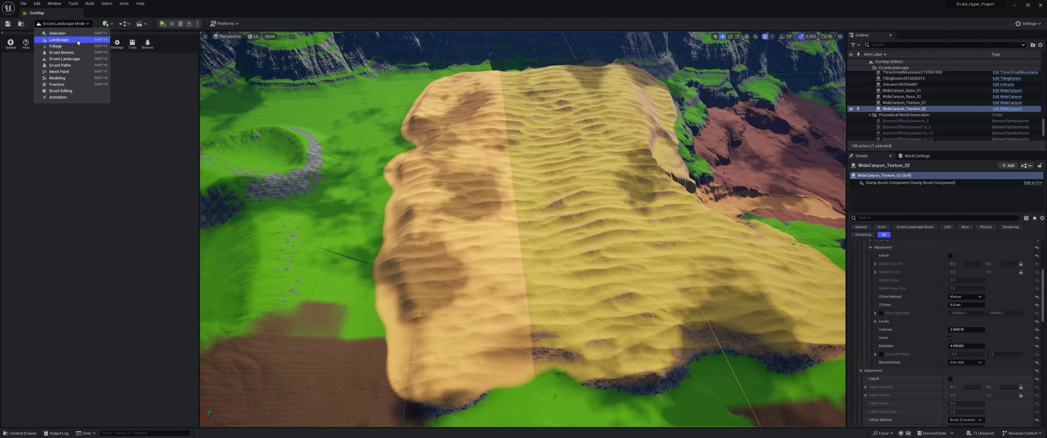
left_click(64, 58)
right_click_drag(588, 233, 588, 183)
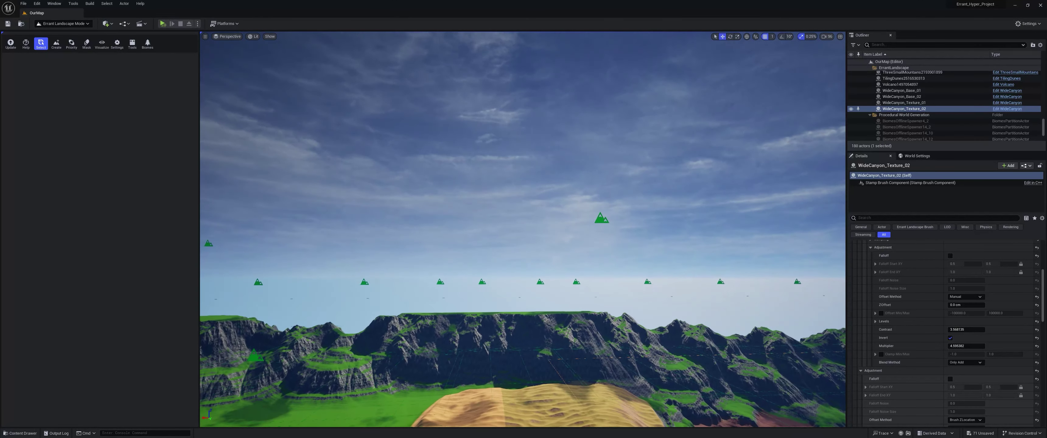
left_click(598, 217)
key("f")
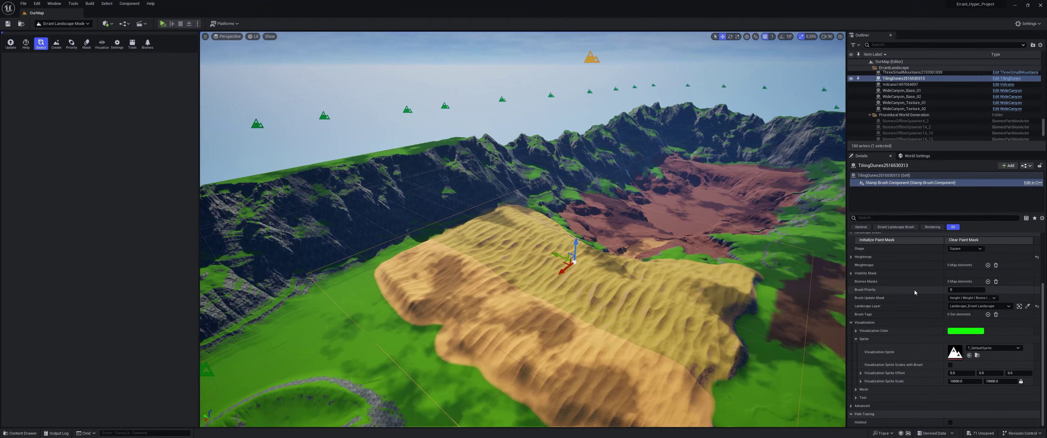
scroll(906, 102, "up", 2)
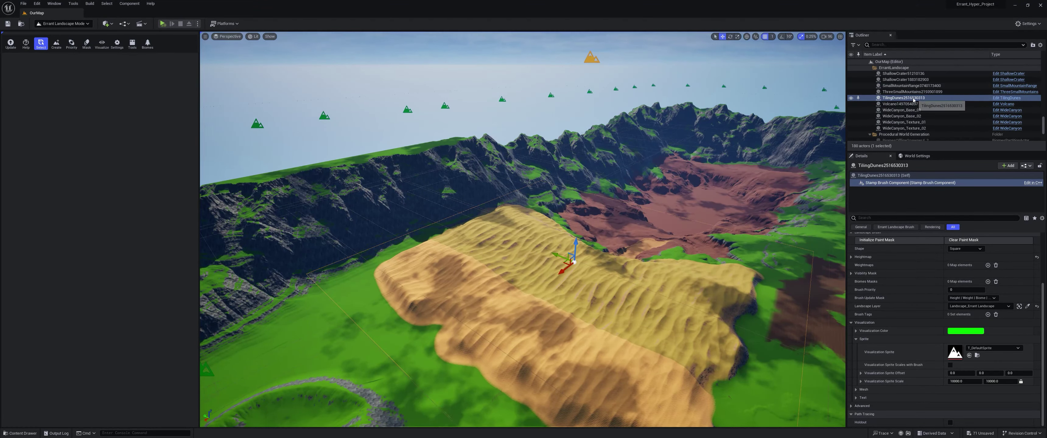
mouse_move(793, 285)
right_mouse_down()
mouse_move(691, 261)
mouse_move(712, 244)
mouse_move(877, 319)
right_mouse_up()
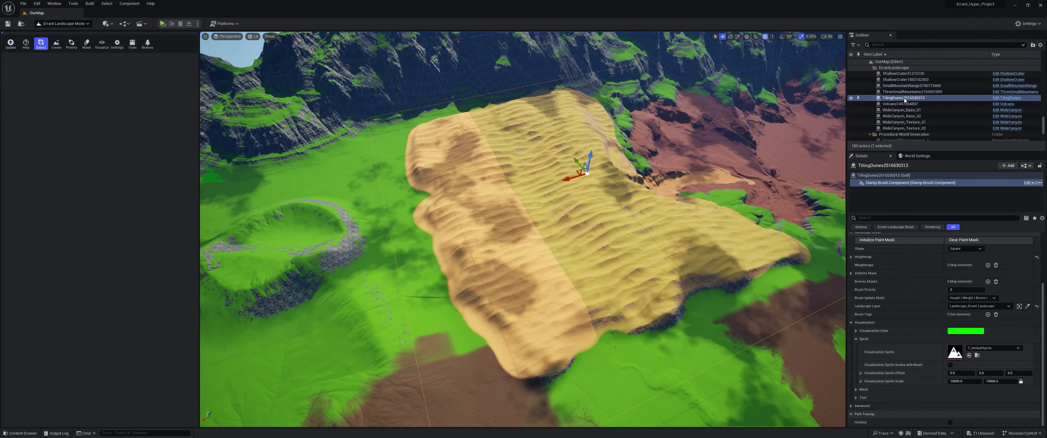
scroll(906, 117, "up", 2)
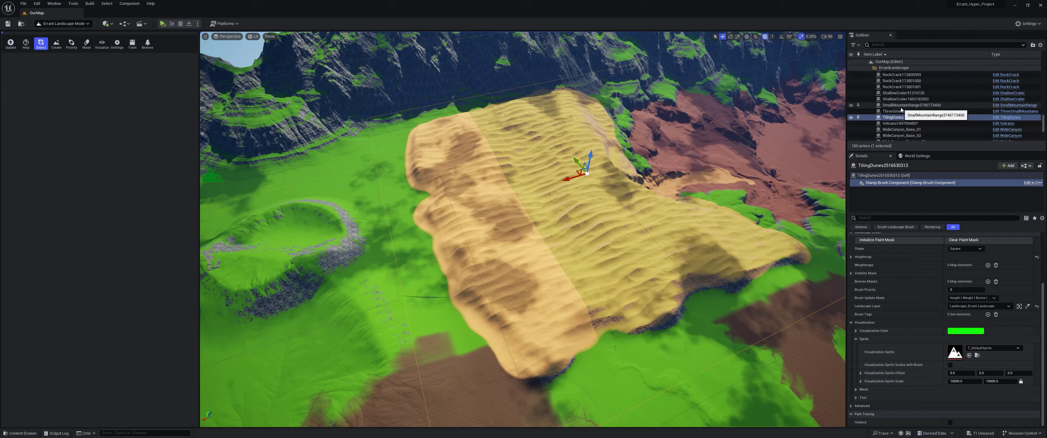
Switch to Landscape mode, bring up its paint layers over the dunes, and return to Selection mode
left_click(56, 25)
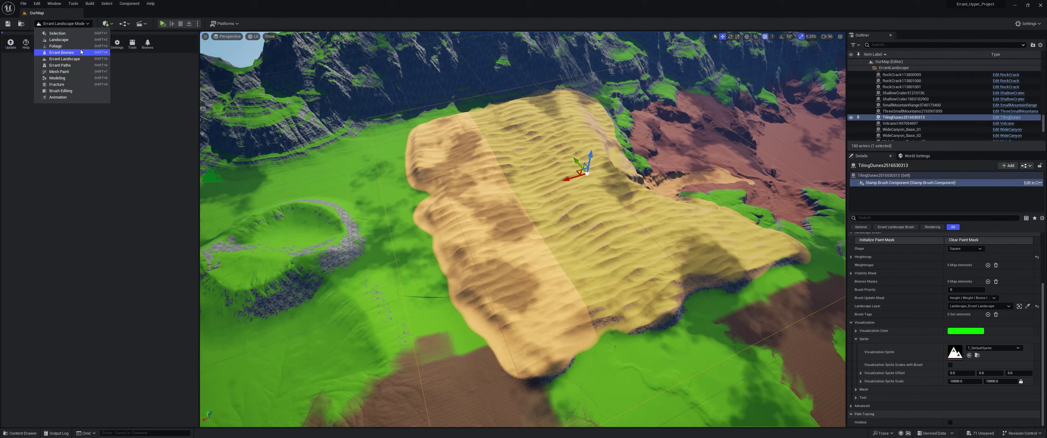
left_click(73, 42)
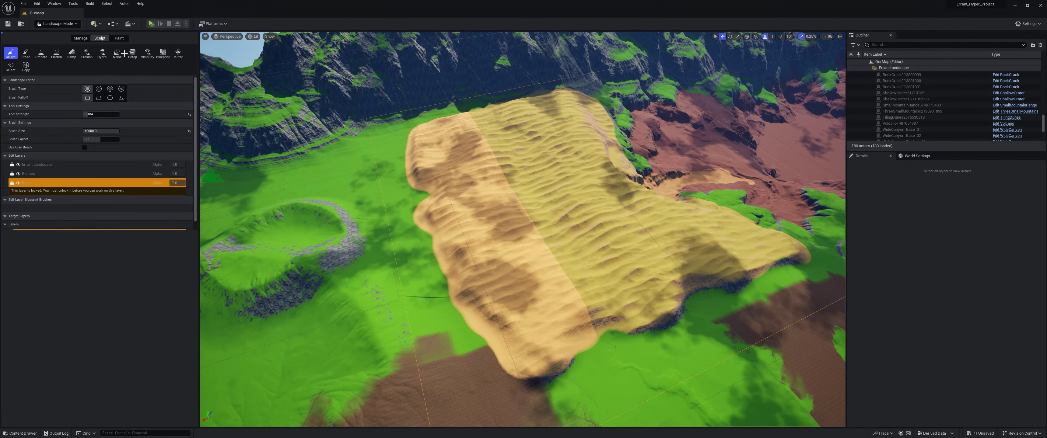
left_click(119, 39)
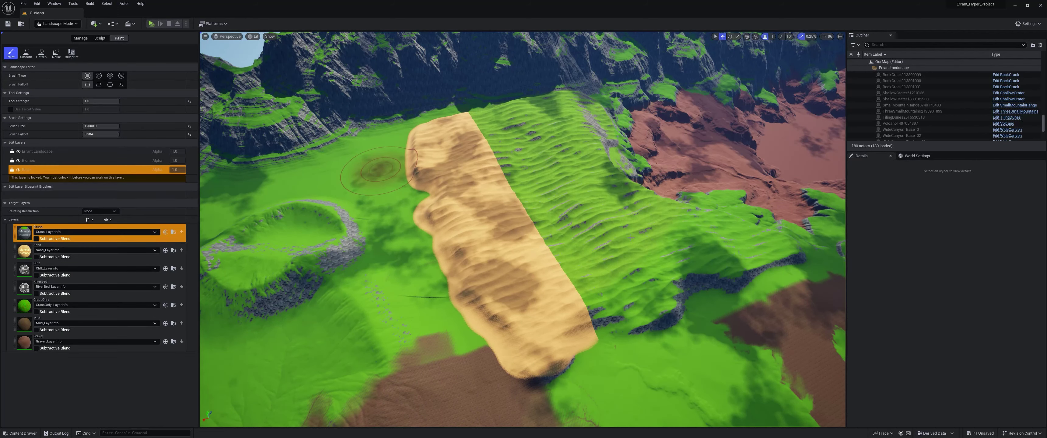
right_click_drag(602, 260, 541, 260)
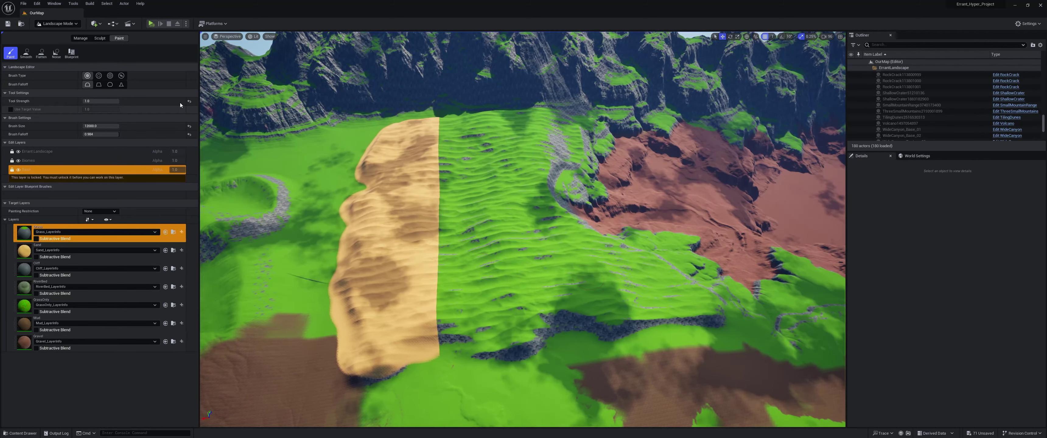
left_click(70, 26)
left_click(67, 34)
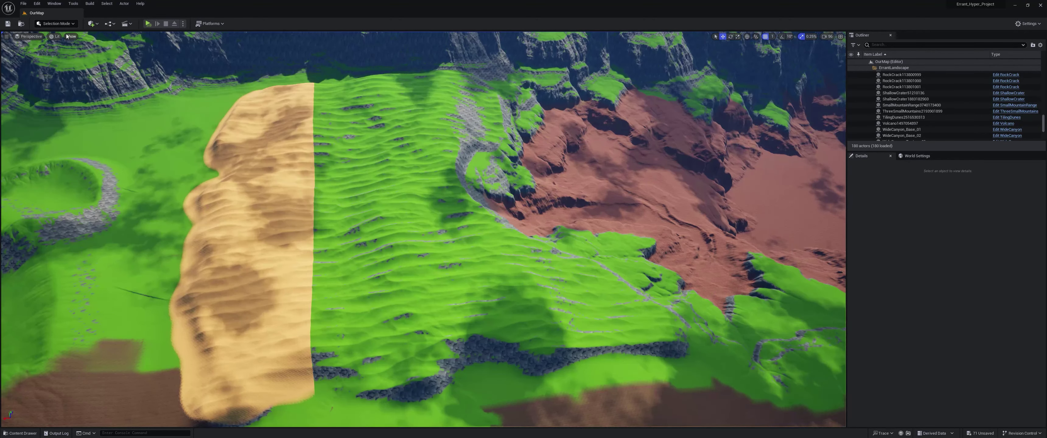
Switch to Landscape mode and unlock the Errant Landscape edit layer for painting
left_click(59, 24)
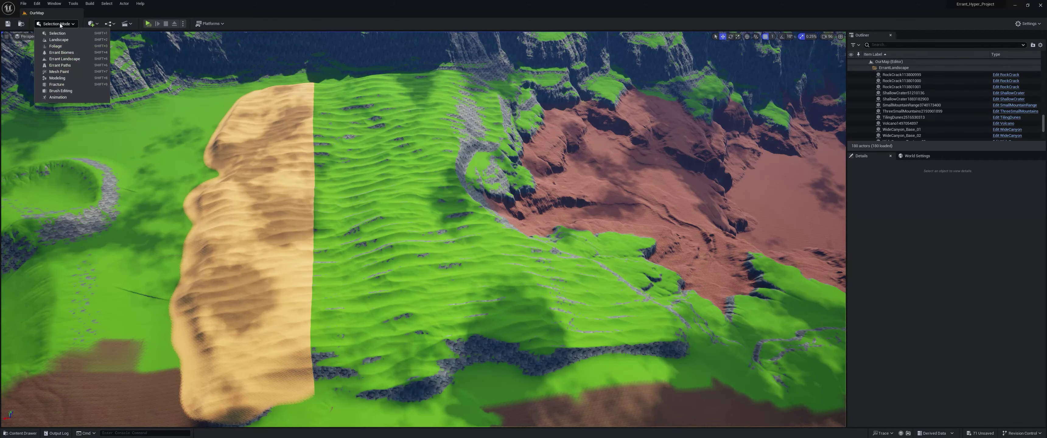
left_click(68, 40)
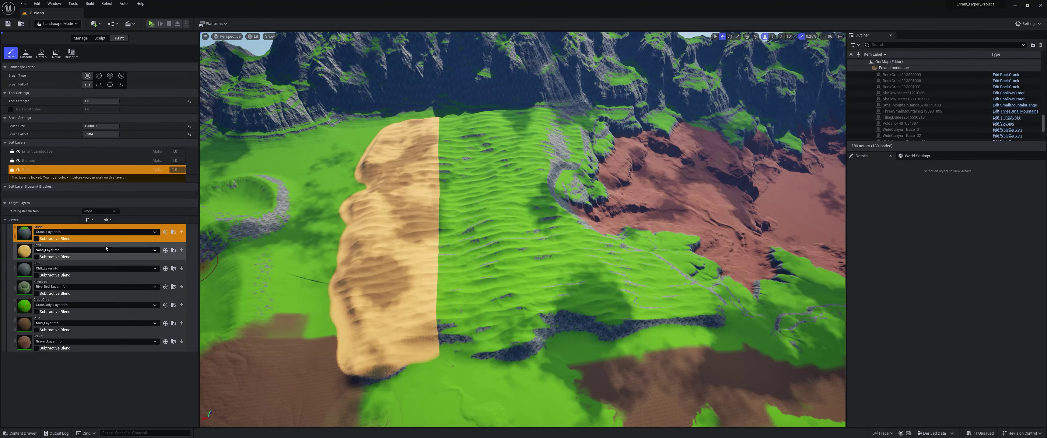
right_click(24, 251)
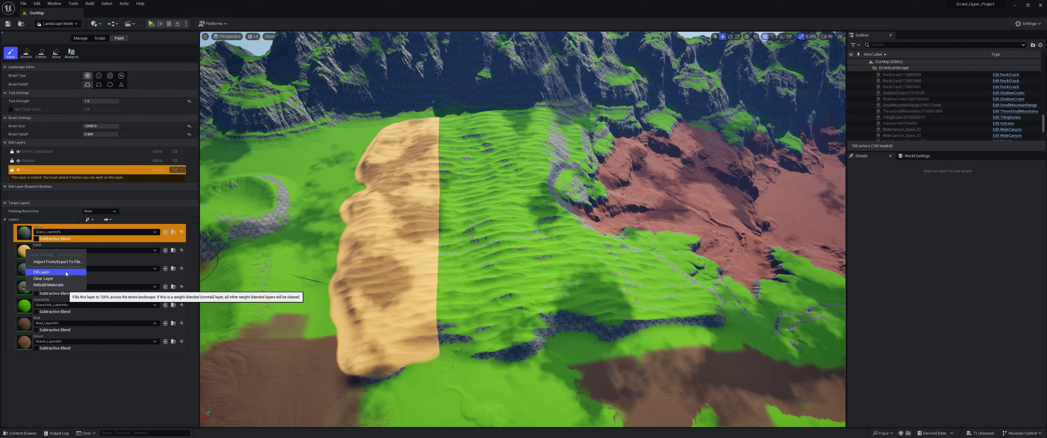
left_click(78, 286)
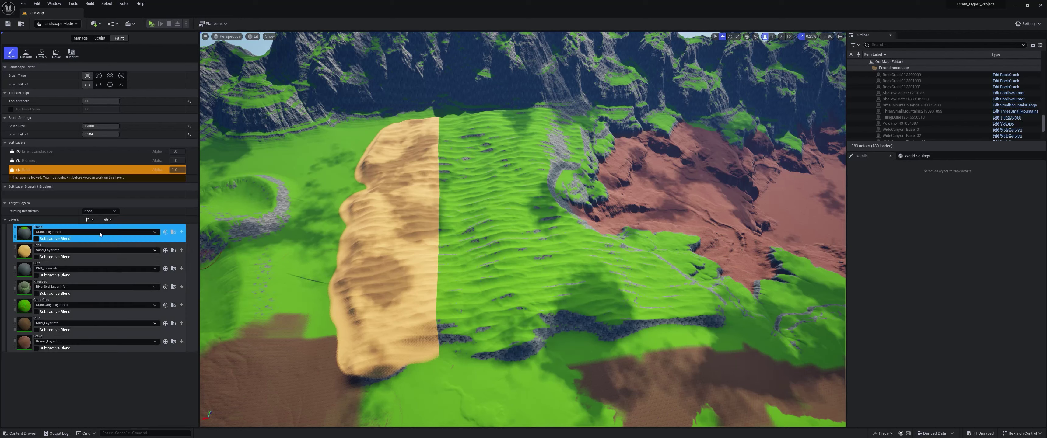
left_click(32, 152)
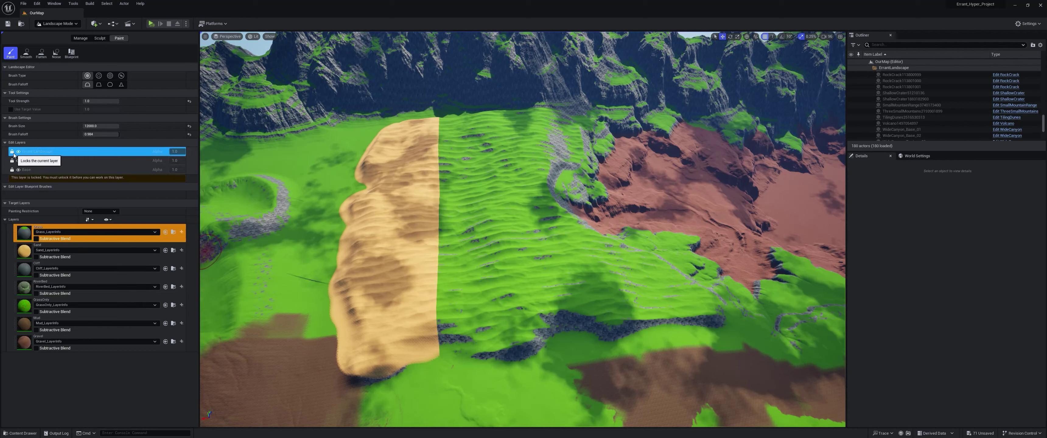
Select the Sand paint layer and clear all of its existing paint from the landscape
right_click(24, 242)
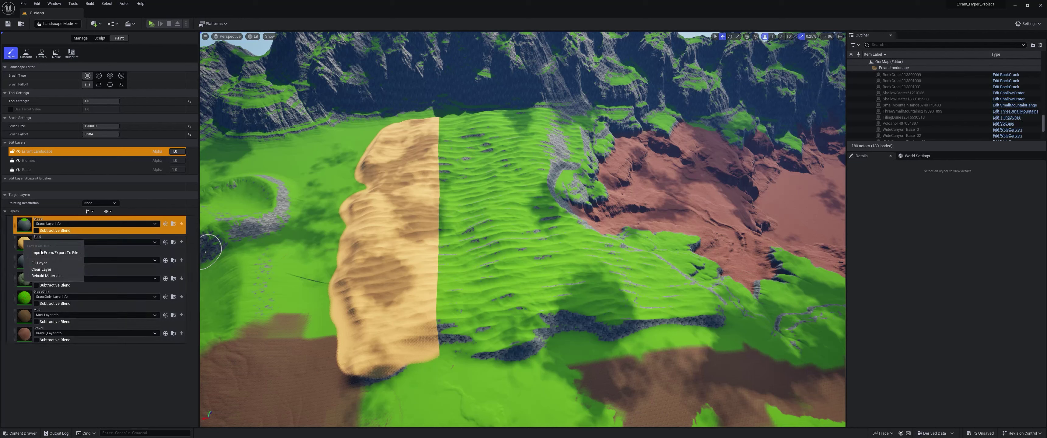
left_click(27, 244)
right_click(27, 246)
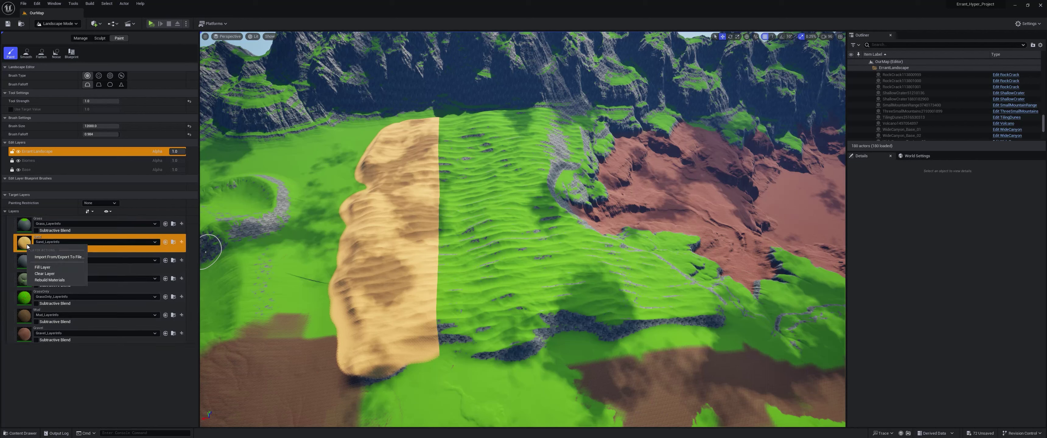
left_click(46, 274)
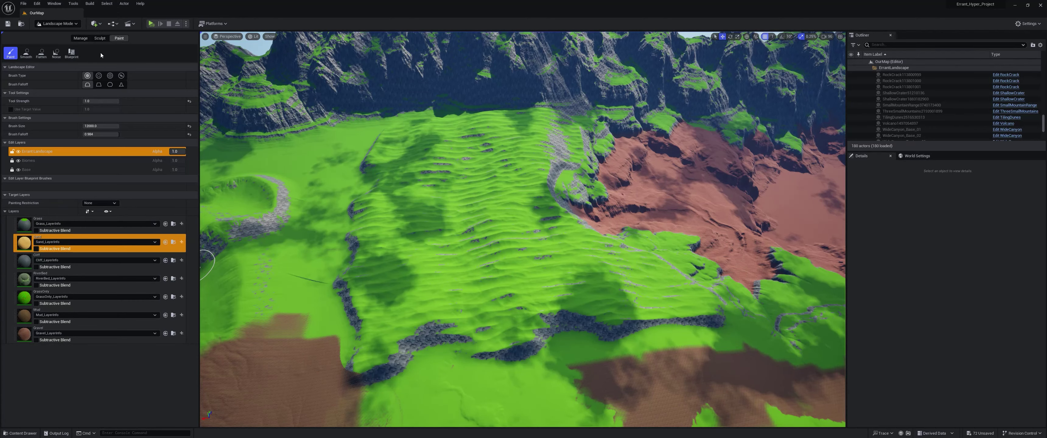
Reduce the brush falloff and paint a Sand strip along the dunes' canyon-side edge, around to their far edge
right_click_drag(350, 223, 378, 211)
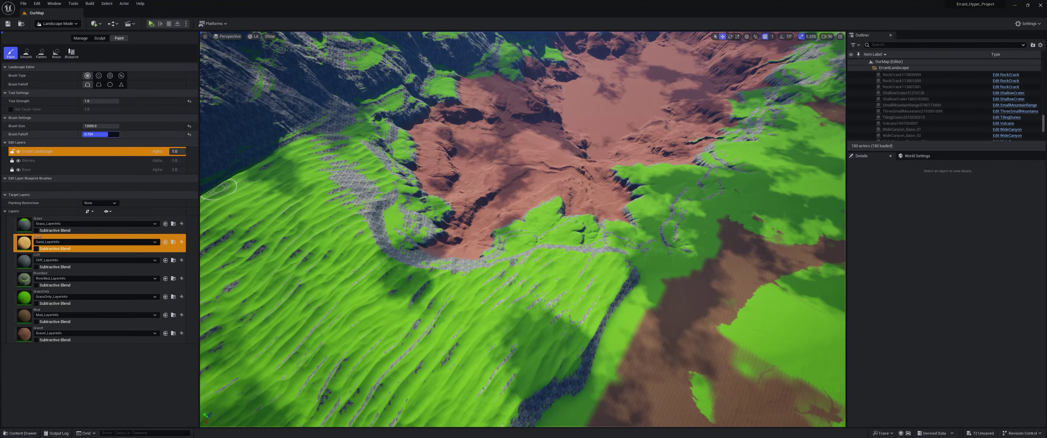
scroll(623, 238, "up", 5)
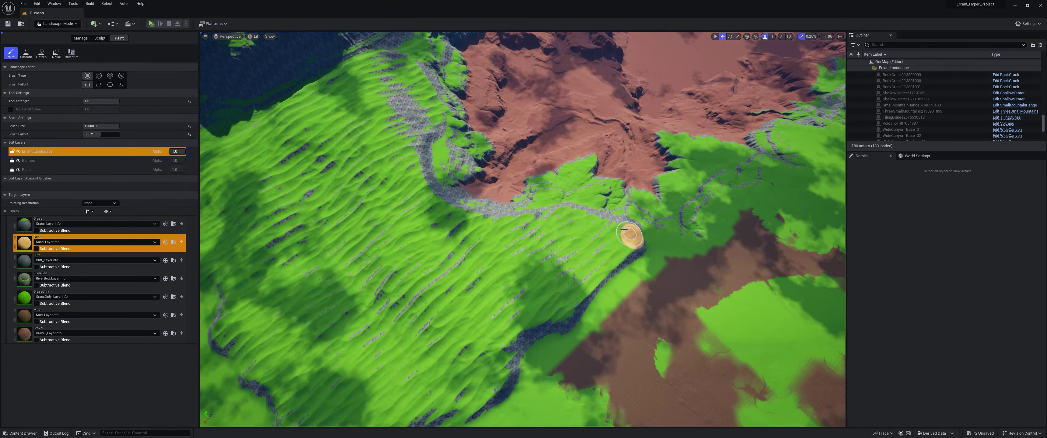
left_click_drag(530, 223, 477, 222)
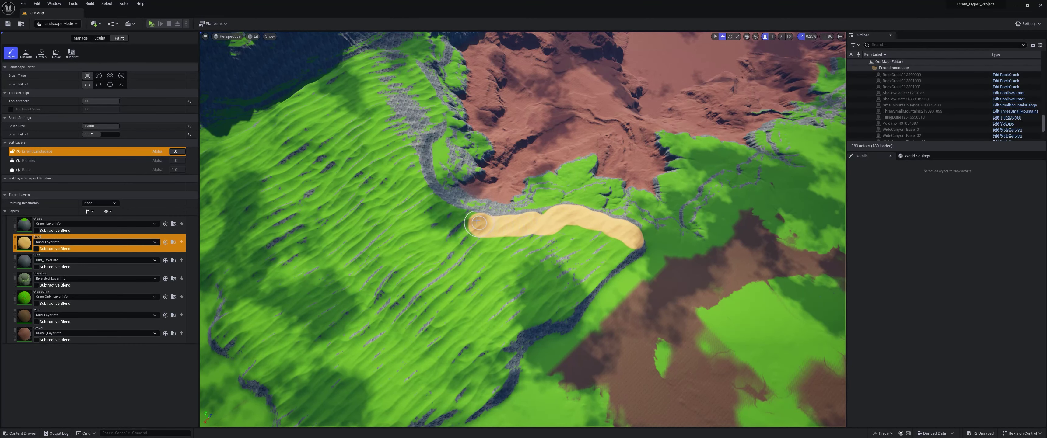
left_click_drag(418, 172, 430, 125)
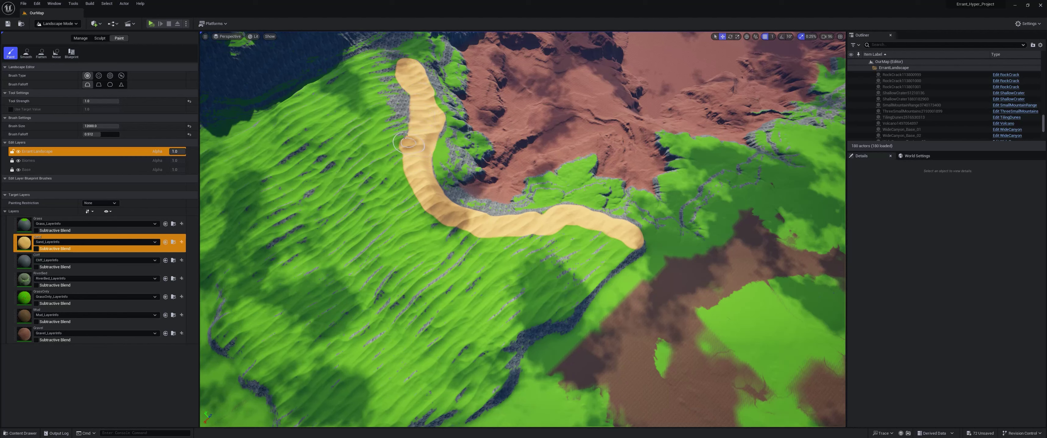
left_click_drag(405, 134, 377, 78)
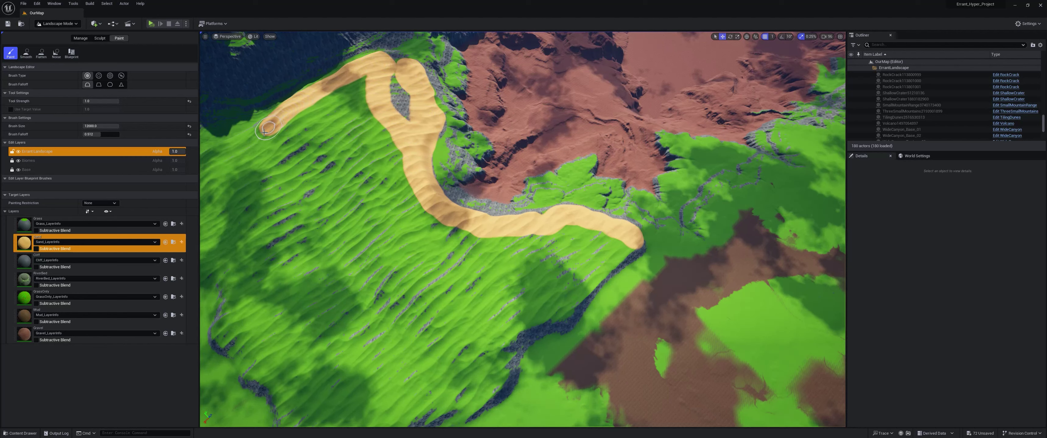
Widen the painted Sand inward over the far end of the dunes and across the near slope beside the canyon
mouse_move(264, 131)
left_mouse_down()
mouse_move(301, 122)
mouse_move(371, 74)
left_mouse_up()
left_click_drag(271, 134, 357, 98)
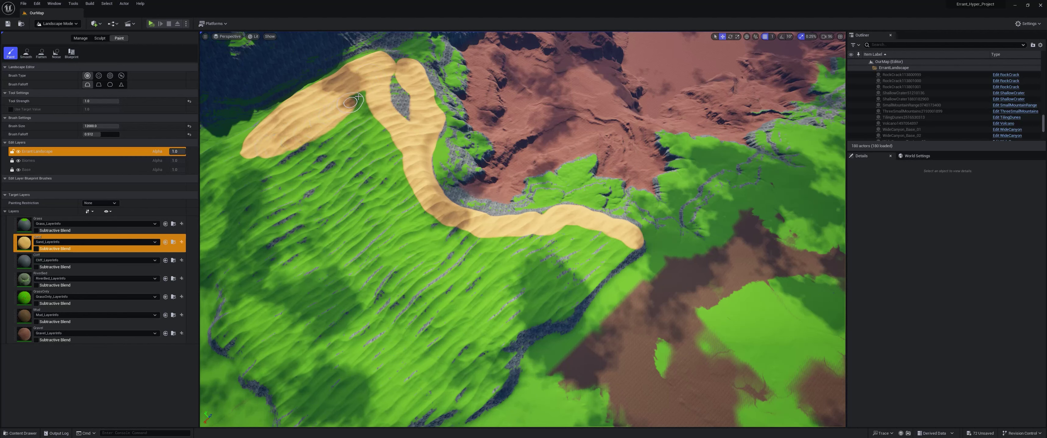
mouse_move(293, 143)
left_mouse_down()
mouse_move(321, 163)
mouse_move(374, 109)
mouse_move(376, 139)
left_mouse_up()
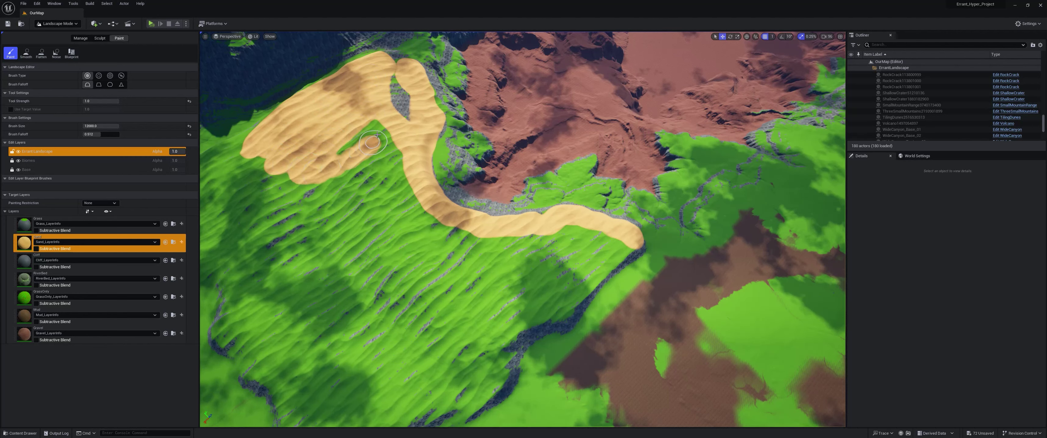
mouse_move(413, 195)
left_mouse_down()
mouse_move(445, 225)
mouse_move(534, 236)
left_mouse_up()
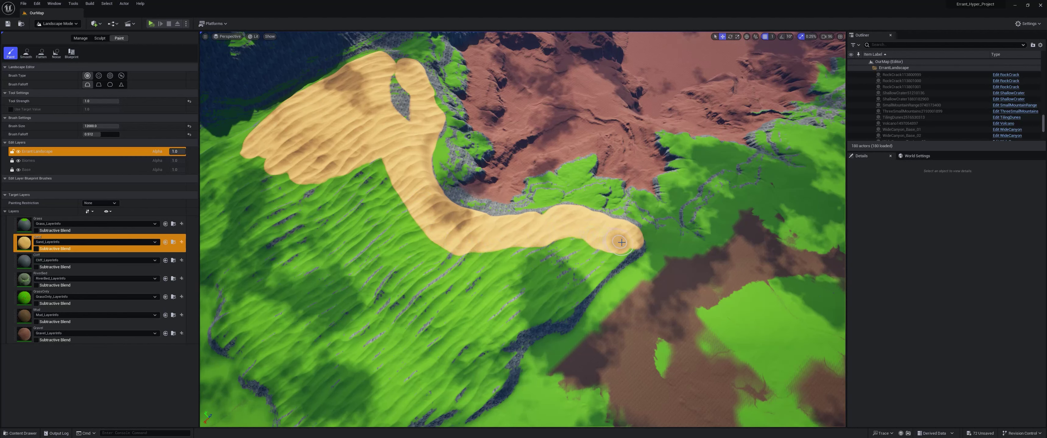
mouse_move(598, 260)
left_mouse_down()
mouse_move(566, 295)
mouse_move(504, 321)
mouse_move(454, 401)
mouse_move(439, 378)
mouse_move(565, 272)
mouse_move(484, 290)
mouse_move(567, 248)
left_mouse_up()
mouse_move(507, 258)
left_mouse_down()
mouse_move(387, 285)
mouse_move(464, 333)
mouse_move(421, 371)
left_mouse_up()
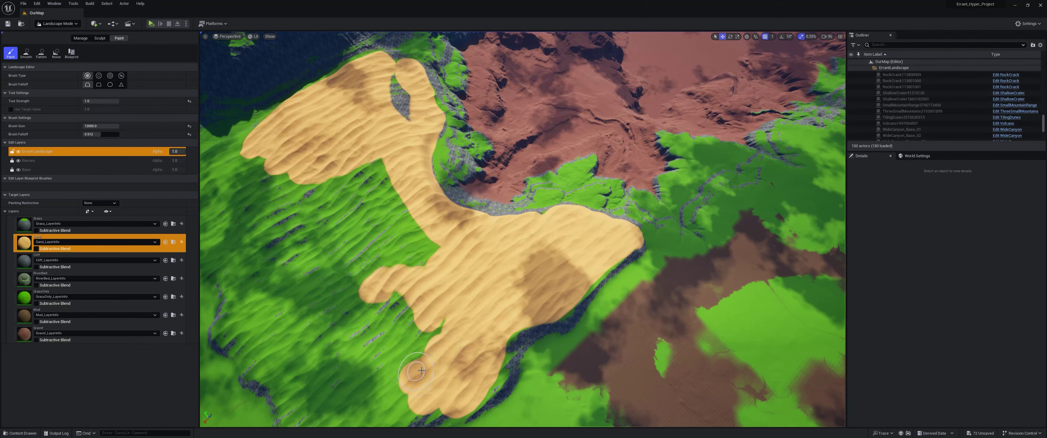
Paint Sand along the dunes' outer edge away from the canyon and fill the remaining green interior
right_click_drag(466, 318, 382, 337)
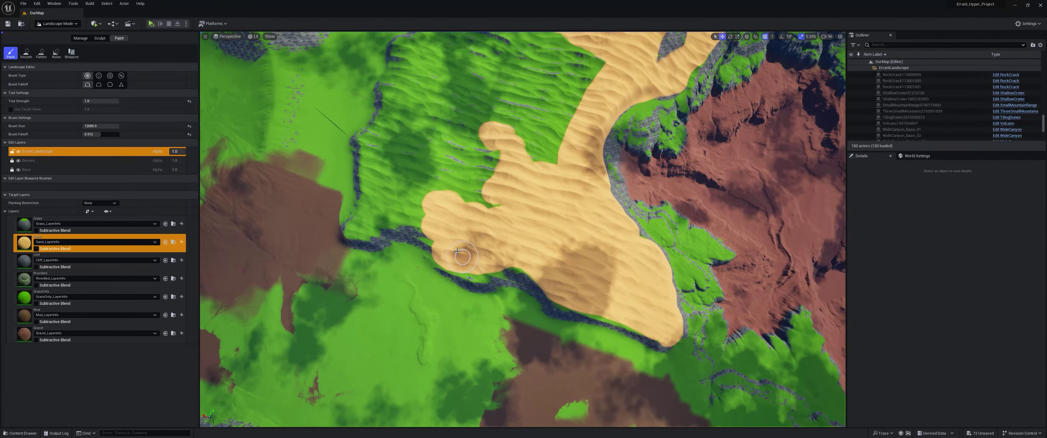
mouse_move(426, 224)
left_mouse_down()
mouse_move(362, 224)
mouse_move(368, 158)
mouse_move(394, 110)
left_mouse_up()
mouse_move(406, 42)
left_mouse_down()
mouse_move(392, 198)
mouse_move(495, 188)
mouse_move(507, 134)
mouse_move(415, 122)
mouse_move(508, 122)
mouse_move(569, 159)
left_mouse_up()
mouse_move(570, 159)
right_mouse_down()
mouse_move(570, 102)
mouse_move(569, 179)
right_mouse_up()
mouse_move(419, 307)
left_mouse_down()
mouse_move(401, 228)
mouse_move(418, 177)
mouse_move(405, 135)
mouse_move(418, 96)
mouse_move(457, 61)
mouse_move(529, 61)
left_mouse_up()
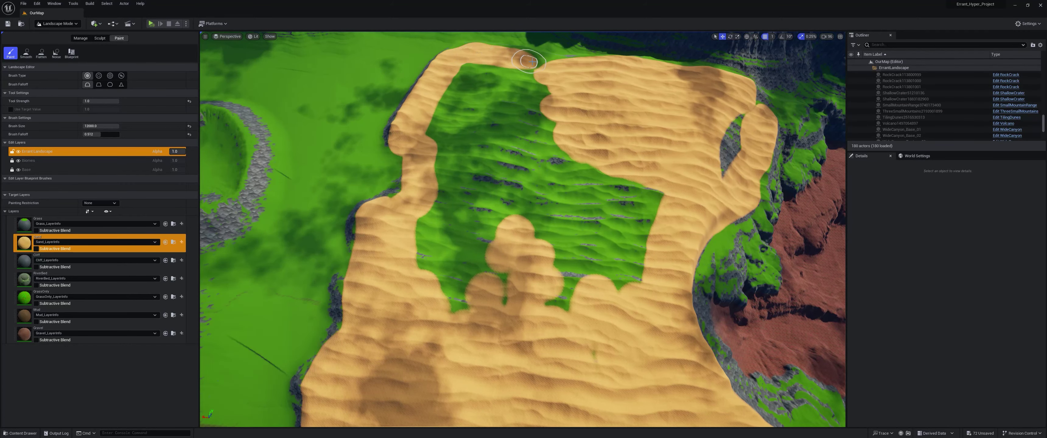
mouse_move(683, 191)
left_mouse_down()
mouse_move(634, 252)
mouse_move(630, 325)
mouse_move(594, 268)
mouse_move(567, 364)
mouse_move(562, 333)
mouse_move(515, 269)
mouse_move(446, 277)
mouse_move(498, 273)
mouse_move(426, 219)
mouse_move(488, 185)
mouse_move(549, 227)
mouse_move(639, 181)
mouse_move(708, 171)
mouse_move(739, 117)
mouse_move(670, 162)
mouse_move(569, 183)
mouse_move(541, 162)
mouse_move(509, 183)
mouse_move(444, 182)
mouse_move(433, 201)
mouse_move(498, 129)
mouse_move(438, 145)
mouse_move(446, 97)
mouse_move(484, 69)
mouse_move(543, 87)
mouse_move(495, 114)
mouse_move(472, 83)
mouse_move(495, 93)
mouse_move(531, 84)
left_mouse_up()
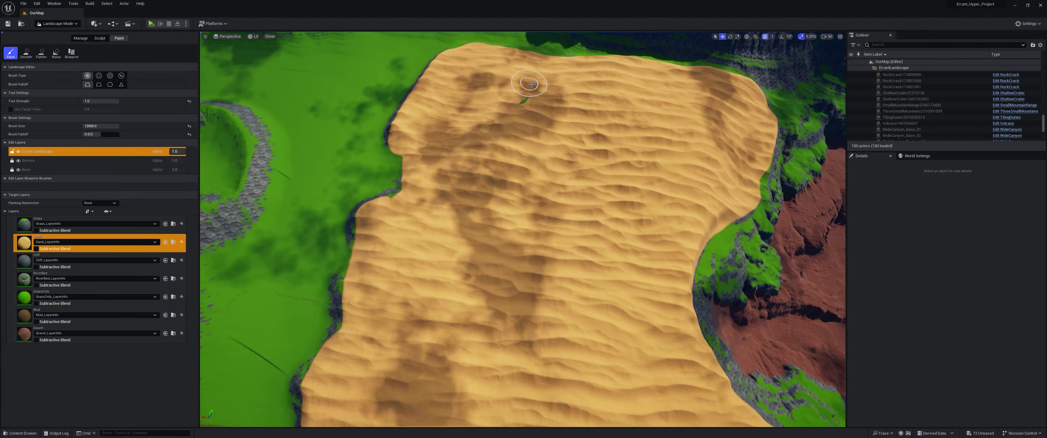
Inspect the sand edge around the canyon, then return to Errant Landscape mode and select the TilingDunes stamp
mouse_move(491, 126)
right_mouse_down()
mouse_move(487, 110)
mouse_move(423, 118)
mouse_move(346, 158)
mouse_move(362, 102)
right_mouse_up()
key("d")
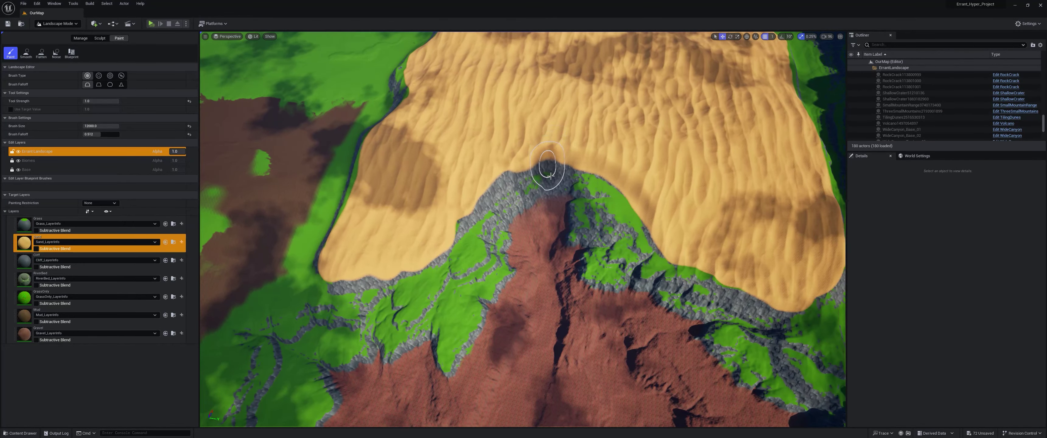
right_click_drag(569, 301, 506, 336)
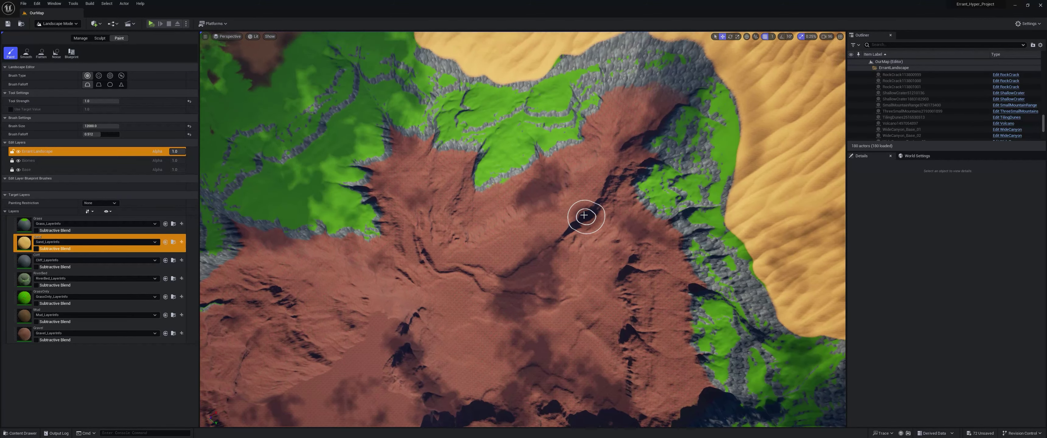
right_click_drag(423, 327, 513, 289)
mouse_move(470, 226)
right_mouse_down()
mouse_move(504, 228)
mouse_move(420, 201)
mouse_move(442, 217)
mouse_move(438, 239)
mouse_move(355, 231)
mouse_move(481, 205)
mouse_move(415, 216)
right_mouse_up()
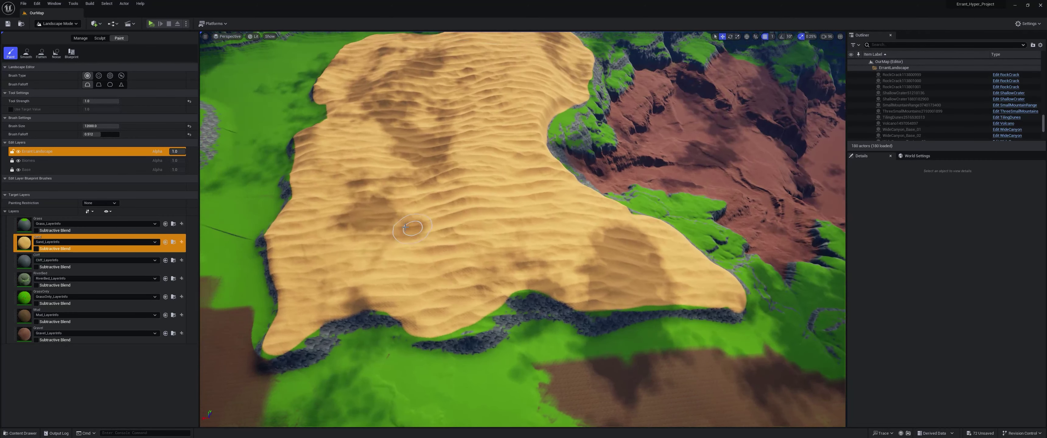
left_click(66, 26)
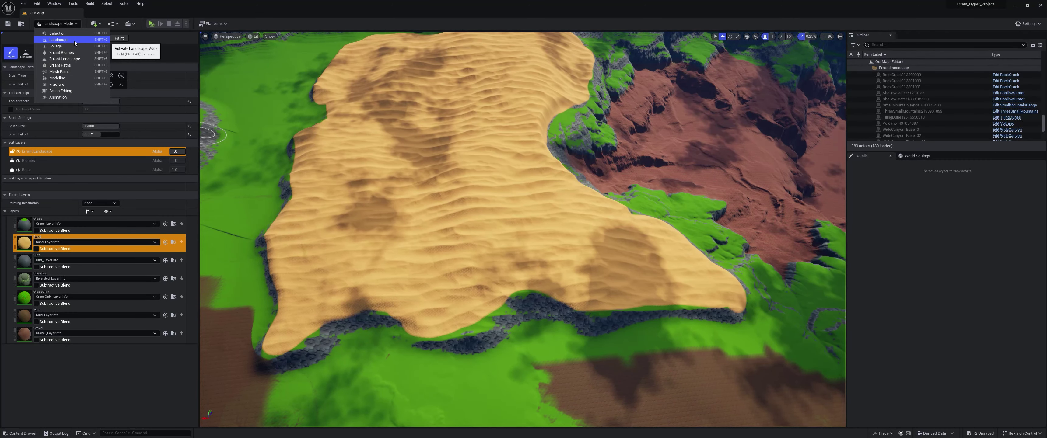
left_click(82, 61)
right_click_drag(410, 175, 406, 114)
left_click(499, 156)
right_click_drag(498, 155, 498, 159)
right_click_drag(685, 243, 670, 293)
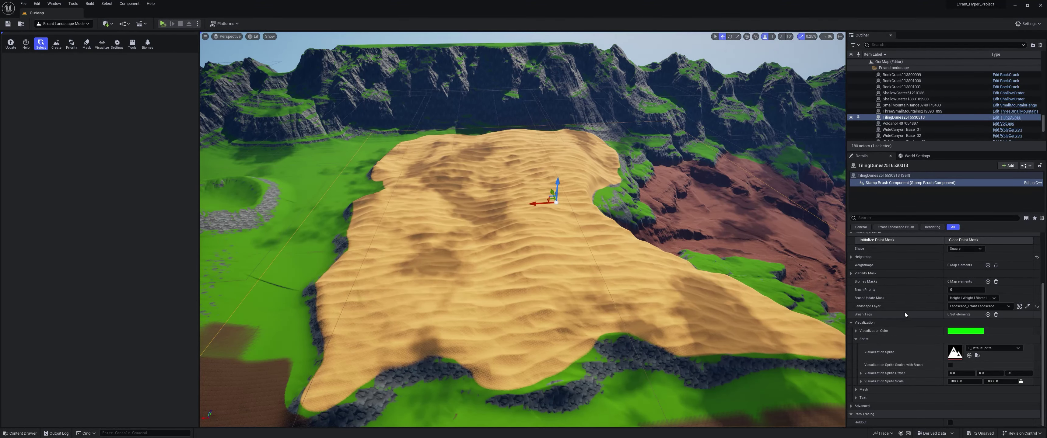
Add a weightmap entry to the TilingDunes stamp and name it Sand
scroll(922, 356, "up", 2)
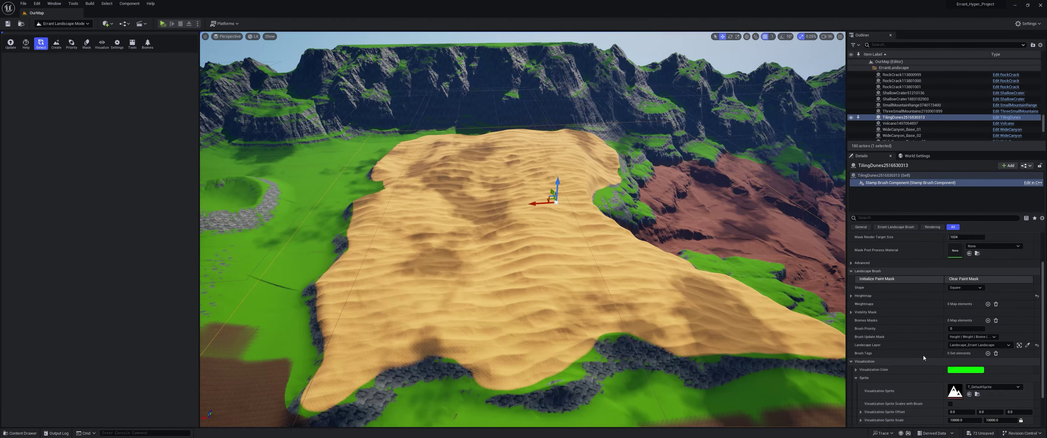
left_click(988, 304)
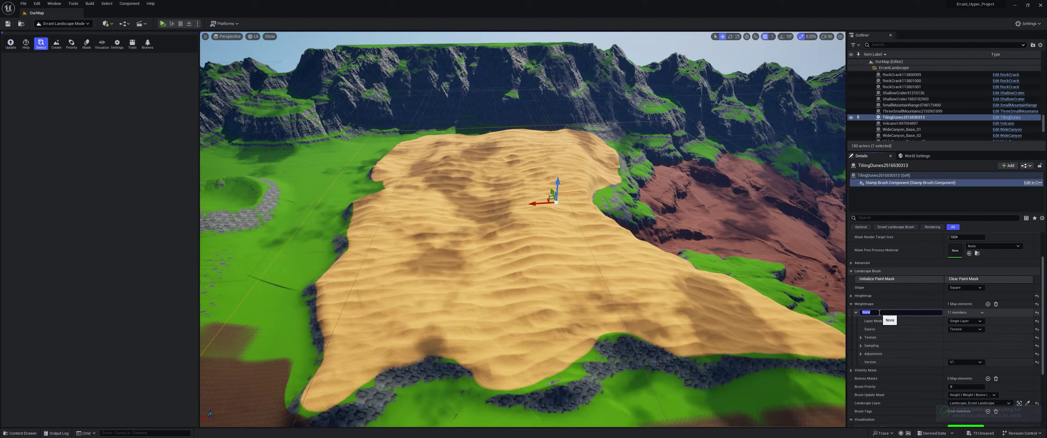
type("Sand")
key("Return")
Check the Sand layer's name among the target paint layers in Landscape mode
left_click(63, 23)
left_click(65, 43)
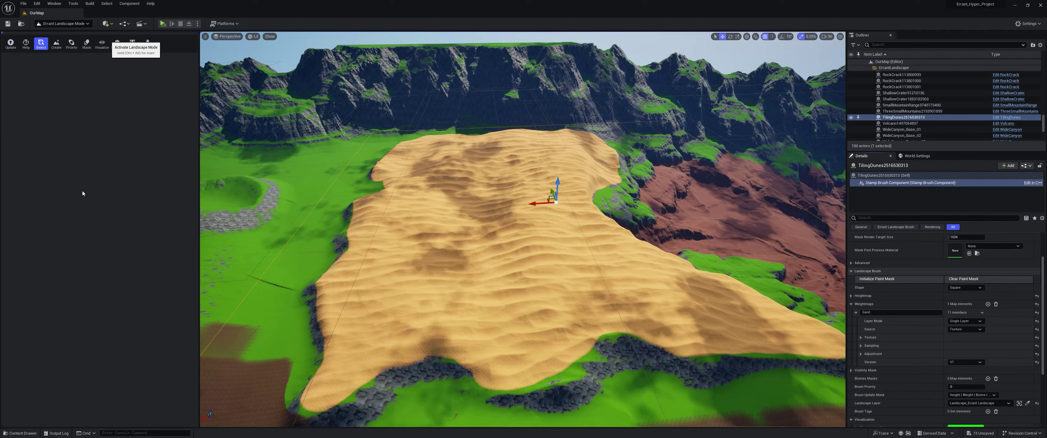
left_click(54, 238)
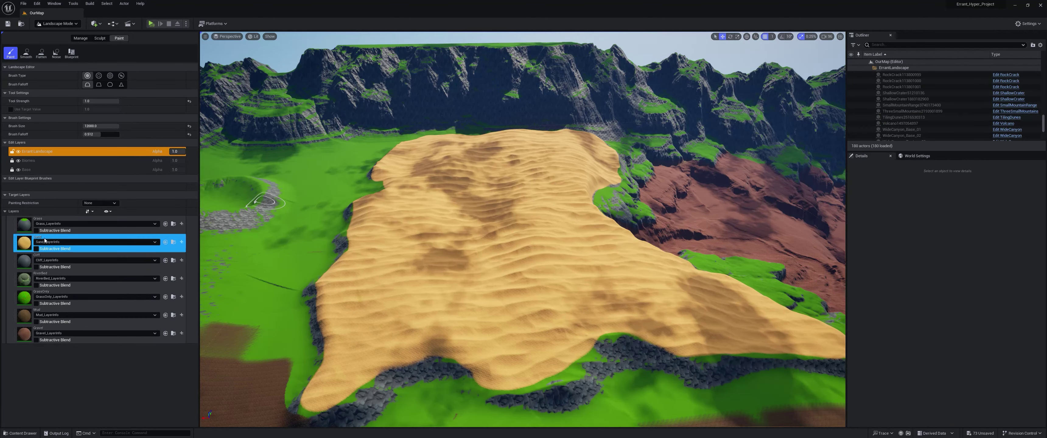
Go back to Errant Landscape mode, reselect the TilingDunes stamp and frame it in the view
left_click(64, 24)
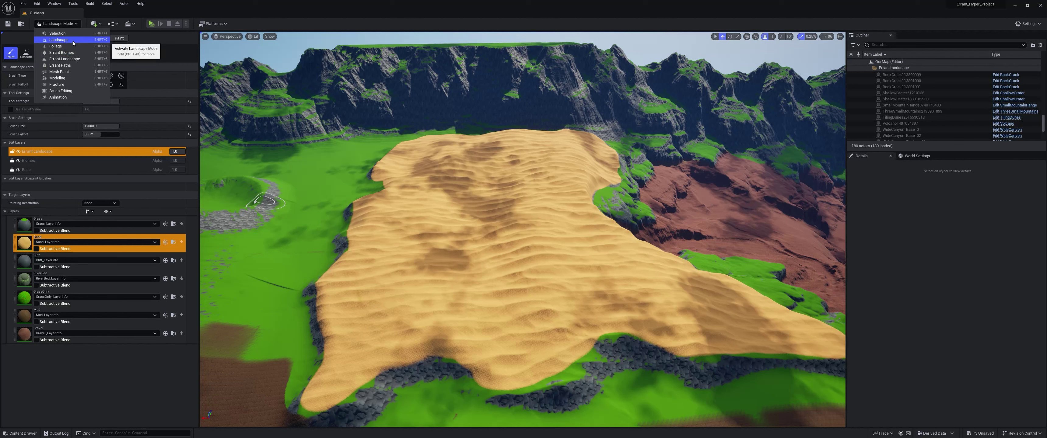
left_click(77, 59)
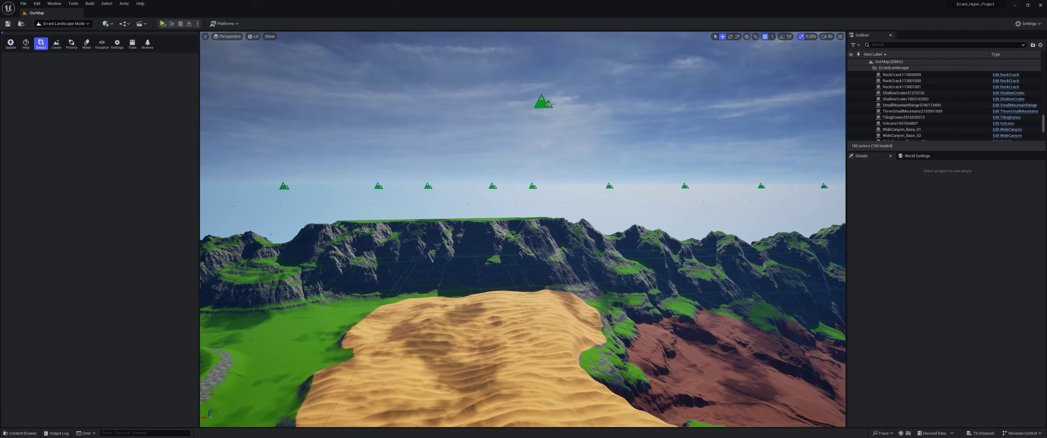
left_click(543, 103)
key("f")
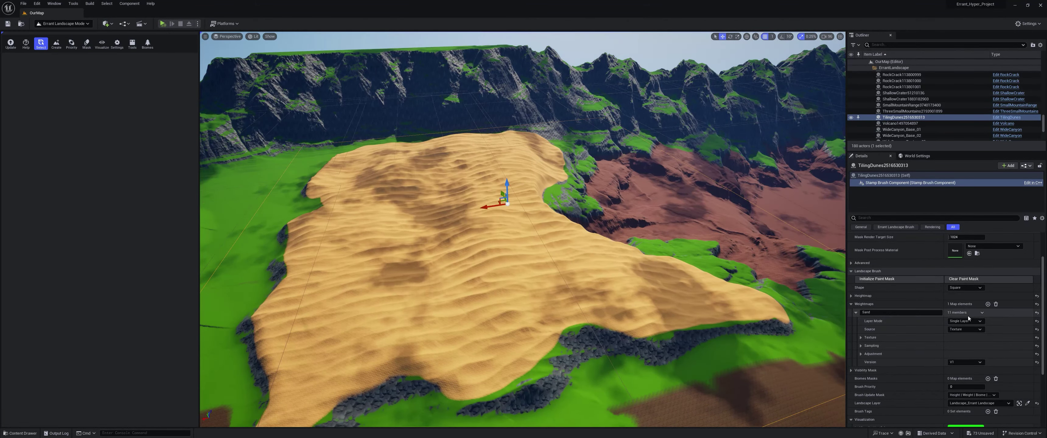
Expand the TilingDunes stamp's heightmap texture settings and locate its T_TilingDunes_H texture among the project assets
left_click(894, 296)
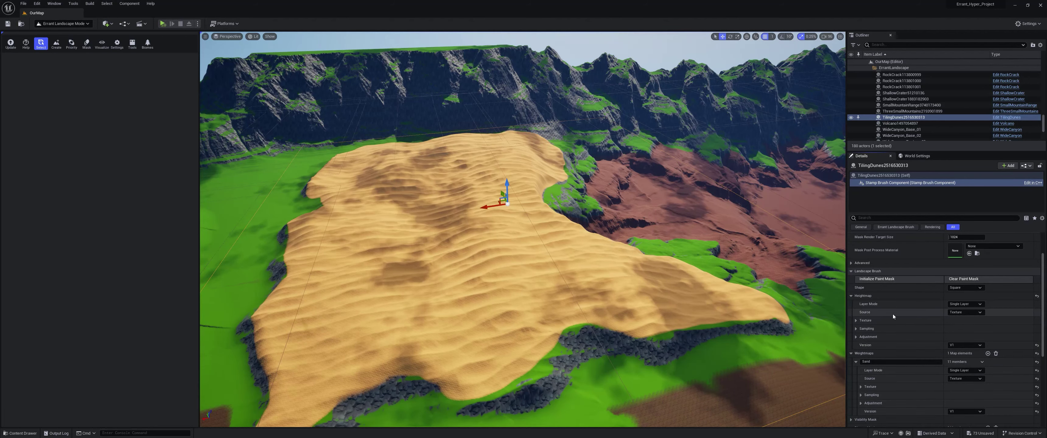
left_click(858, 320)
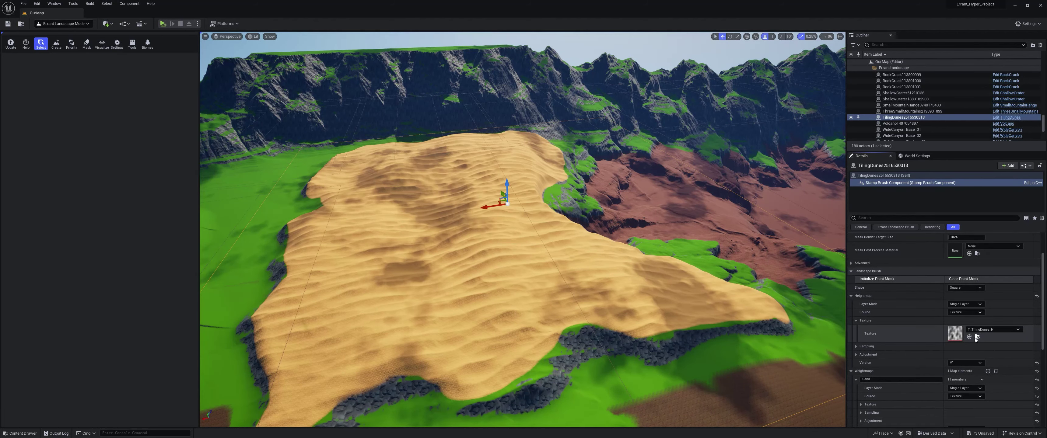
left_click(977, 338)
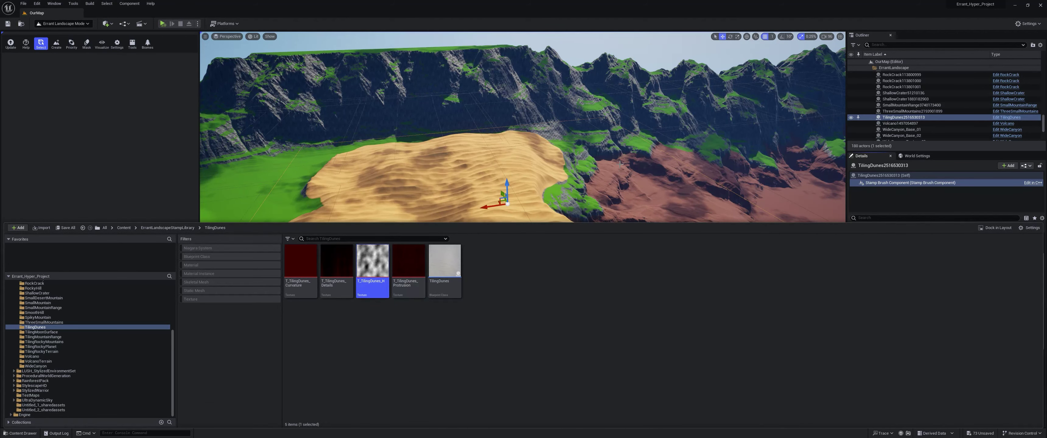
Assign the T_TilingDunes_H texture to the TilingDunes stamp's Sand weightmap and inspect the sand coverage across the dunes
key("ctrl+space")
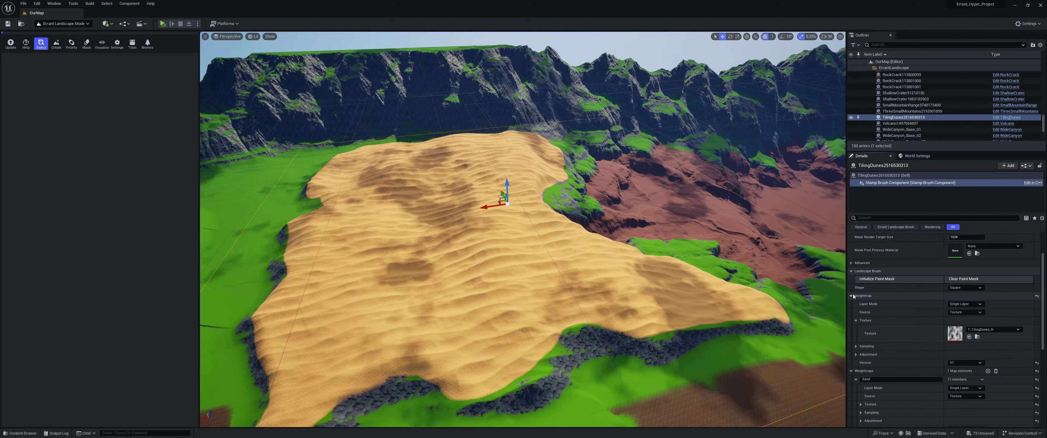
scroll(874, 364, "down", 5)
left_click(861, 308)
left_click(970, 324)
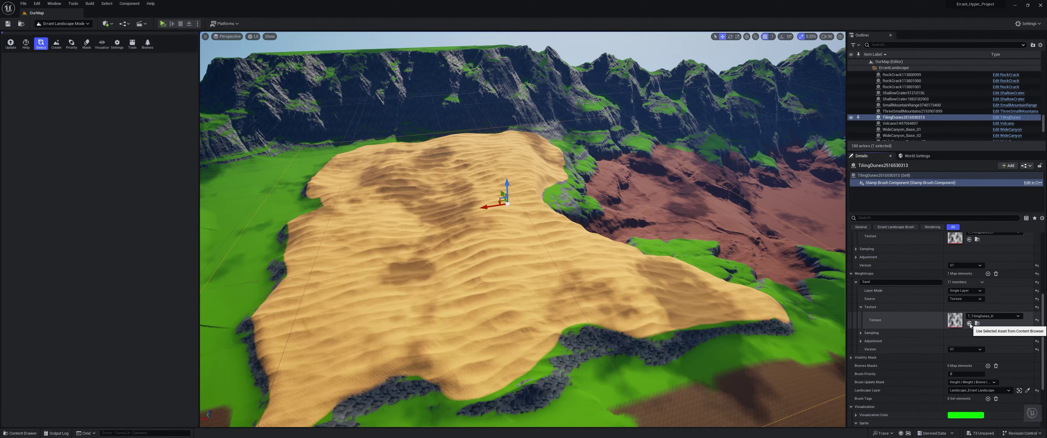
right_click_drag(544, 299, 544, 299)
key("f")
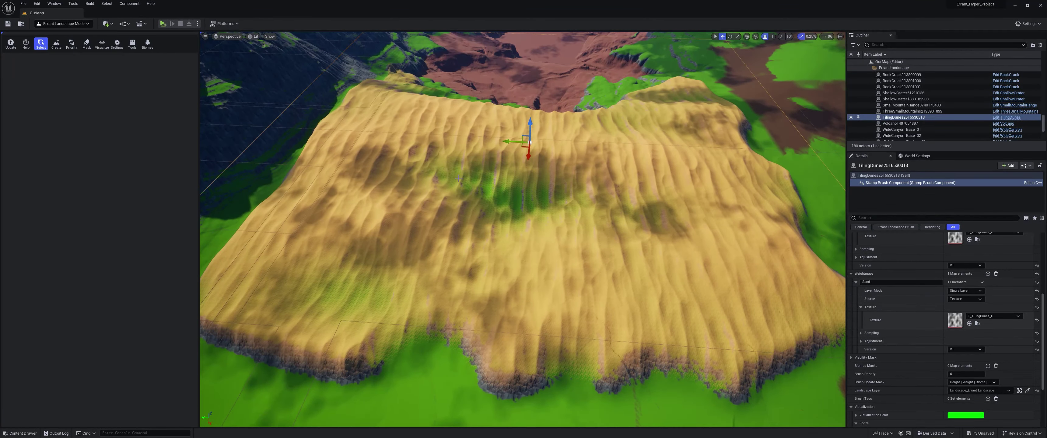
right_click_drag(544, 299, 544, 299)
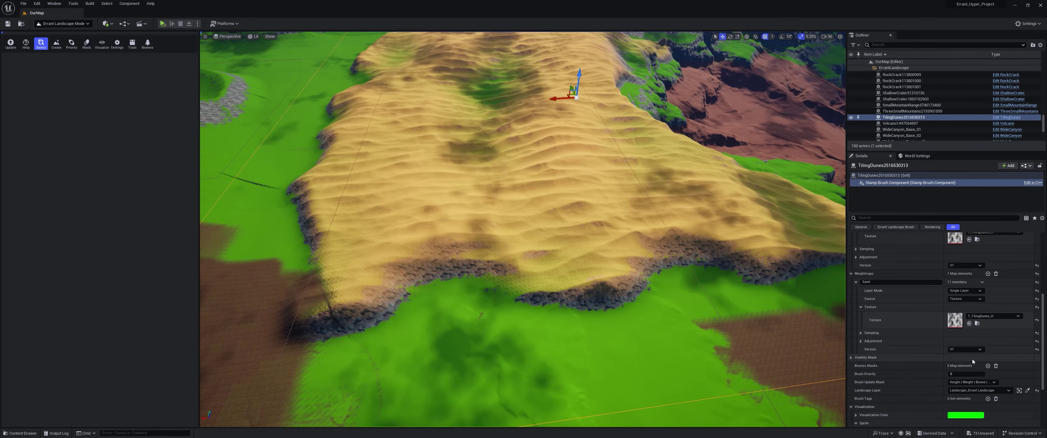
Expand the Sand weightmap's adjustment settings and try the Invert option, leaving it off
left_click(861, 341)
scroll(926, 342, "down", 4)
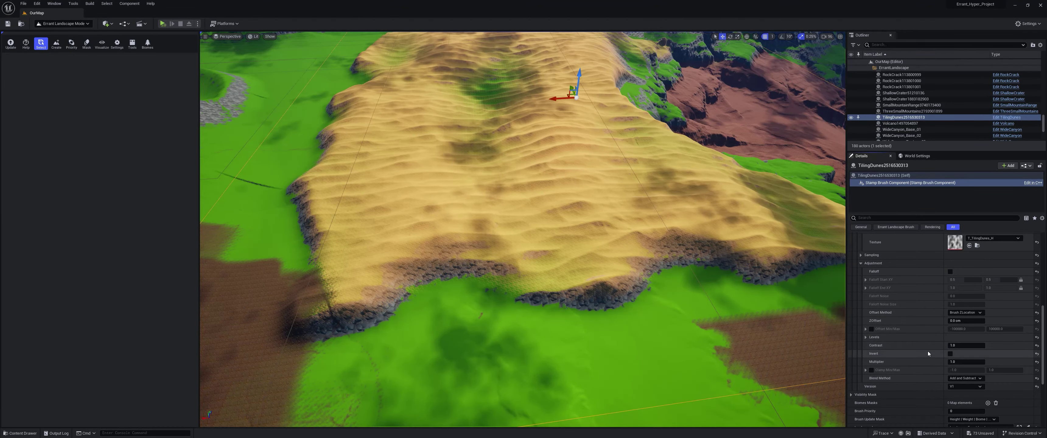
left_click(950, 354)
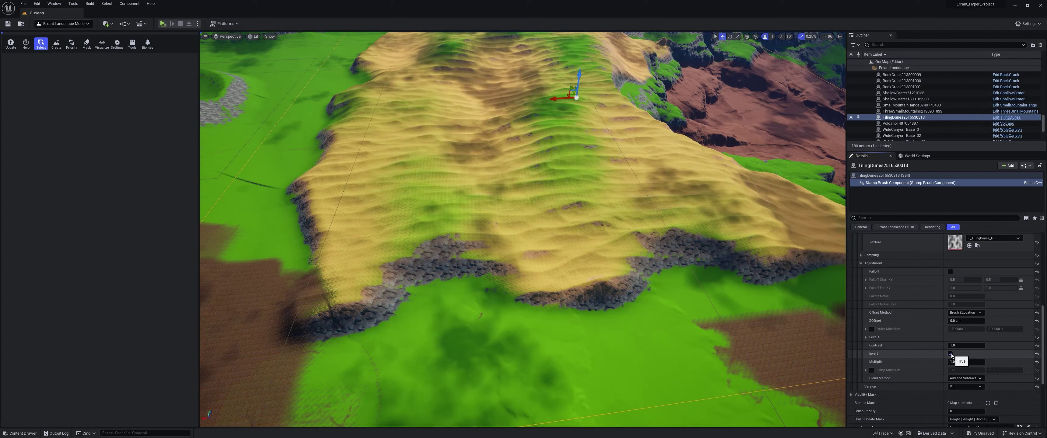
left_click(951, 353)
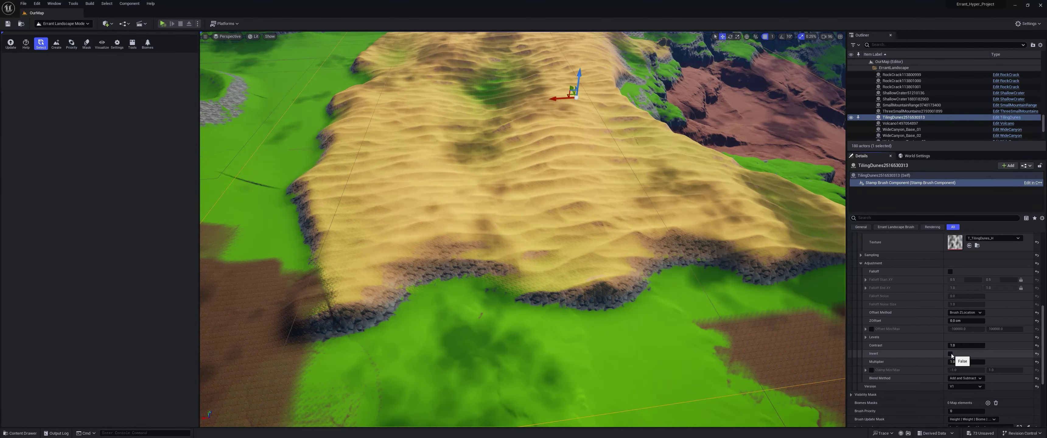
Raise the Sand weightmap's Multiplier to about 4.9, try a slightly lower Contrast and reset it to 1
left_click_drag(967, 362, 994, 362)
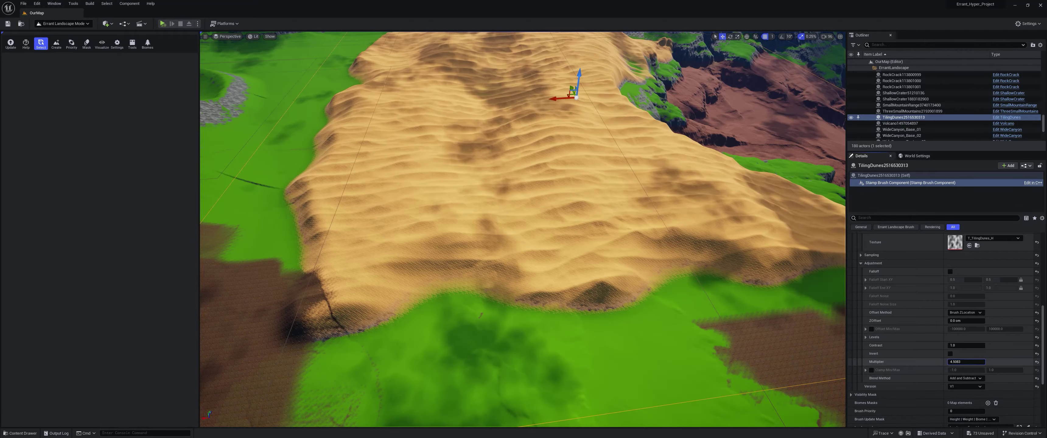
right_click_drag(523, 227, 571, 204)
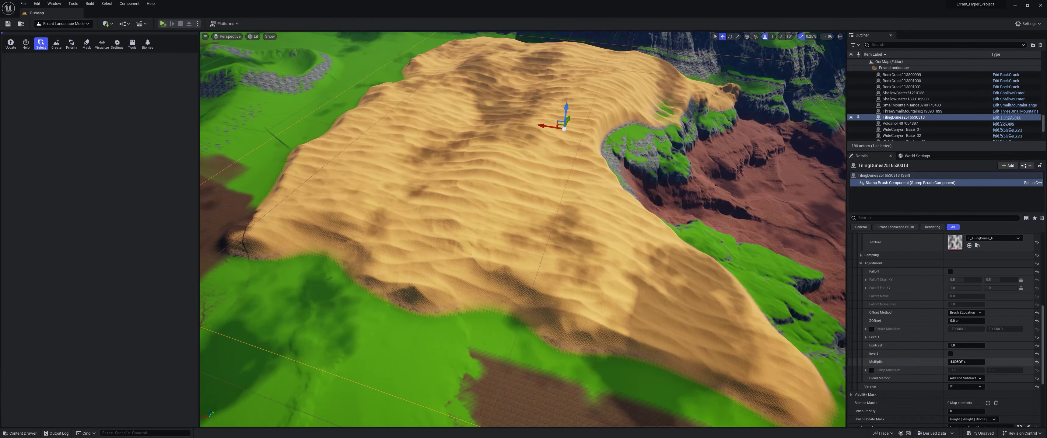
left_click_drag(967, 345, 950, 346)
mouse_move(668, 269)
right_mouse_down()
mouse_move(728, 321)
mouse_move(699, 281)
mouse_move(668, 269)
right_mouse_up()
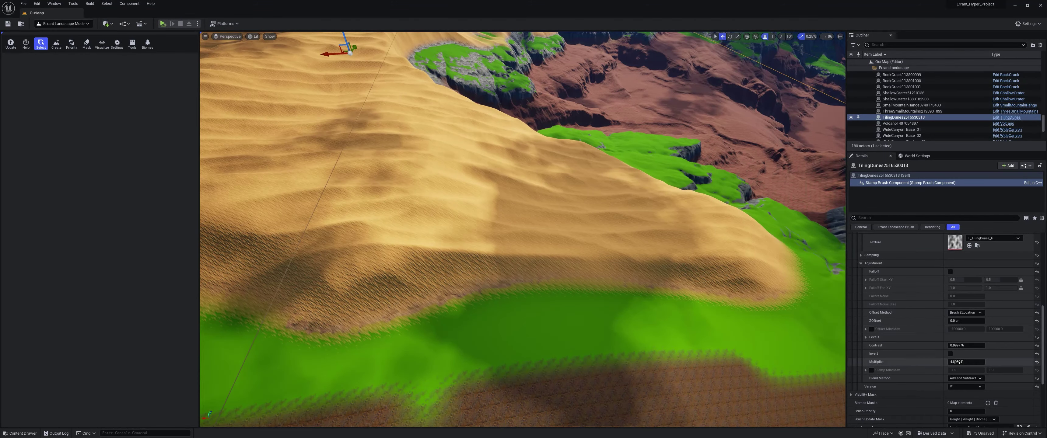
type("1")
key("Return")
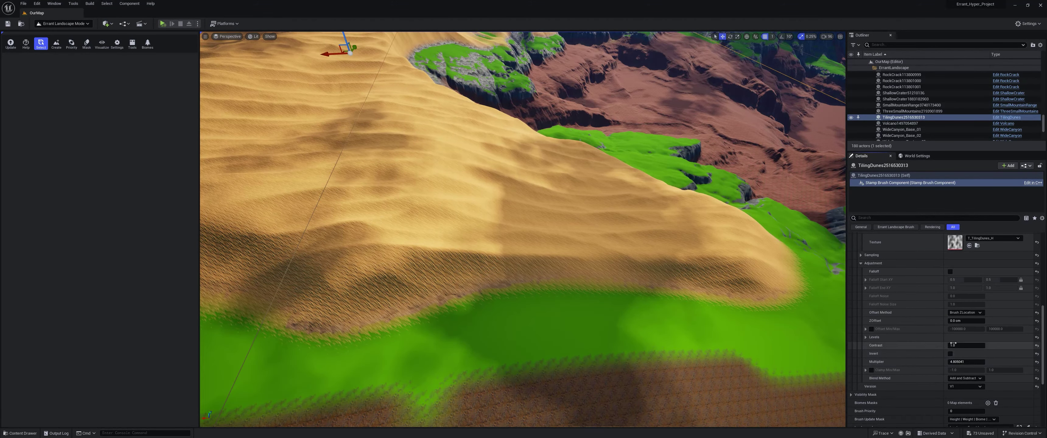
Raise the Sand weightmap's Multiplier to about 33 and its Contrast to about 1.38
mouse_move(599, 300)
right_mouse_down()
mouse_move(570, 301)
mouse_move(598, 300)
right_mouse_up()
left_click_drag(955, 362, 944, 346)
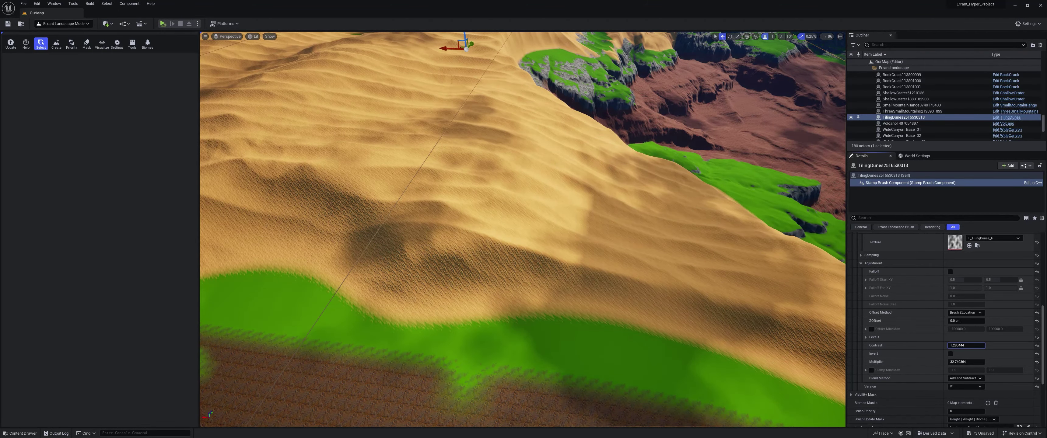
right_click_drag(583, 337, 614, 336)
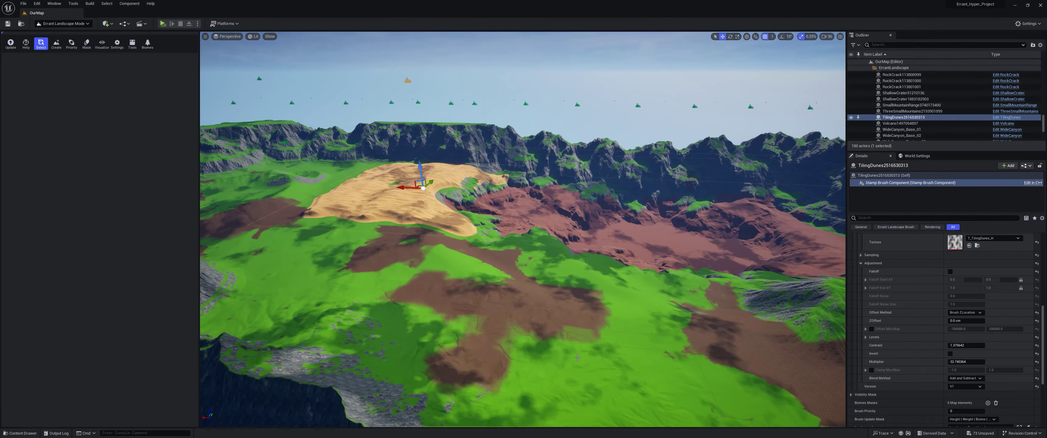
right_click_drag(578, 384, 556, 374)
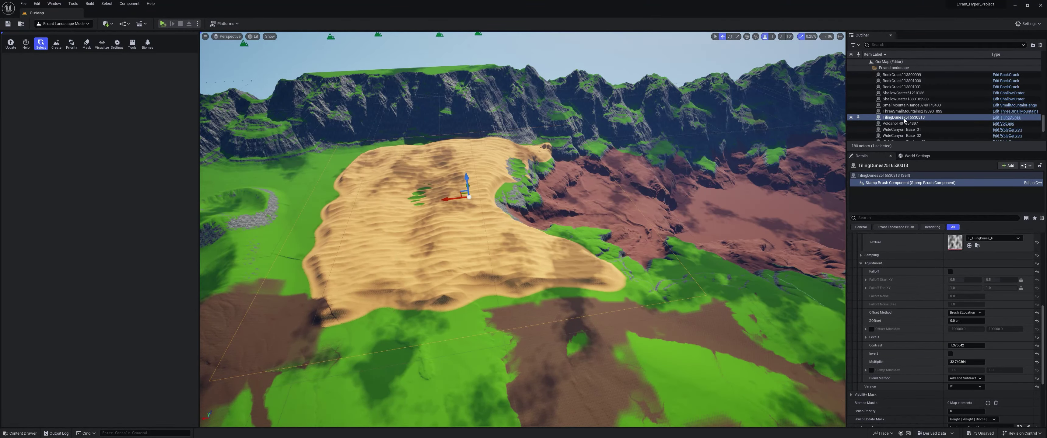
Lower the Sand weightmap's Contrast to about 1.12 to close the green gaps in the dunes
right_click_drag(441, 246, 802, 246)
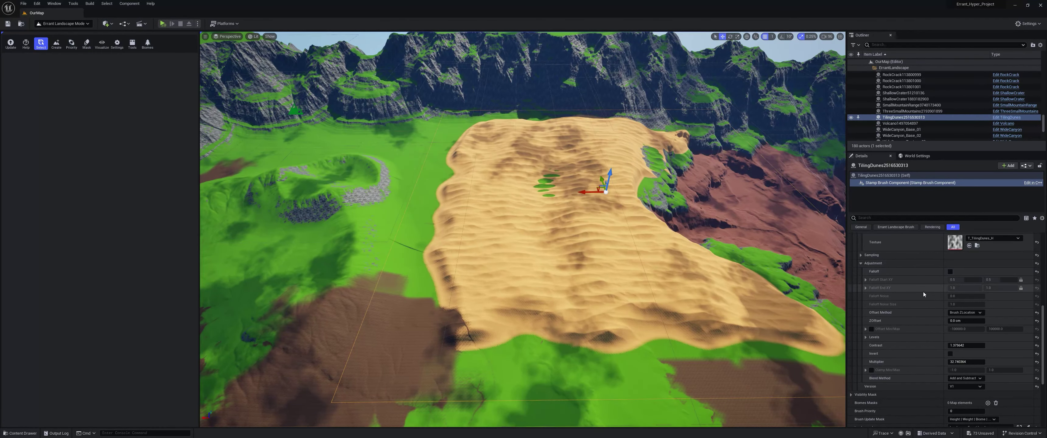
left_click_drag(966, 345, 955, 346)
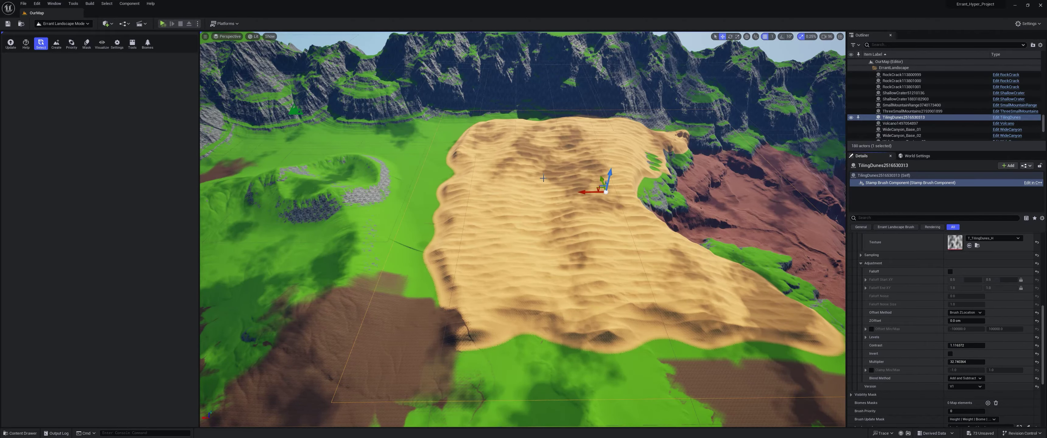
mouse_move(646, 269)
right_mouse_down()
mouse_move(712, 244)
mouse_move(732, 219)
mouse_move(740, 228)
mouse_move(744, 261)
mouse_move(723, 228)
mouse_move(728, 252)
mouse_move(720, 236)
mouse_move(649, 275)
right_mouse_up()
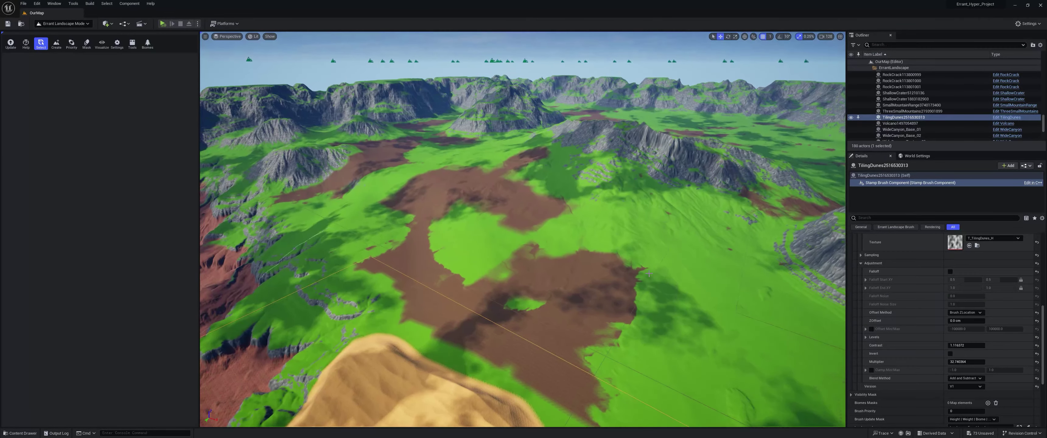
Switch to Errant Biomes mode and generate the biomes on the selected landscape area beside the red canyon
left_click(71, 26)
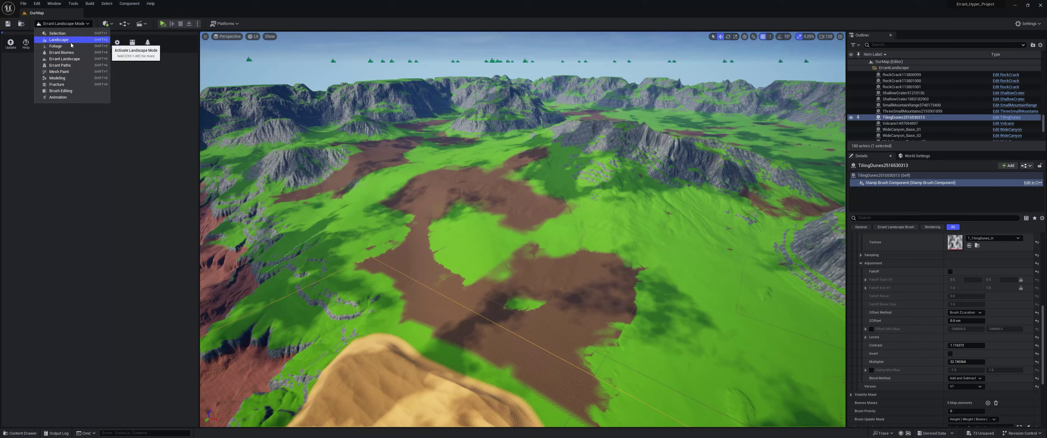
left_click(73, 53)
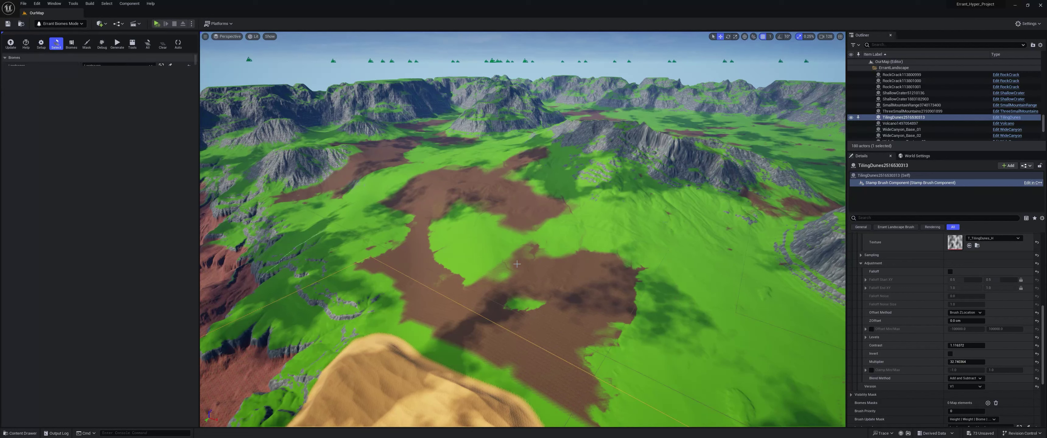
right_click_drag(517, 264, 483, 270)
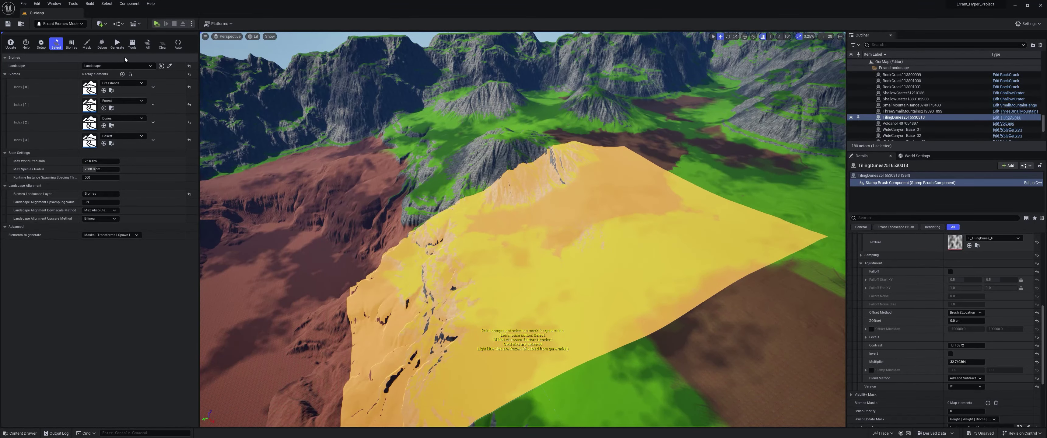
left_click(118, 43)
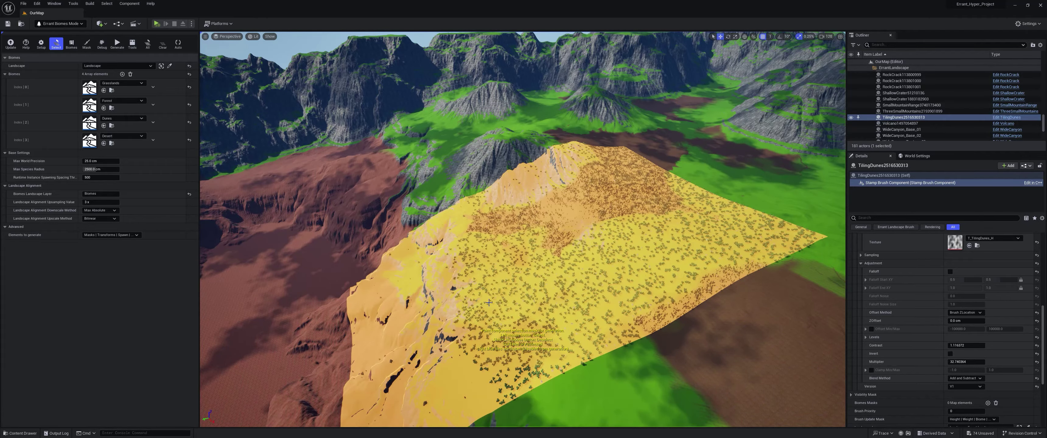
Examine the generated biome assets, display the painted biome areas and return to the biome setup
right_click_drag(439, 303, 534, 260)
key("w")
scroll(537, 281, "down", 1)
key("e")
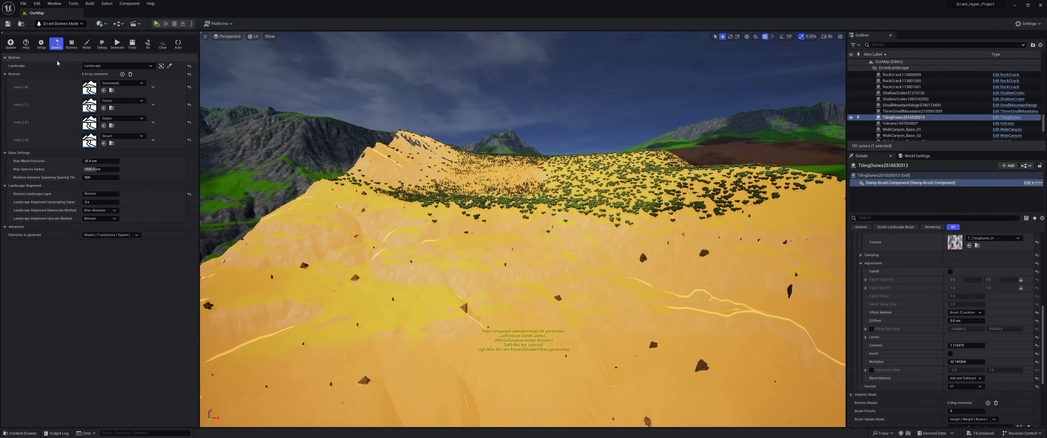
left_click(71, 48)
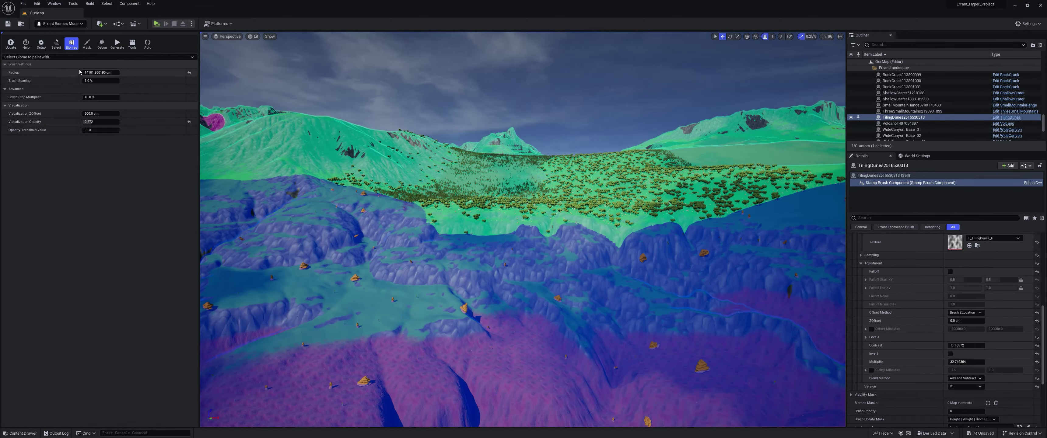
left_click(41, 44)
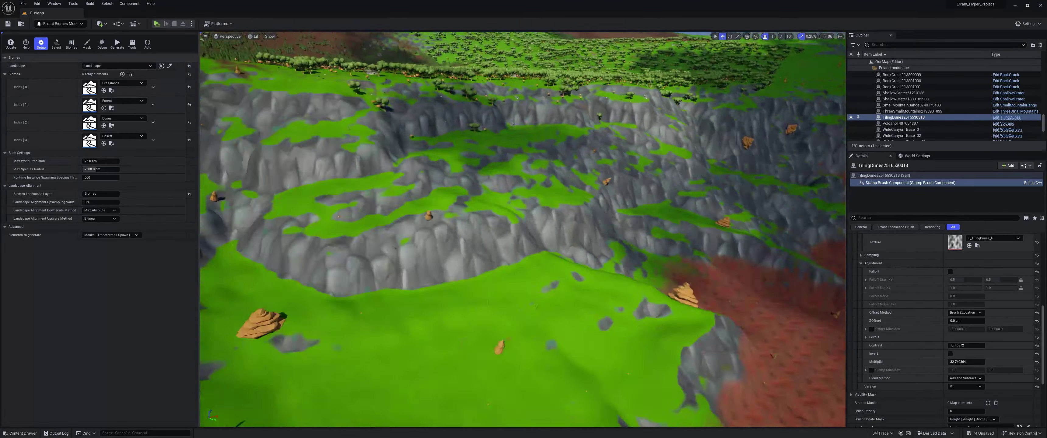
Examine the desert rocks and branches scattered on the grassy ledges beside the canyon cliffs
right_click_drag(523, 229, 397, 300)
scroll(522, 230, "down", 1)
scroll(528, 228, "down", 2)
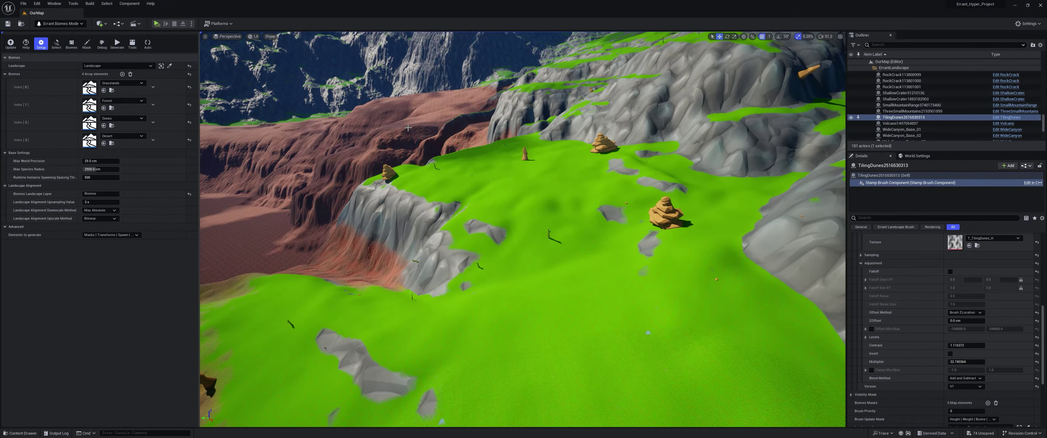
scroll(634, 230, "down", 1)
right_click_drag(659, 226, 575, 241)
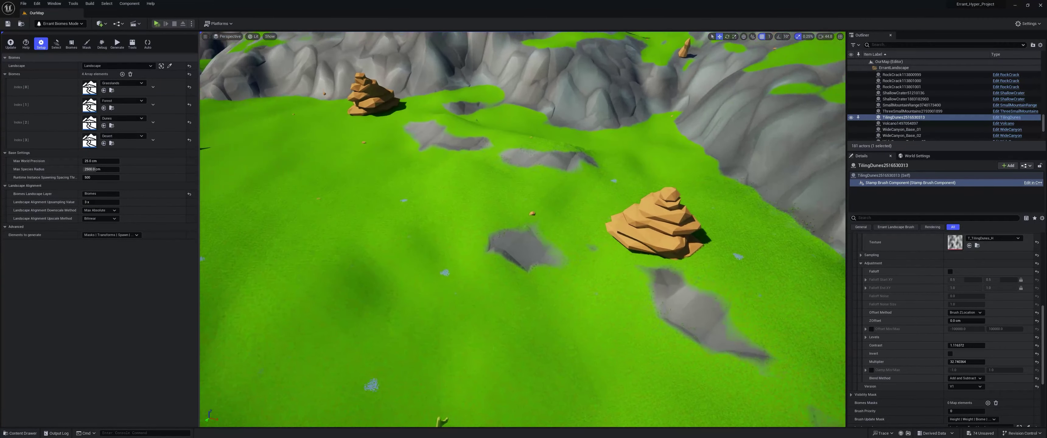
right_click_drag(575, 241, 683, 181)
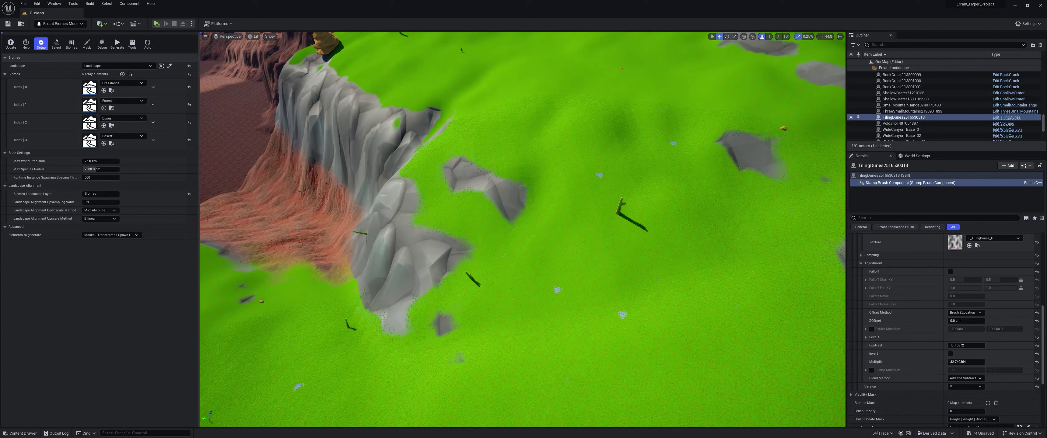
Examine the generated trees in the forested area and compare them with the sparse desert assets at the canyon edge
right_click_drag(523, 229, 651, 187)
right_click_drag(523, 229, 598, 236)
scroll(522, 230, "up", 1)
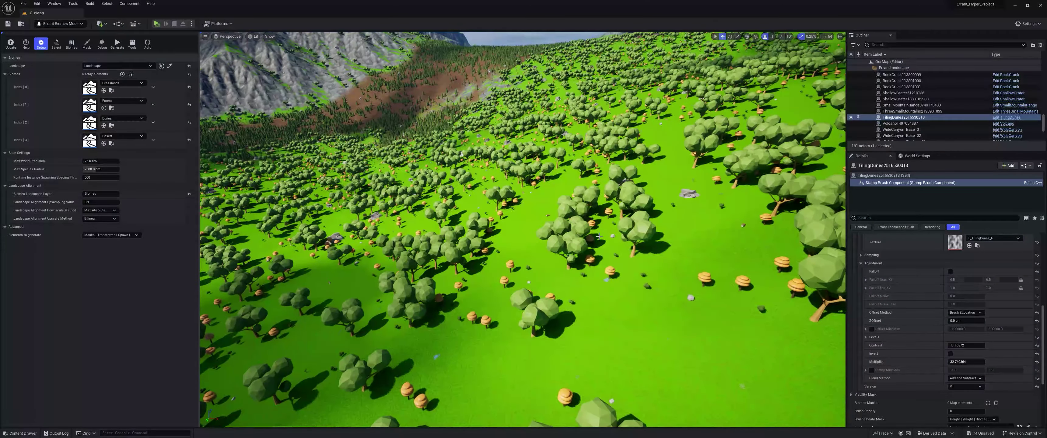
right_click_drag(521, 236, 508, 264)
key("a")
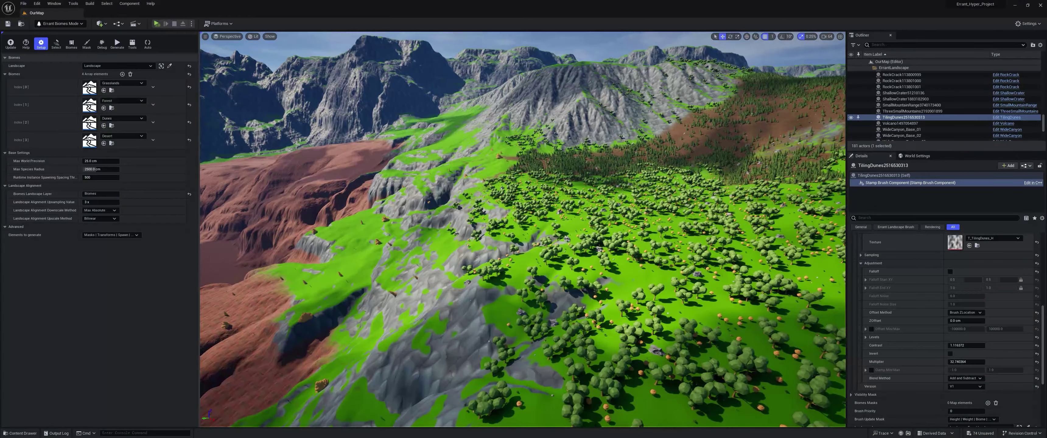
key("w")
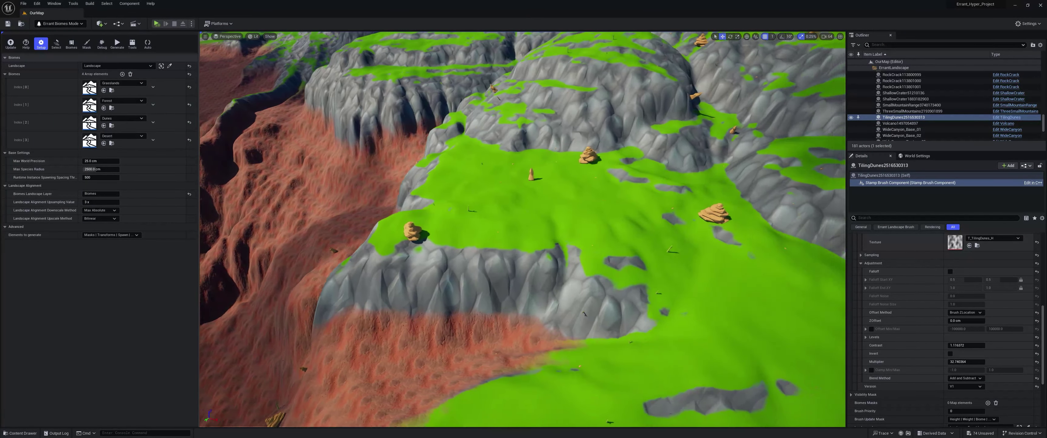
mouse_move(298, 171)
right_mouse_down()
mouse_move(344, 174)
mouse_move(304, 177)
right_mouse_up()
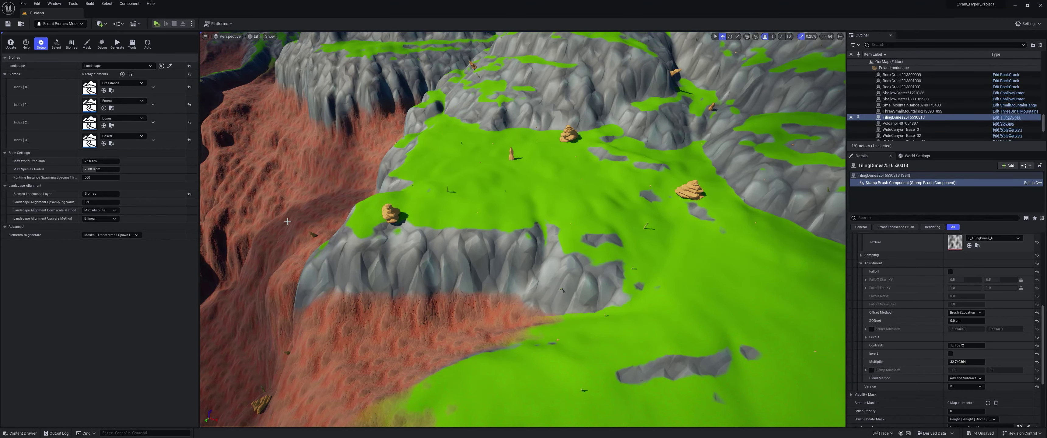
Open the Desert biome, its Desert_Subbiome and the Desert_Rocks species, and review the species' asset groups and growth settings
double_click(88, 141)
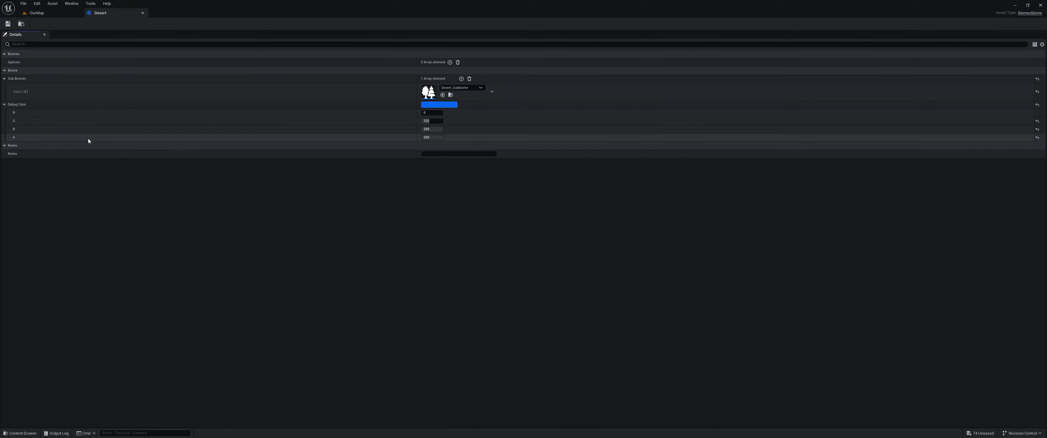
double_click(435, 92)
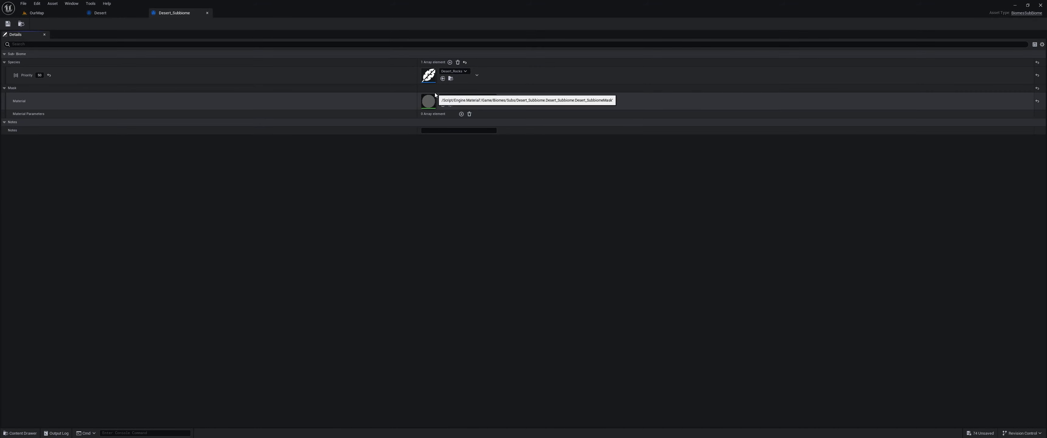
double_click(433, 74)
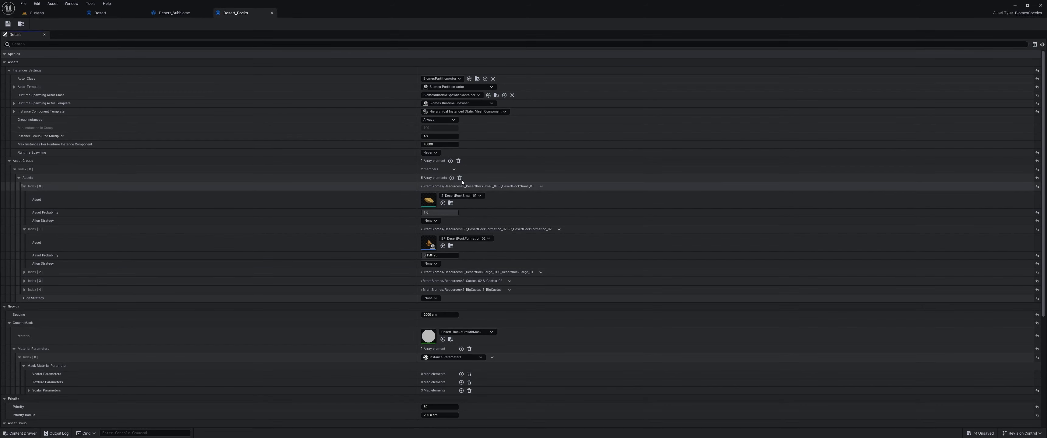
scroll(397, 280, "down", 3)
scroll(396, 278, "up", 3)
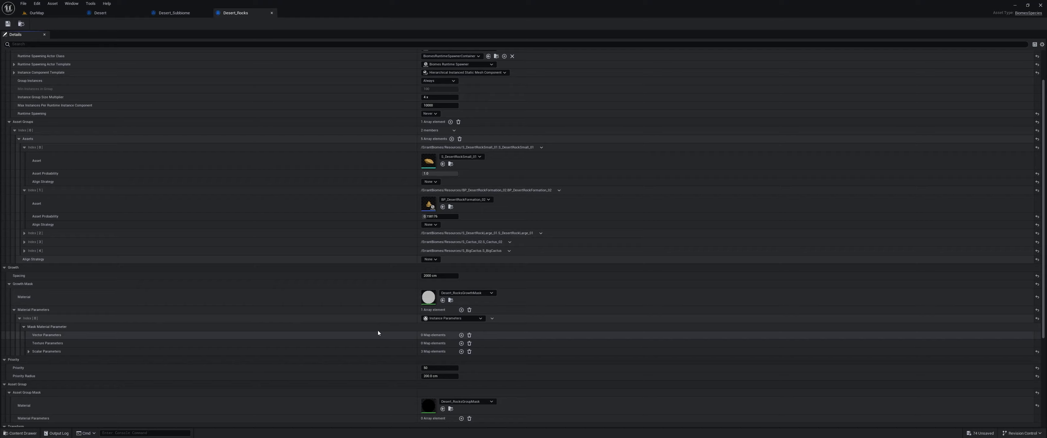
Review Desert_Subbiome and the Desert biome, and expand the remaining rock and cactus asset entries of the Desert_Rocks species
left_click(174, 13)
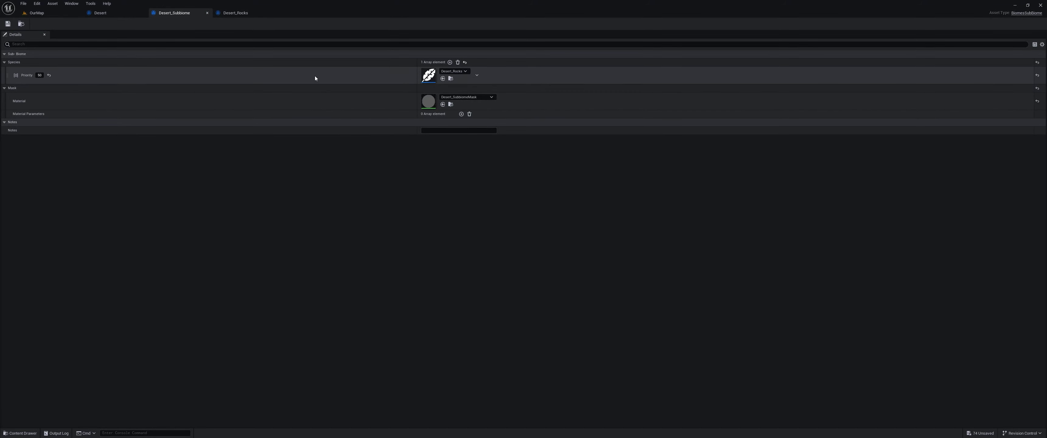
left_click(101, 13)
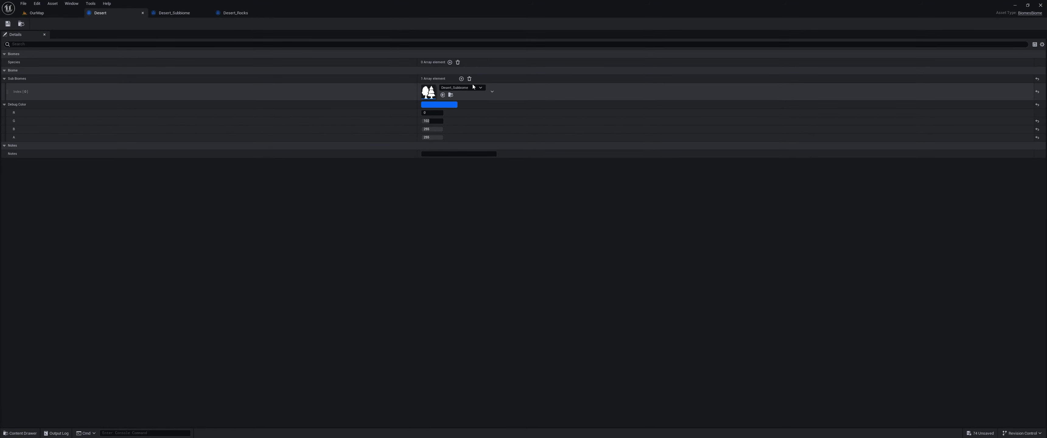
left_click(239, 13)
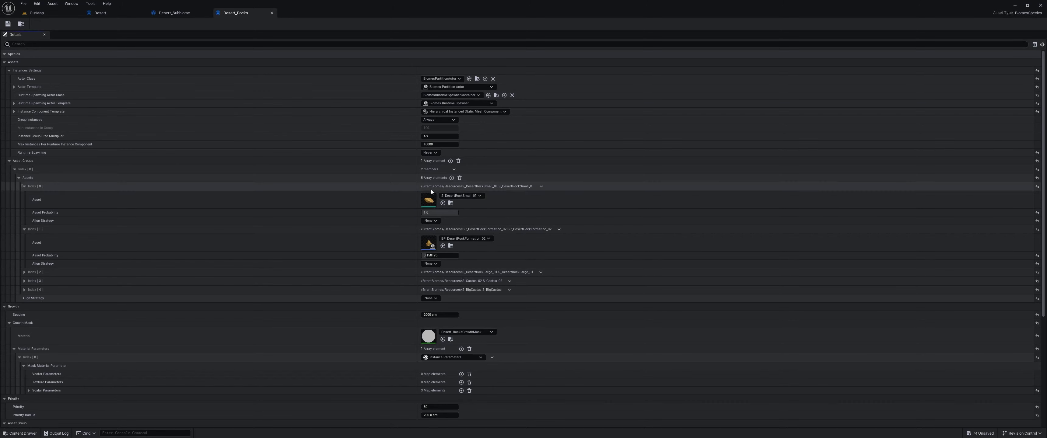
left_click(25, 289)
left_click(25, 282)
left_click(24, 272)
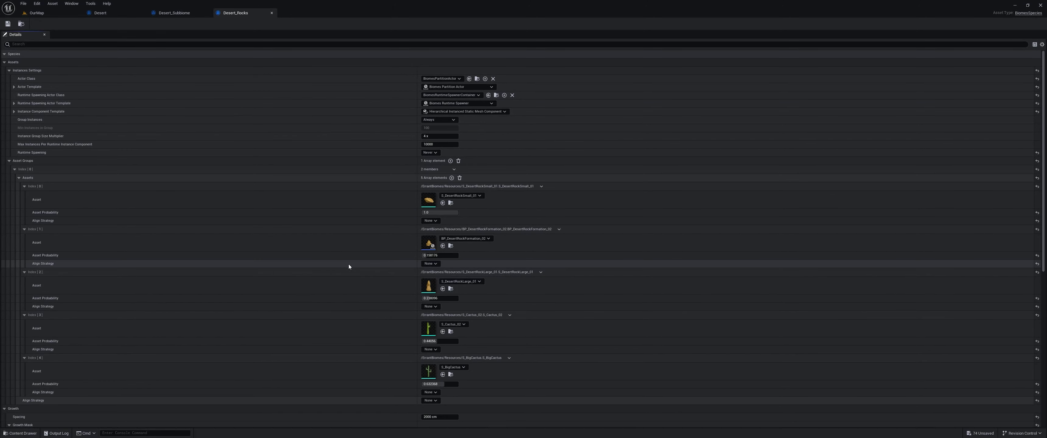
Search for "desert" among the replacement meshes for the first Desert_Rocks asset and browse the matching models
left_click(480, 196)
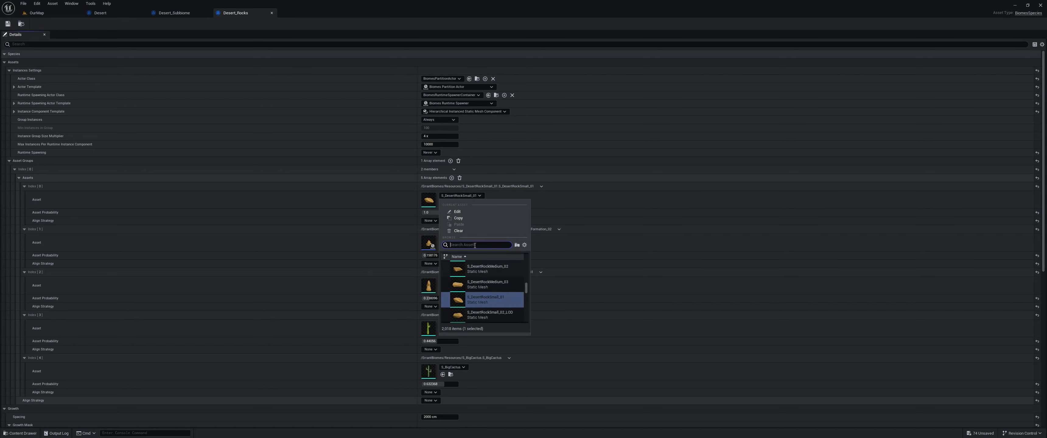
type("desert")
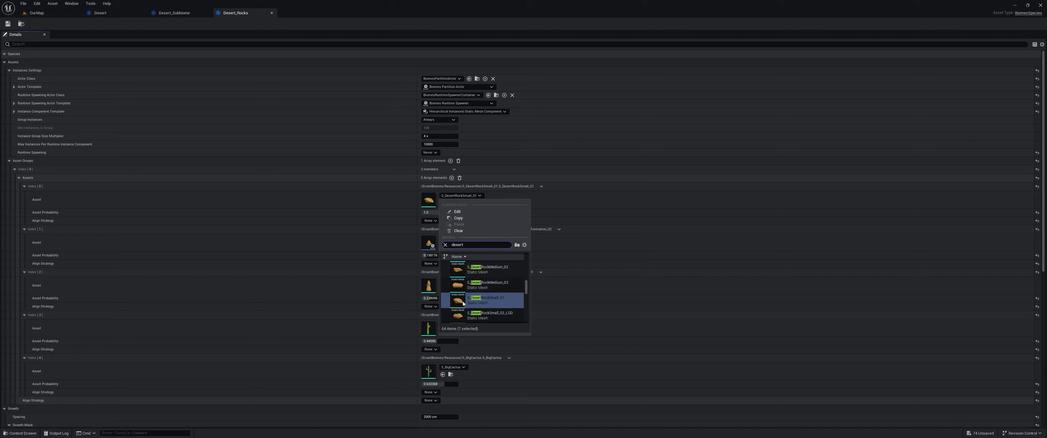
scroll(467, 292, "down", 3)
scroll(470, 278, "down", 1)
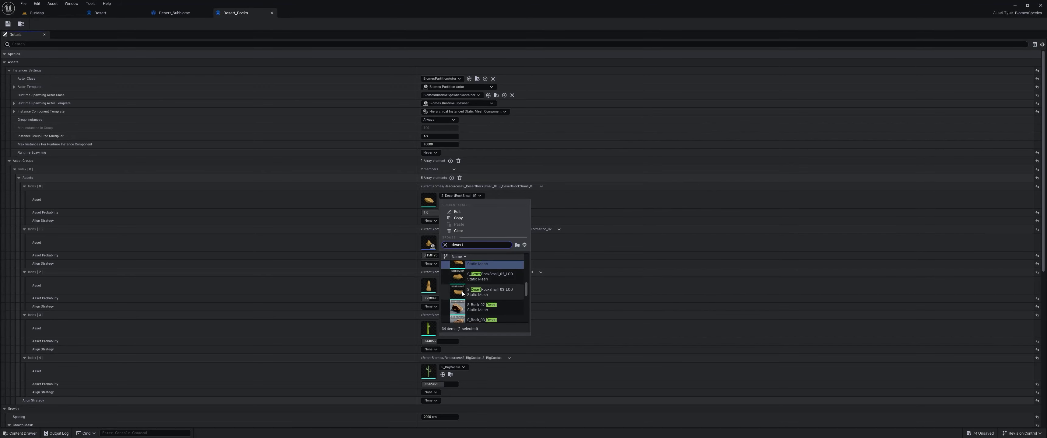
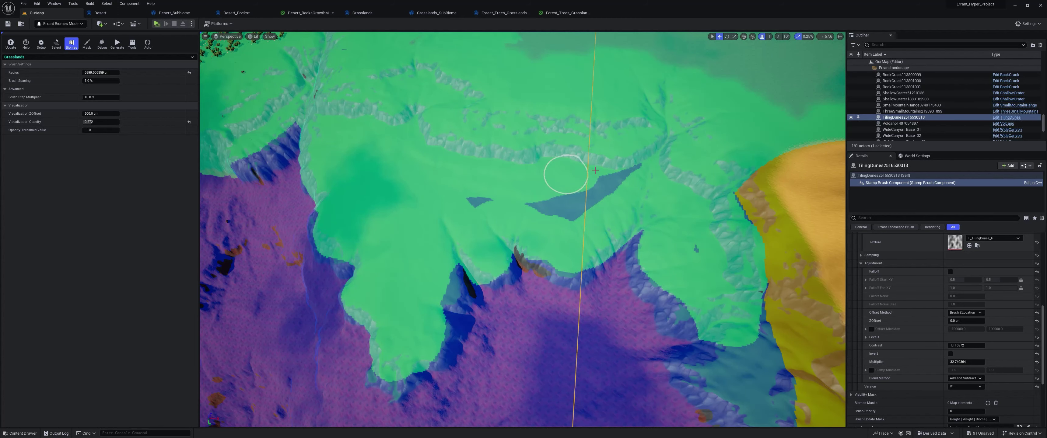
Paint the Grasslands biome over the uncovered patches on the plateau above the canyon cliffs
right_click_drag(445, 191, 532, 192)
mouse_move(532, 192)
left_mouse_down()
mouse_move(535, 141)
mouse_move(589, 160)
mouse_move(591, 181)
mouse_move(619, 174)
mouse_move(543, 130)
left_mouse_up()
mouse_move(499, 109)
left_mouse_down()
mouse_move(460, 87)
mouse_move(610, 174)
left_mouse_up()
right_click_drag(677, 240, 686, 234)
mouse_move(685, 234)
left_mouse_down()
mouse_move(680, 268)
mouse_move(687, 171)
mouse_move(727, 127)
mouse_move(774, 135)
mouse_move(713, 234)
mouse_move(745, 141)
mouse_move(675, 211)
mouse_move(450, 128)
mouse_move(481, 131)
left_mouse_up()
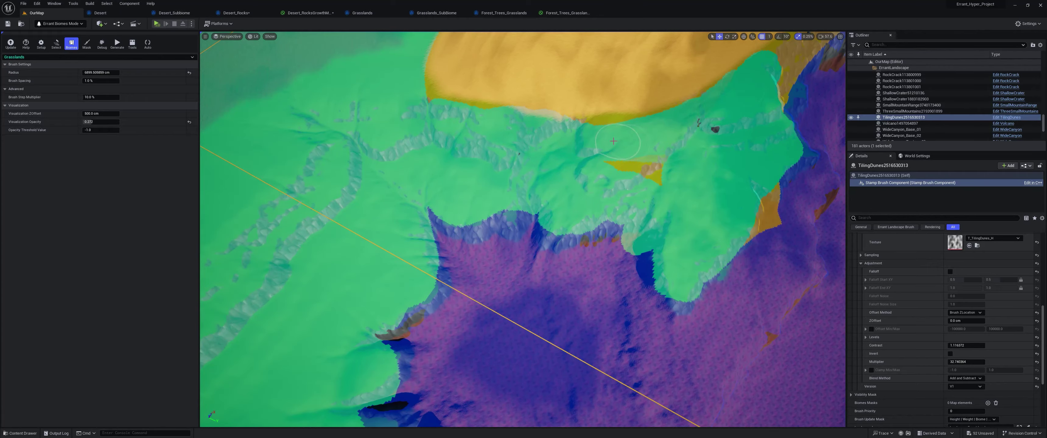
right_click_drag(623, 179, 609, 234)
scroll(609, 220, "up", 1)
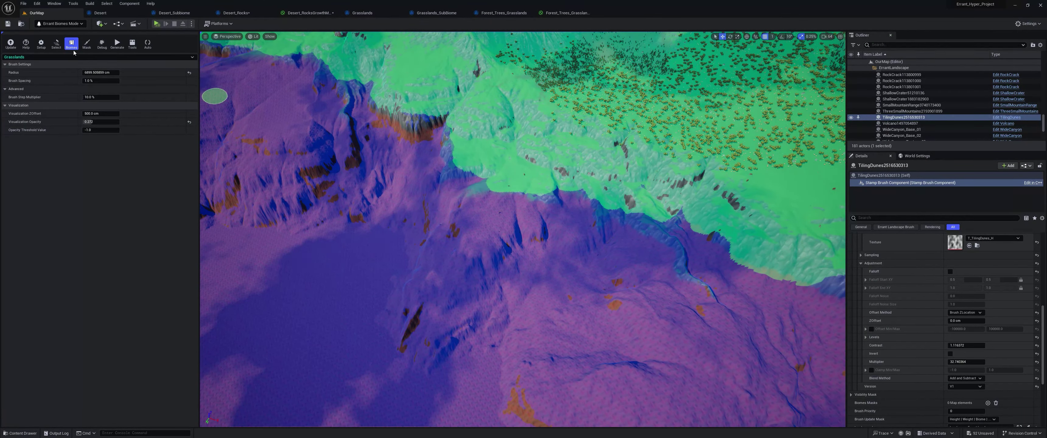
Generate the biome assets from the biome setup and examine the grassland trees and conifer forest on the landscape
left_click(42, 46)
left_click(117, 45)
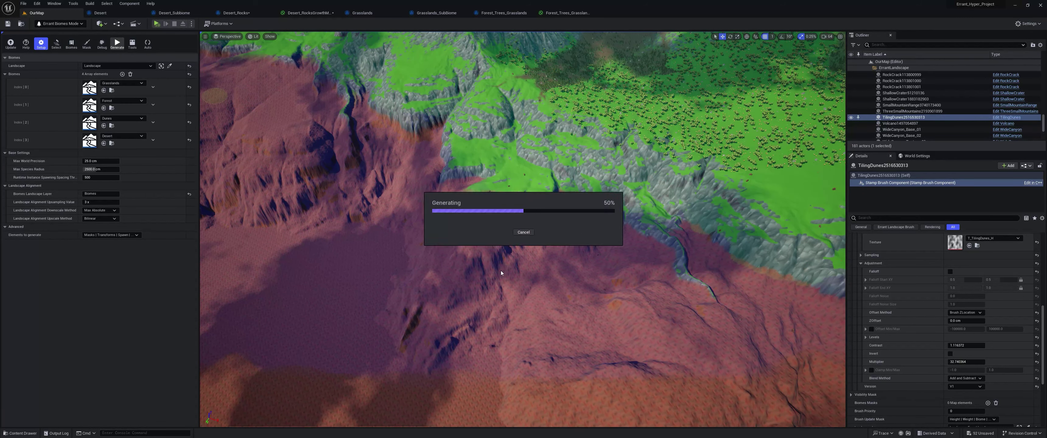
right_click_drag(522, 240, 534, 265)
mouse_move(383, 168)
right_mouse_down()
mouse_move(399, 167)
mouse_move(390, 187)
mouse_move(393, 167)
mouse_move(397, 175)
right_mouse_up()
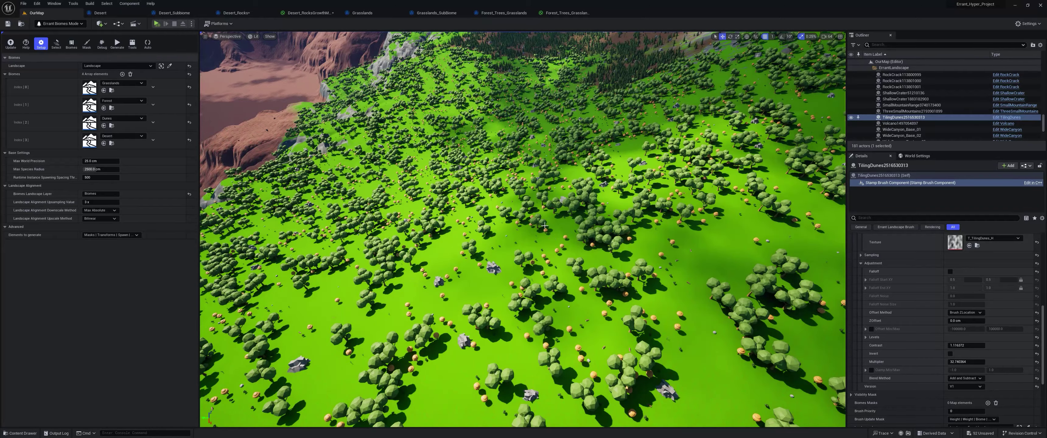
mouse_move(502, 249)
right_mouse_down()
mouse_move(484, 212)
mouse_move(494, 238)
right_mouse_up()
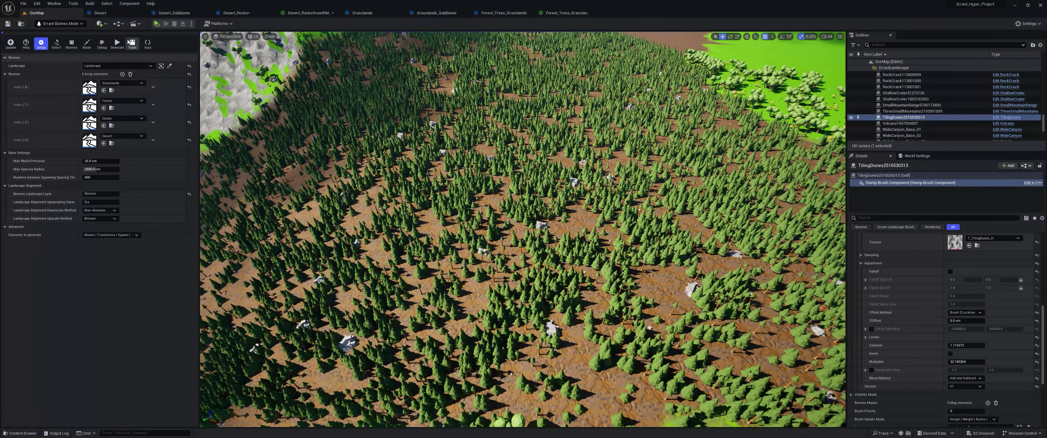
Display the painted biome areas, examine the Forest patch and the wooded hillside, and return to the biome setup
left_click(71, 45)
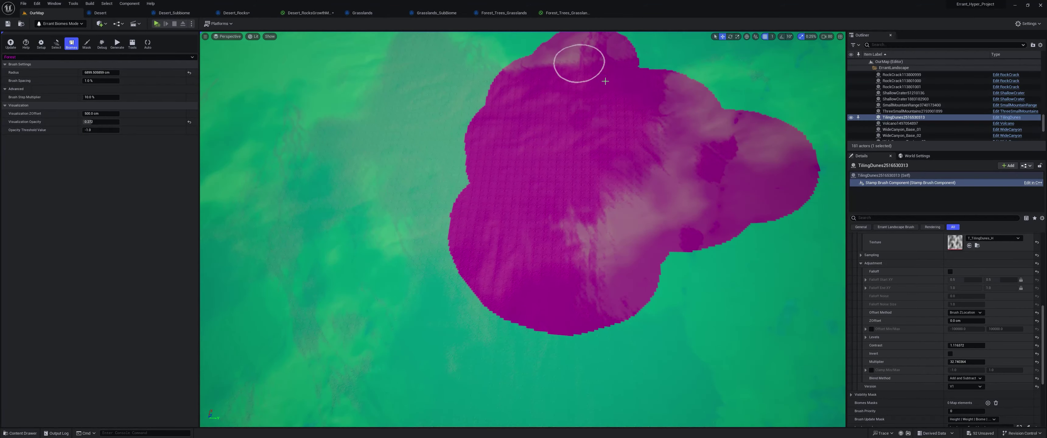
scroll(561, 240, "up", 5)
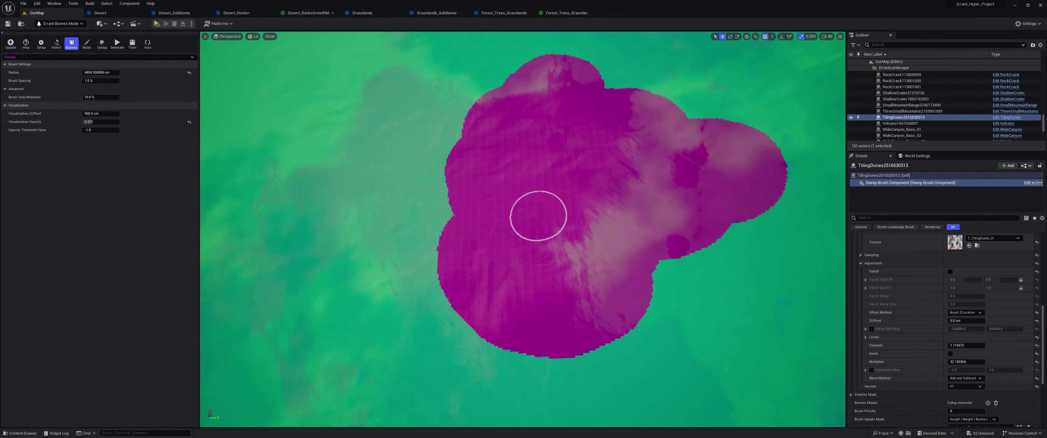
middle_click_drag(535, 283, 536, 283)
mouse_move(461, 269)
middle_mouse_down()
mouse_move(509, 259)
mouse_move(509, 155)
middle_mouse_up()
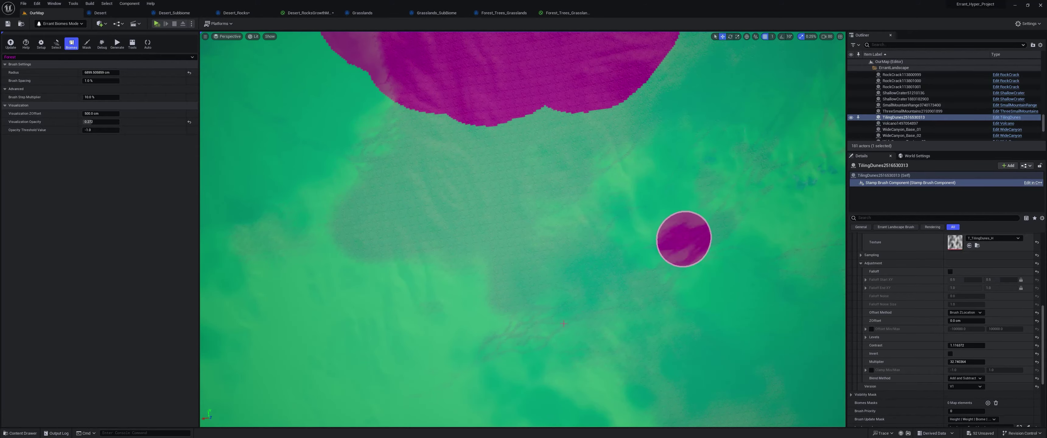
right_click_drag(408, 365, 408, 244)
mouse_move(568, 203)
right_mouse_down()
mouse_move(568, 262)
mouse_move(496, 285)
mouse_move(599, 268)
mouse_move(575, 257)
mouse_move(579, 267)
mouse_move(442, 346)
mouse_move(421, 347)
mouse_move(428, 339)
mouse_move(380, 354)
mouse_move(409, 350)
mouse_move(440, 386)
mouse_move(381, 316)
mouse_move(409, 341)
right_mouse_up()
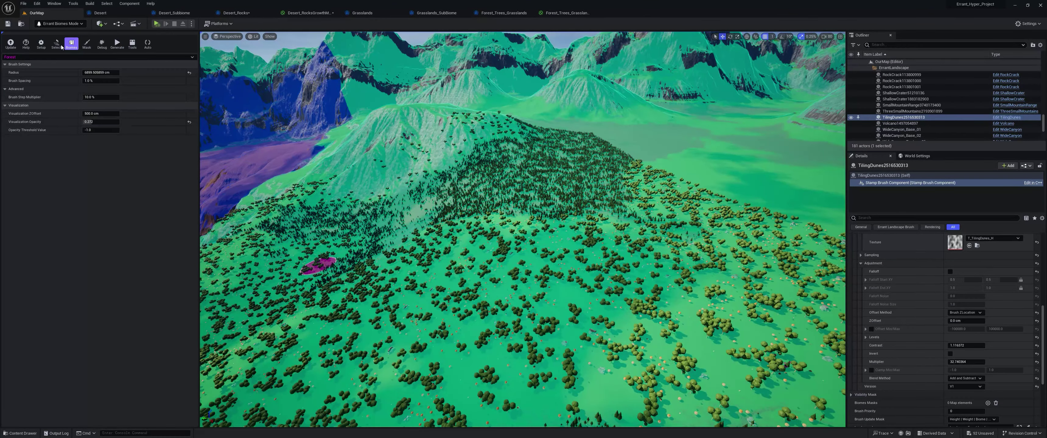
left_click(41, 43)
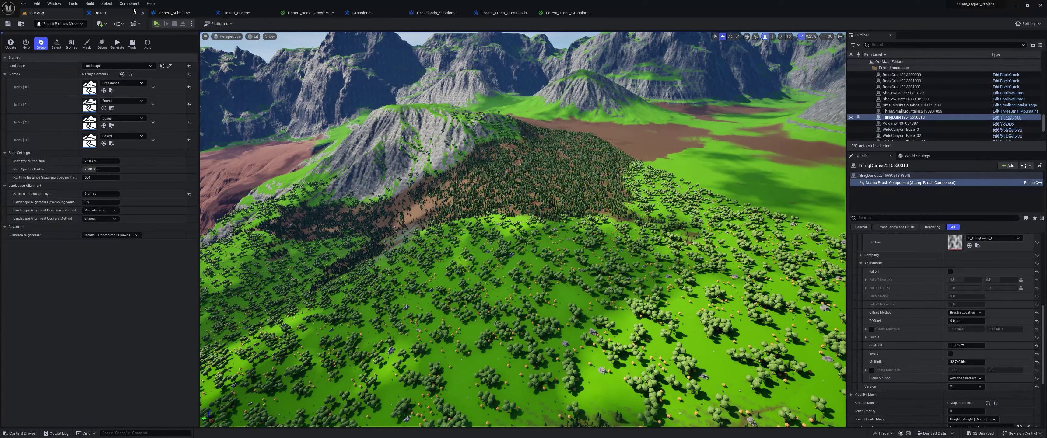
Close the open Desert, Desert_Subbiome, Desert_Rocks and Desert_Rocks growth mask assets
left_click(142, 13)
left_click(142, 13)
left_click(142, 13)
left_click(142, 13)
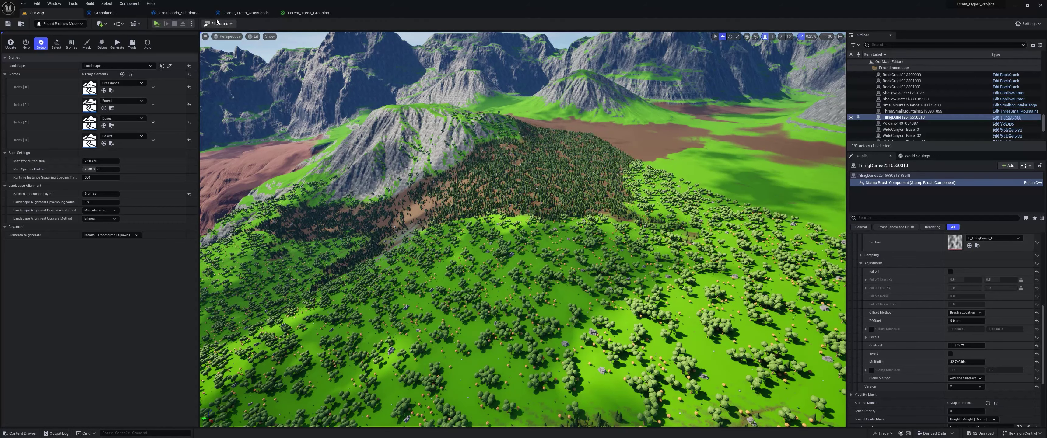
Review the Forest_Trees_Grasslands species and expand its dead tree and last large conifer asset entries
left_click(252, 13)
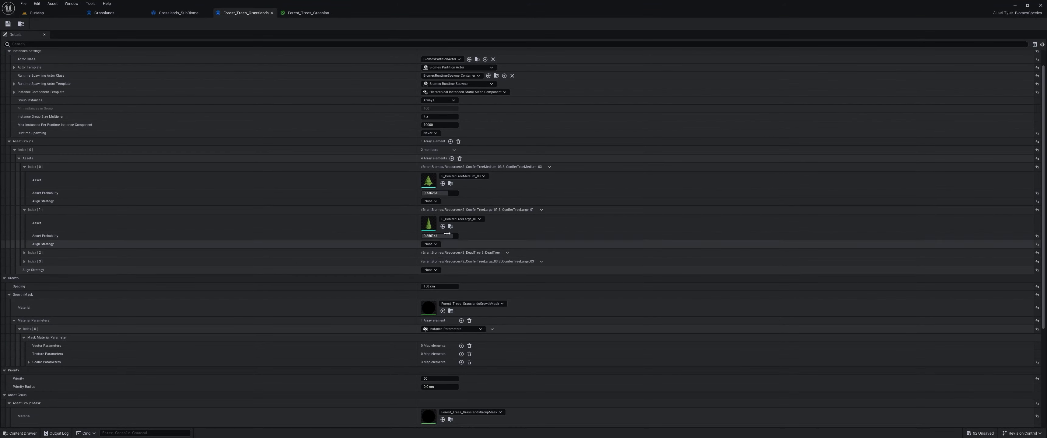
left_click(25, 261)
left_click(25, 253)
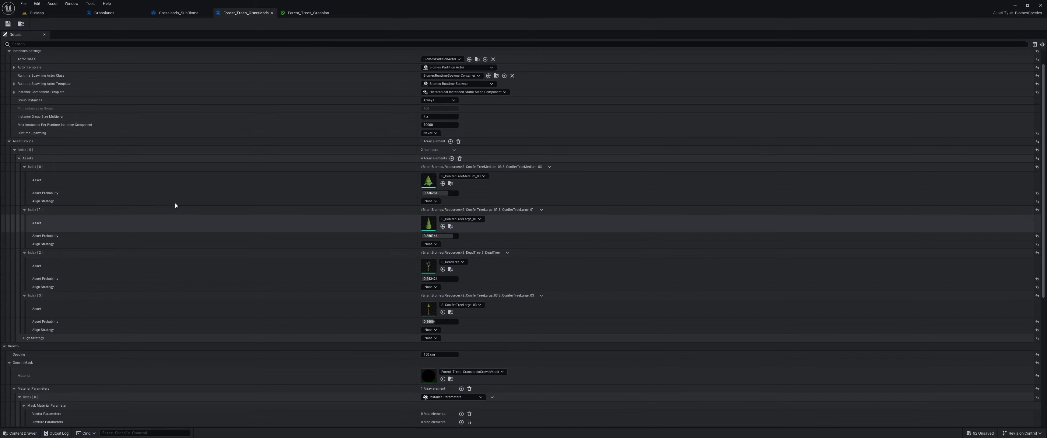
Open the Grassland_Trees and Grasslands_Rocks species from the Grasslands sub-biome and check the mesh choices for the first rock asset
left_click(194, 16)
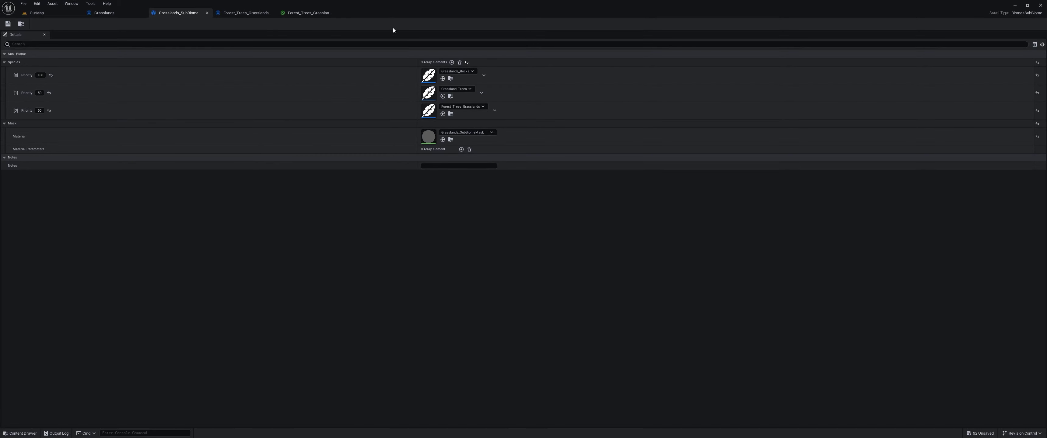
left_click(336, 13)
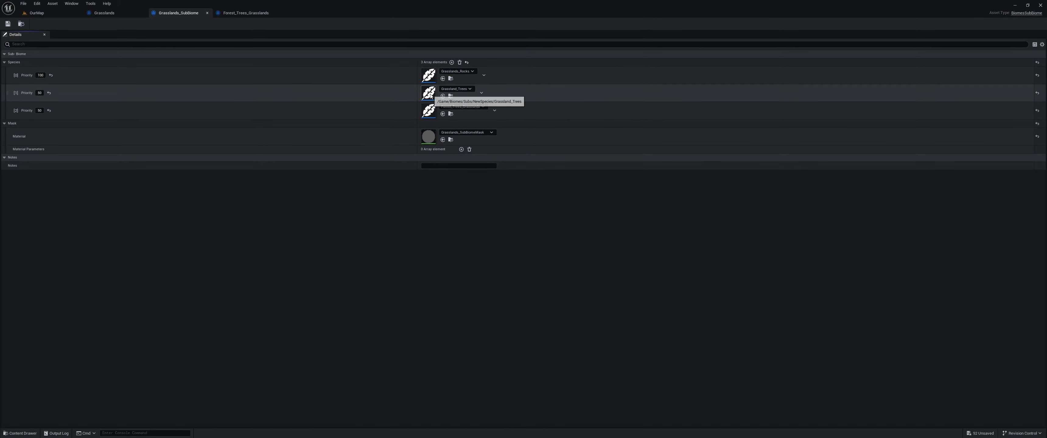
double_click(429, 93)
left_click(192, 13)
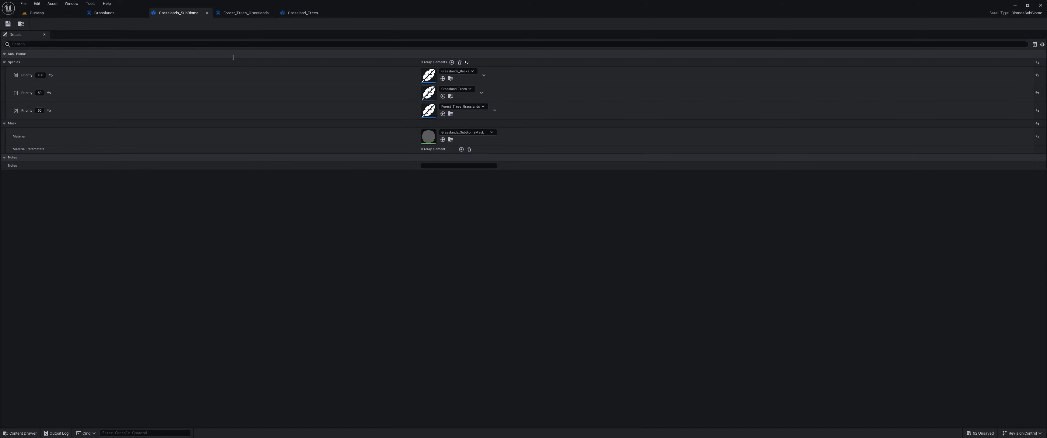
double_click(430, 76)
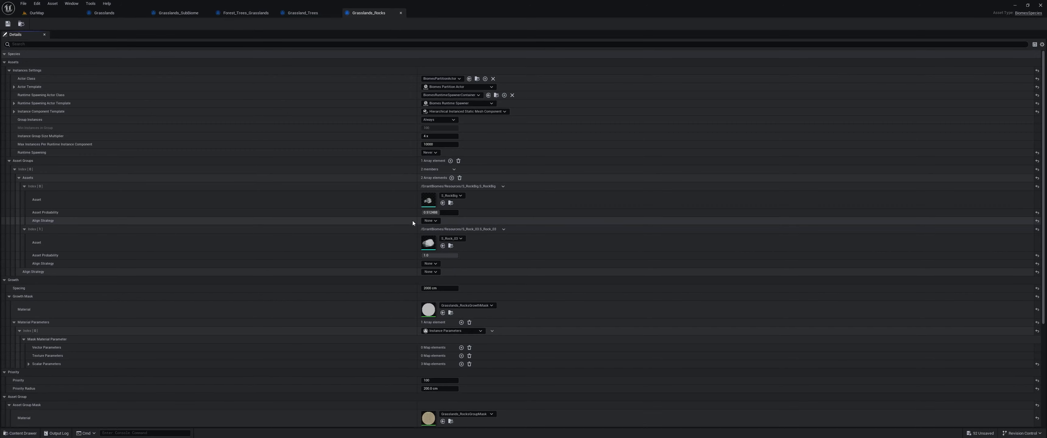
left_click(460, 195)
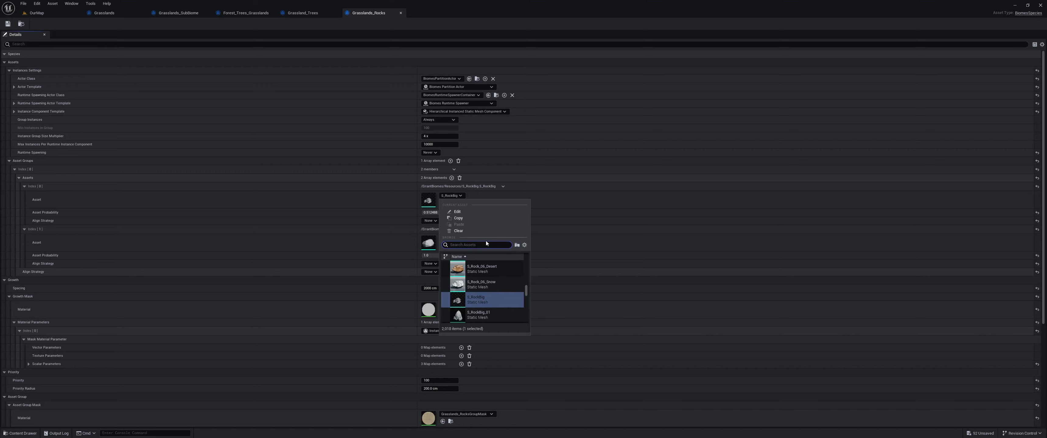
left_click(389, 205)
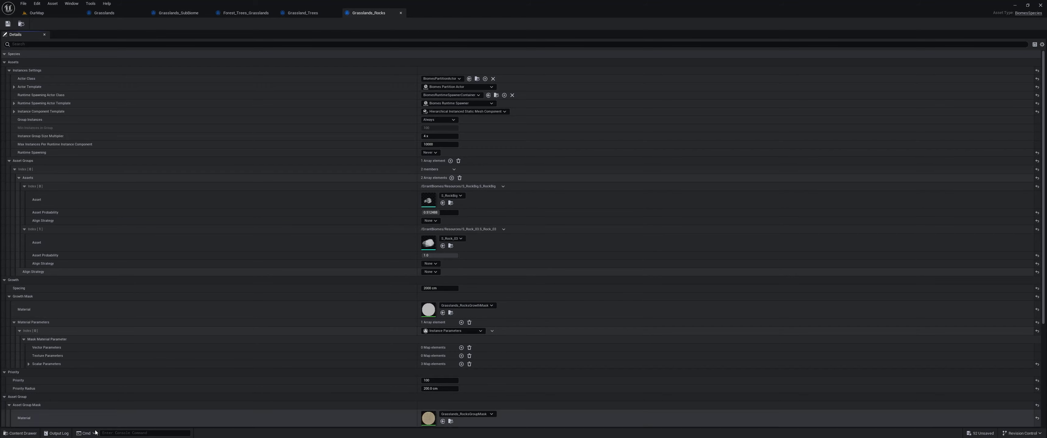
Browse the project's content folders from the Errant Biomes resources to the StylescapeHD folder and open it
left_click(19, 434)
scroll(79, 394, "down", 5)
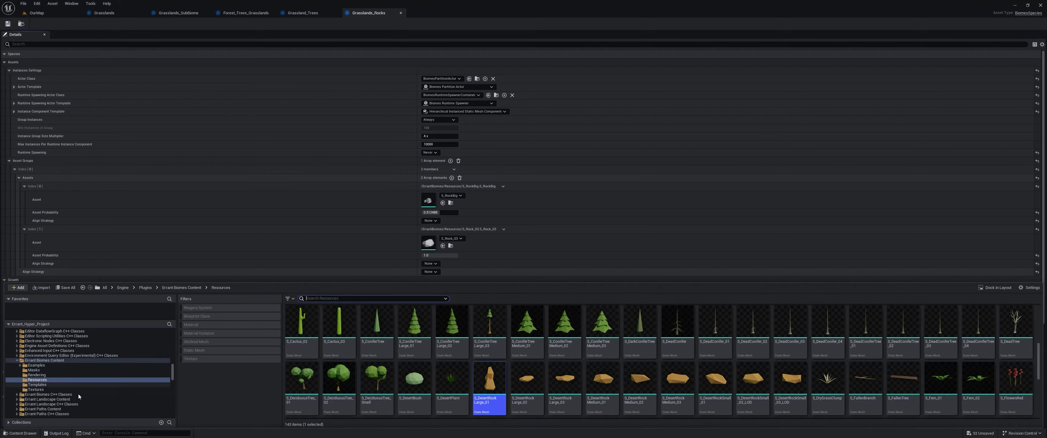
scroll(79, 393, "down", 10)
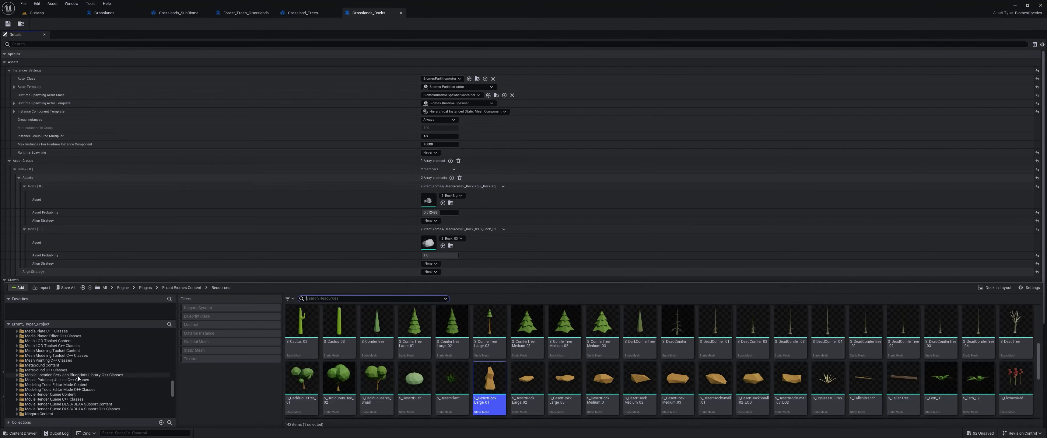
scroll(78, 377, "down", 6)
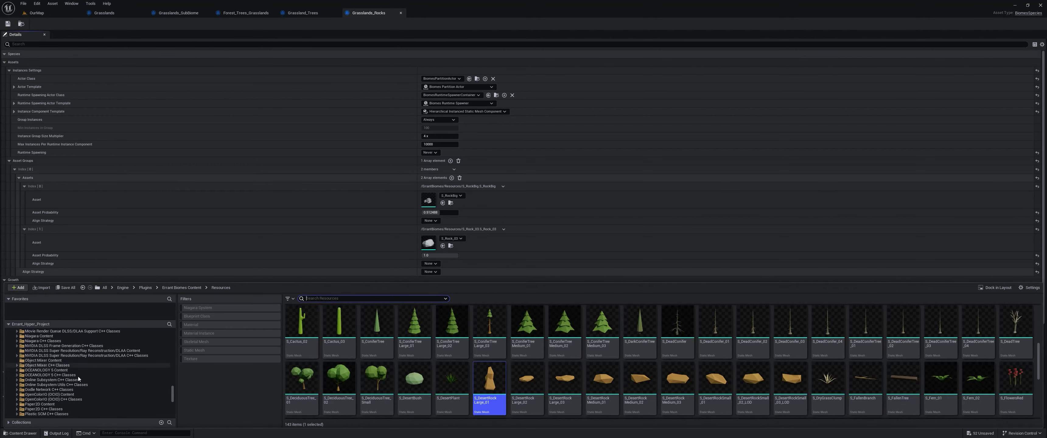
scroll(86, 375, "up", 8)
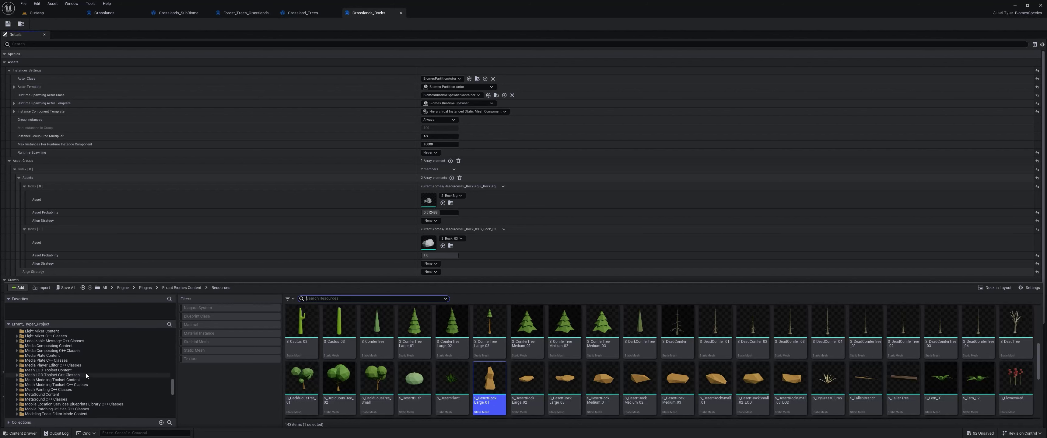
scroll(86, 373, "up", 8)
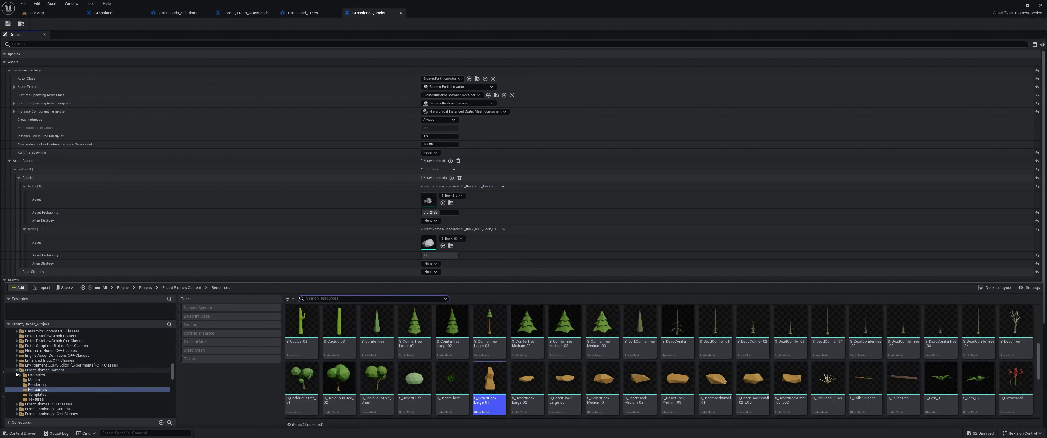
left_click(62, 370)
scroll(62, 366, "up", 10)
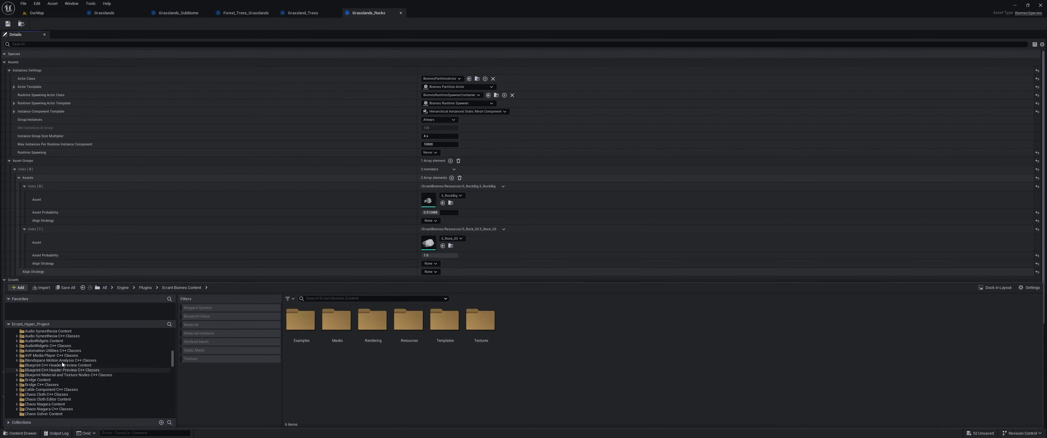
scroll(62, 362, "up", 3)
left_click(13, 405)
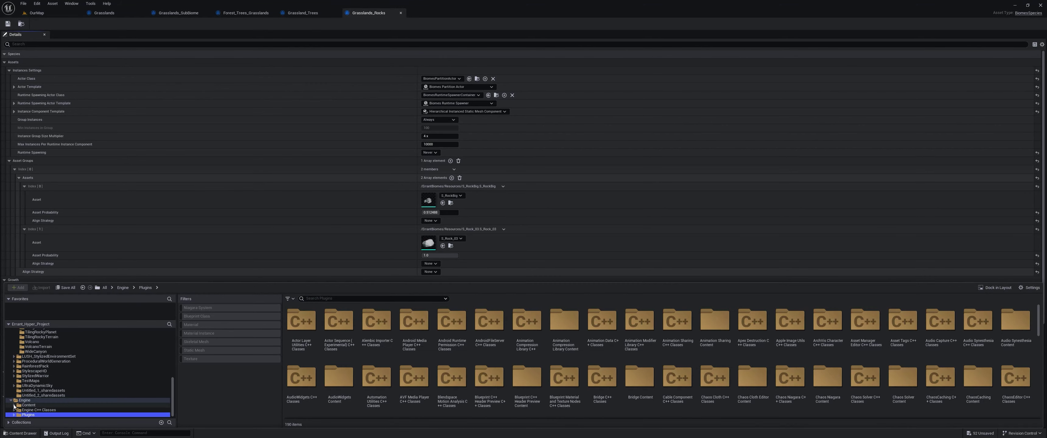
left_click(40, 371)
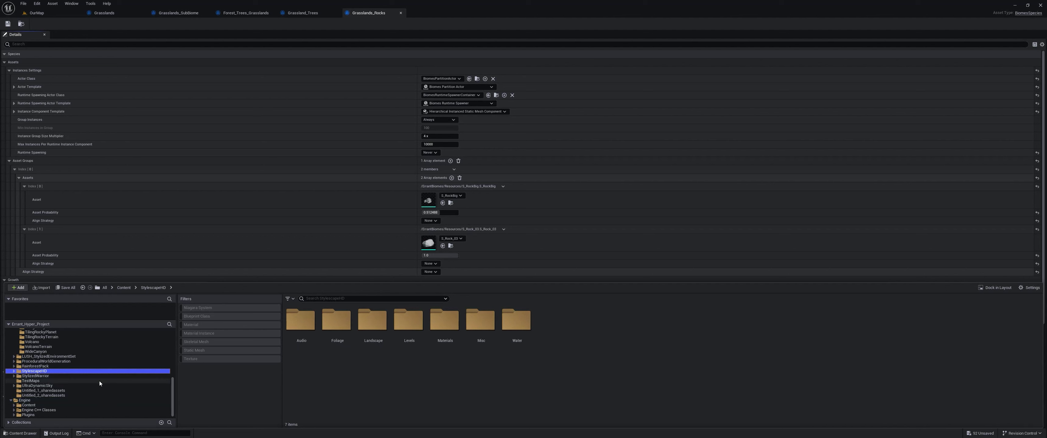
Browse the StylescapeHD foliage and LUSH_StylizedEnvironmentSet static meshes, and assign SM_Rock_01 as the second Grasslands_Rocks asset
double_click(338, 326)
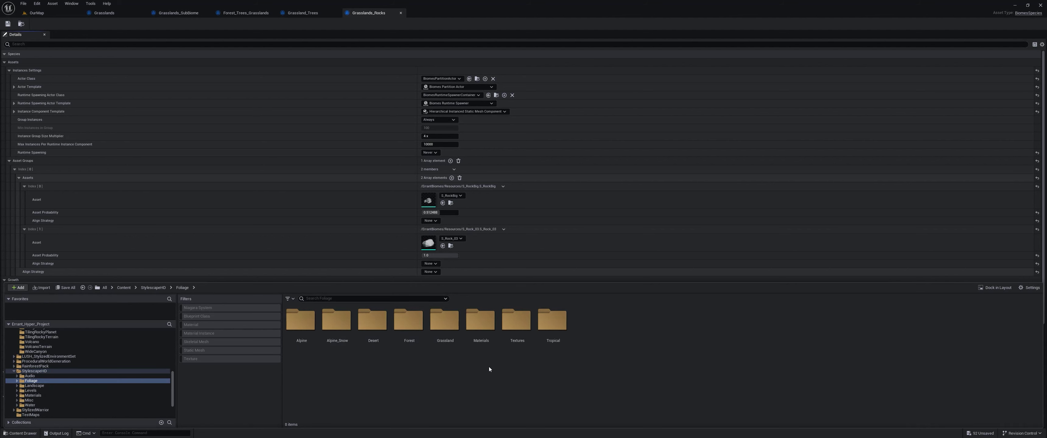
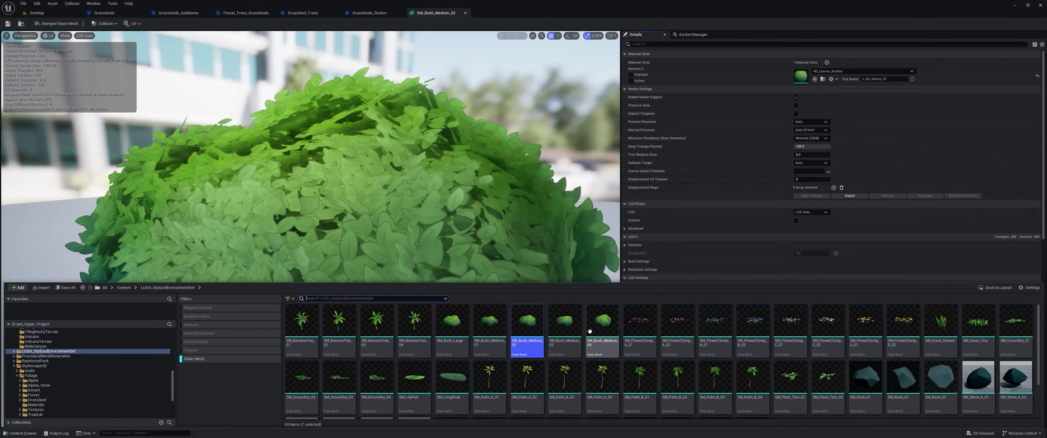
scroll(653, 358, "down", 1)
scroll(653, 358, "down", 2)
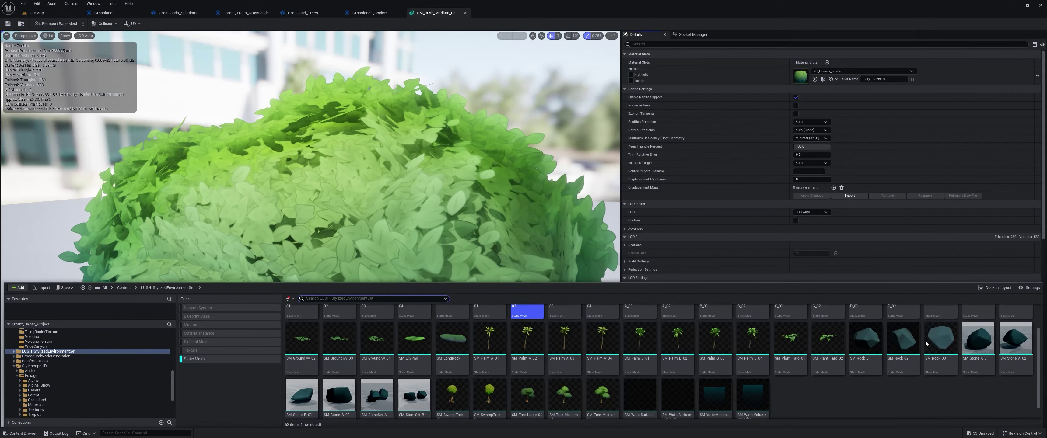
scroll(426, 347, "down", 1)
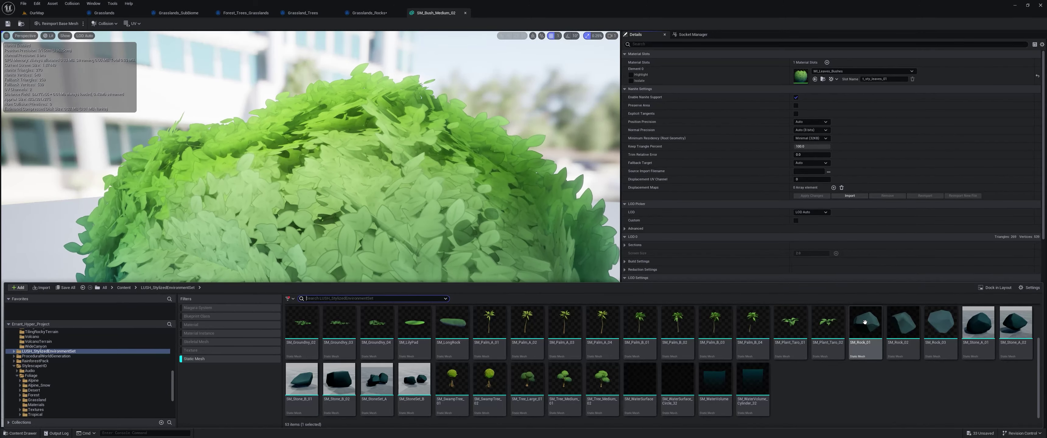
left_click(865, 325)
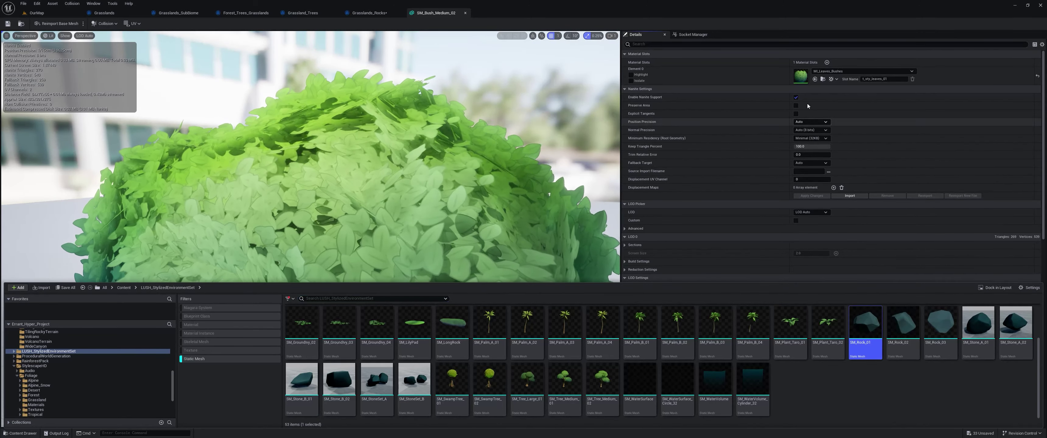
left_click(466, 12)
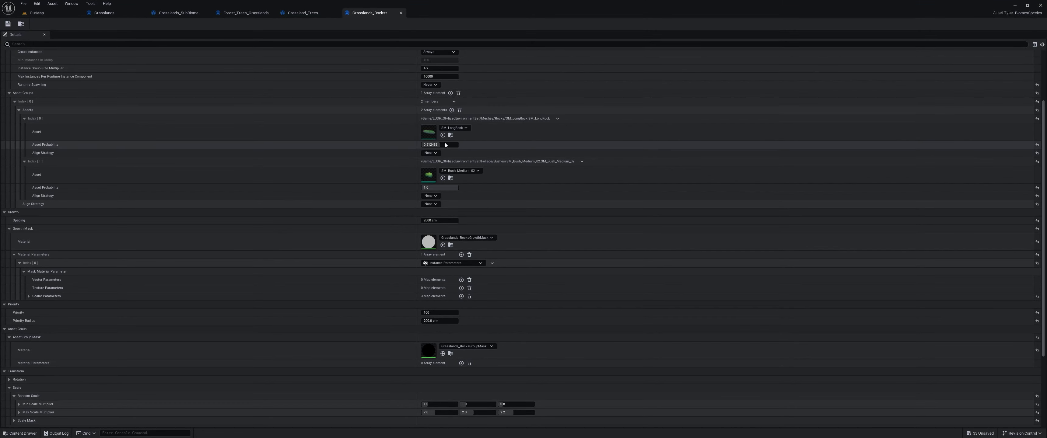
left_click(443, 177)
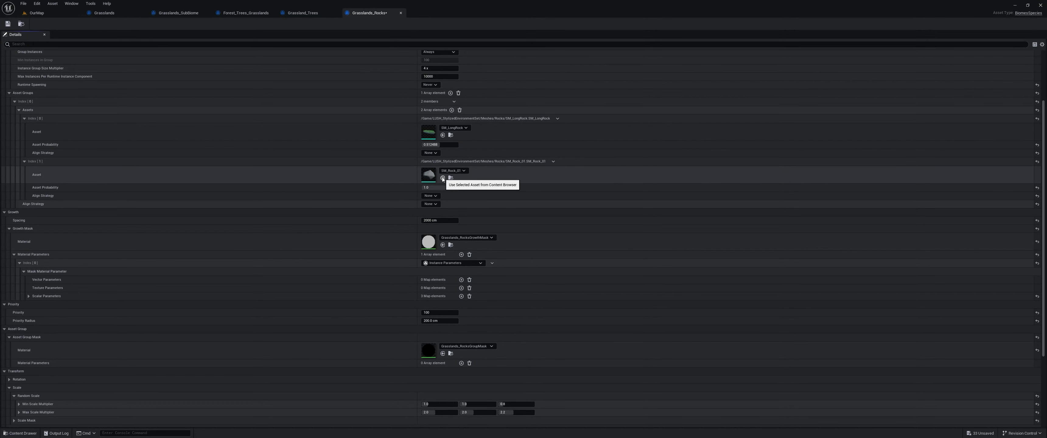
Open the SM_LongRock mesh from Grasslands_Rocks and disable normal map RVT blending in its material MI_LongRock_01
double_click(422, 133)
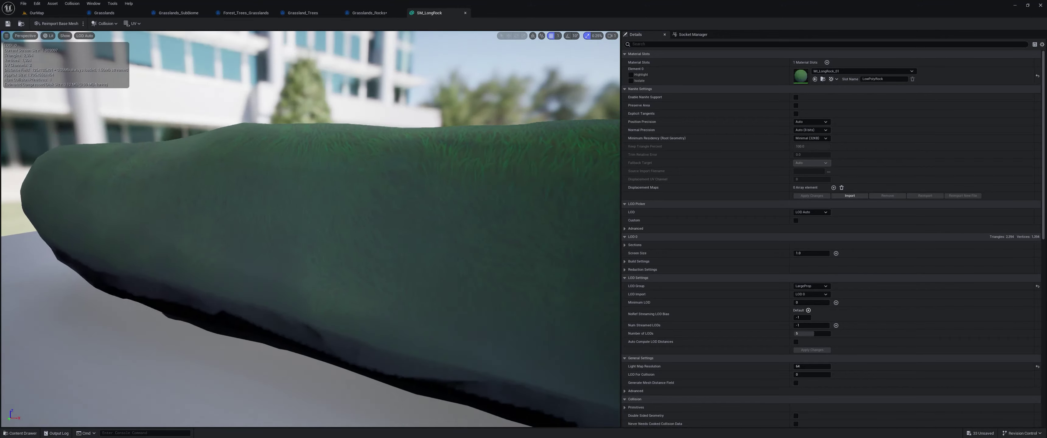
left_click_drag(366, 228, 277, 209)
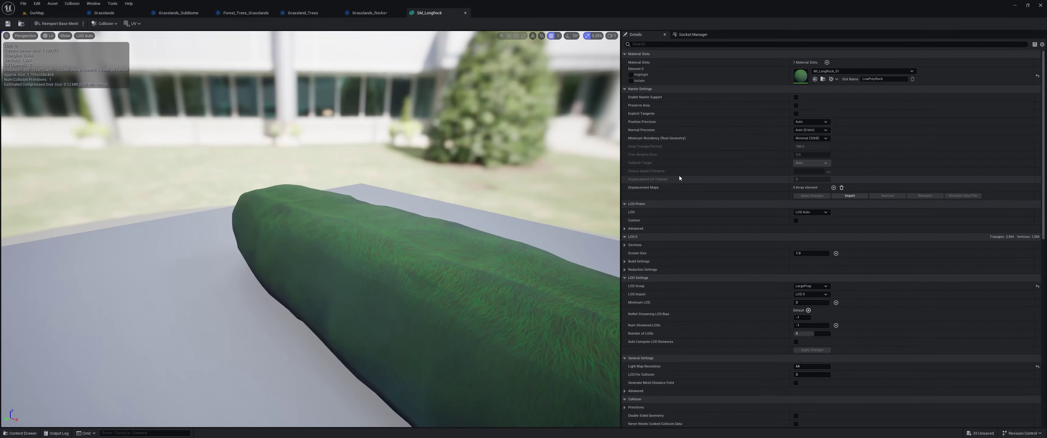
double_click(800, 76)
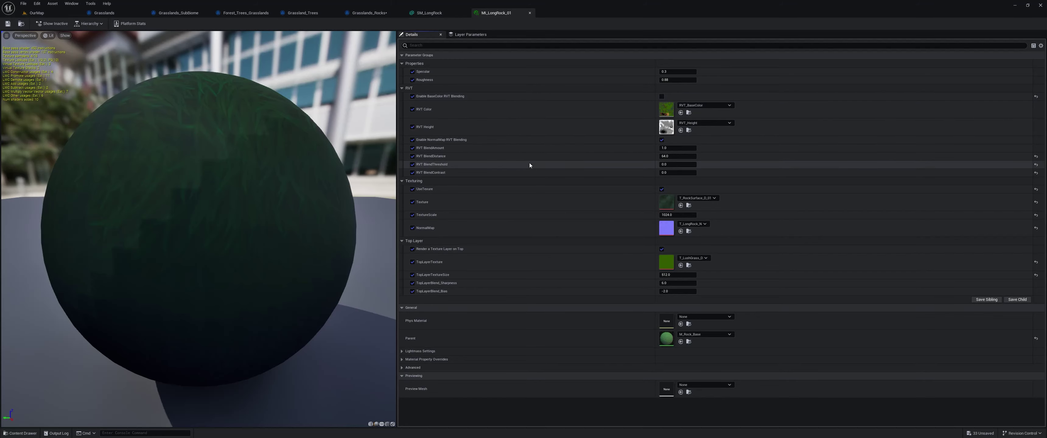
left_click(663, 140)
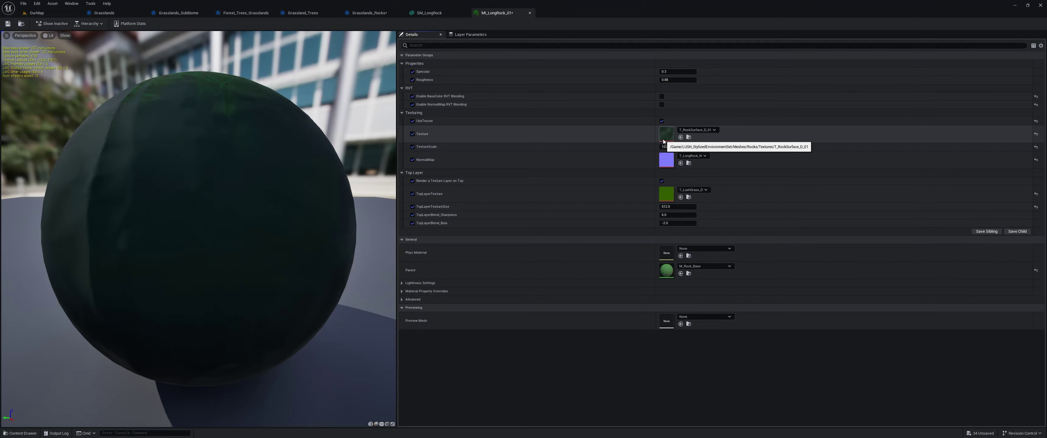
Inspect the MI_LongRock_01 preview with the top texture layer off and on, and save the material instance
left_click_drag(199, 244, 203, 200)
scroll(199, 227, "down", 10)
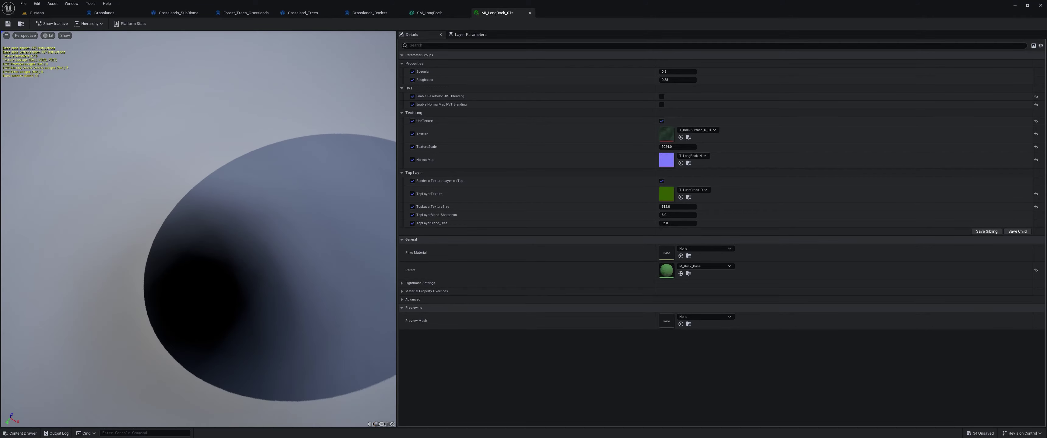
scroll(199, 228, "down", 5)
mouse_move(199, 227)
left_mouse_down()
mouse_move(191, 244)
mouse_move(199, 211)
mouse_move(283, 218)
mouse_move(274, 237)
mouse_move(187, 223)
left_mouse_up()
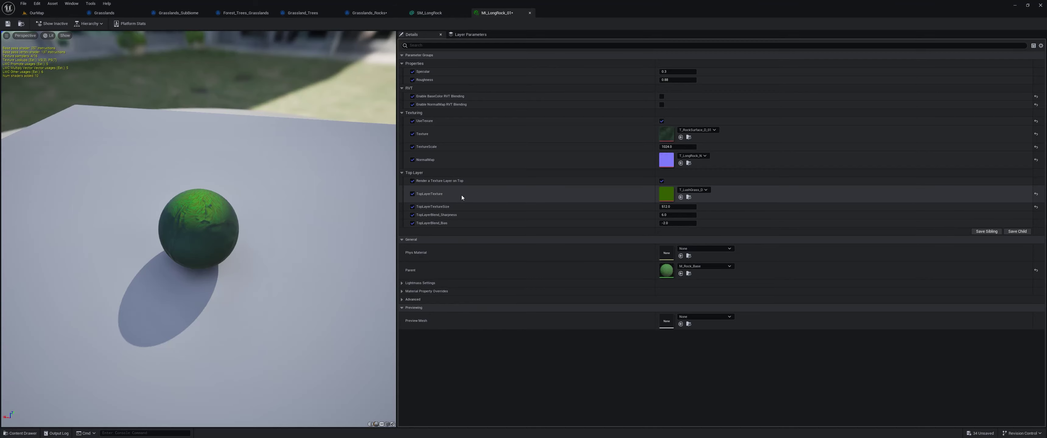
left_click(661, 182)
left_click(661, 181)
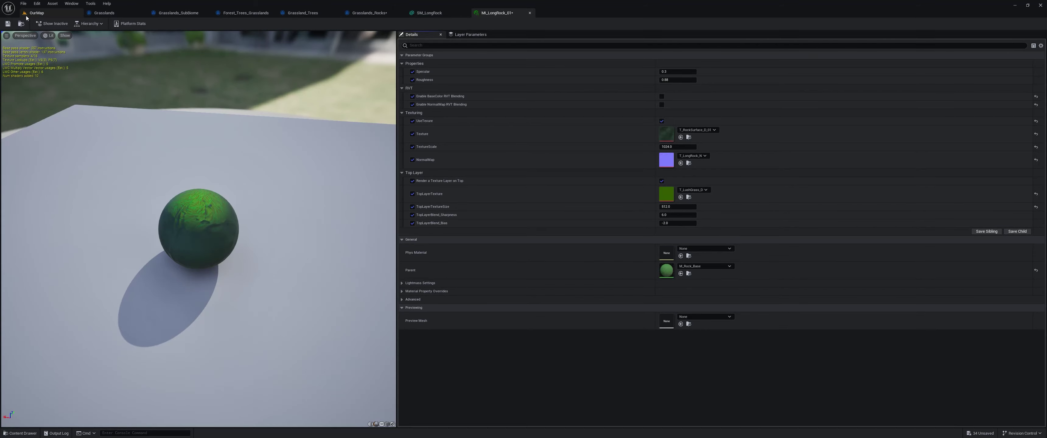
left_click(7, 23)
Generate the biomes in OurMap, inspect the placed rocks, and view the updated SM_LongRock mesh
left_click(48, 13)
left_click(117, 43)
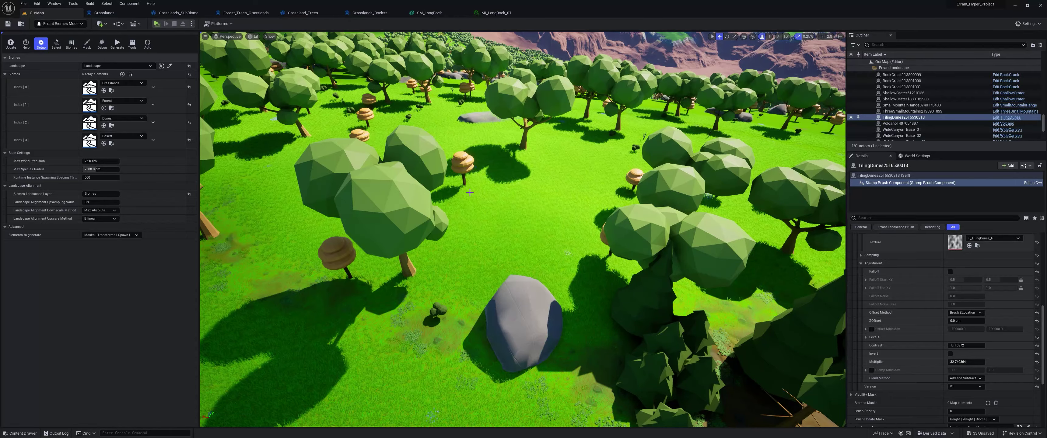
right_click_drag(471, 195, 378, 191)
scroll(442, 195, "up", 1)
left_click(447, 15)
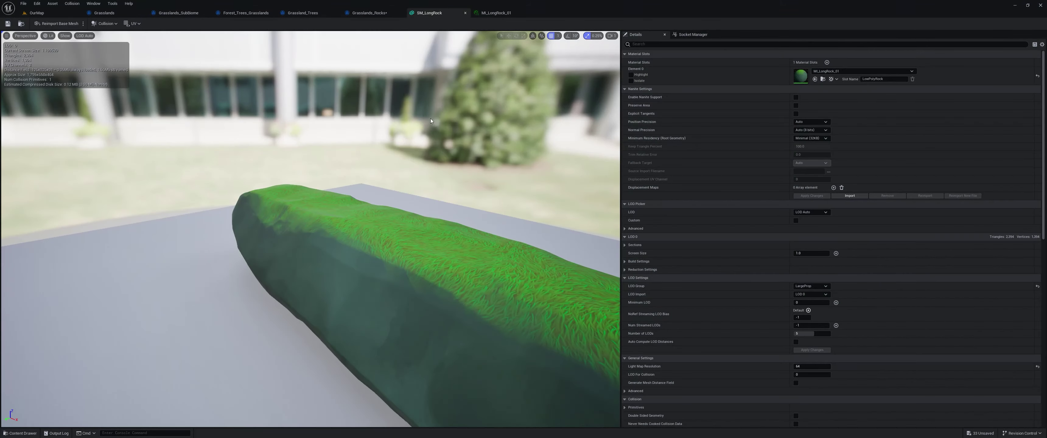
Add a third asset entry to Grasslands_Rocks, expand it, and lower the SM_LongRock asset probability
left_click(369, 13)
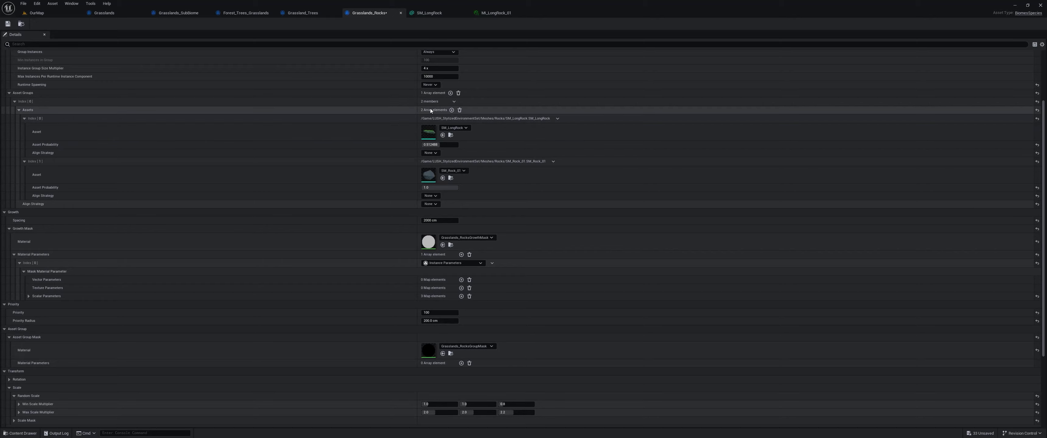
left_click(451, 110)
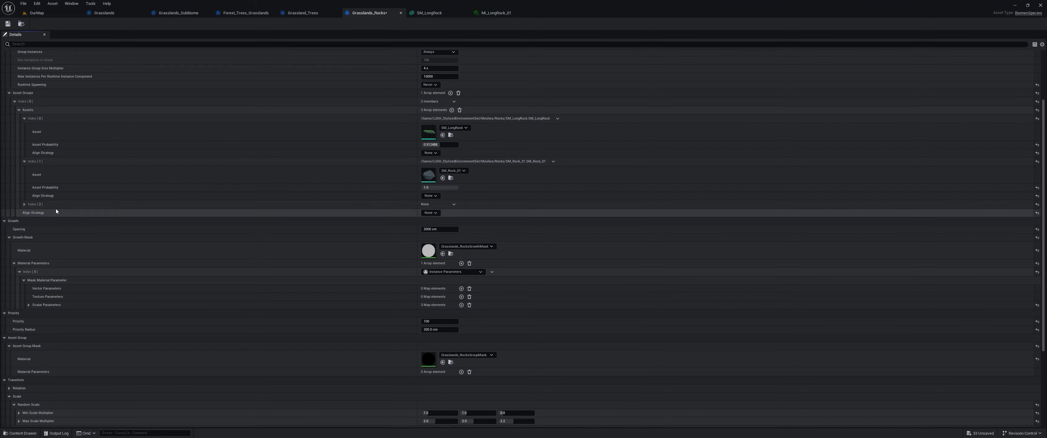
left_click(25, 204)
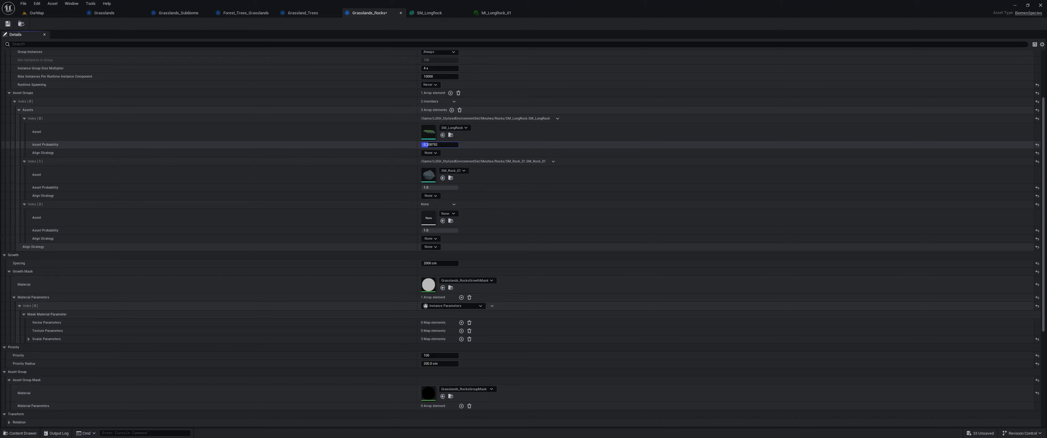
Assign SM_Rock_02 from the Rocks folder to the third Grasslands_Rocks asset entry and save the species
left_click(450, 178)
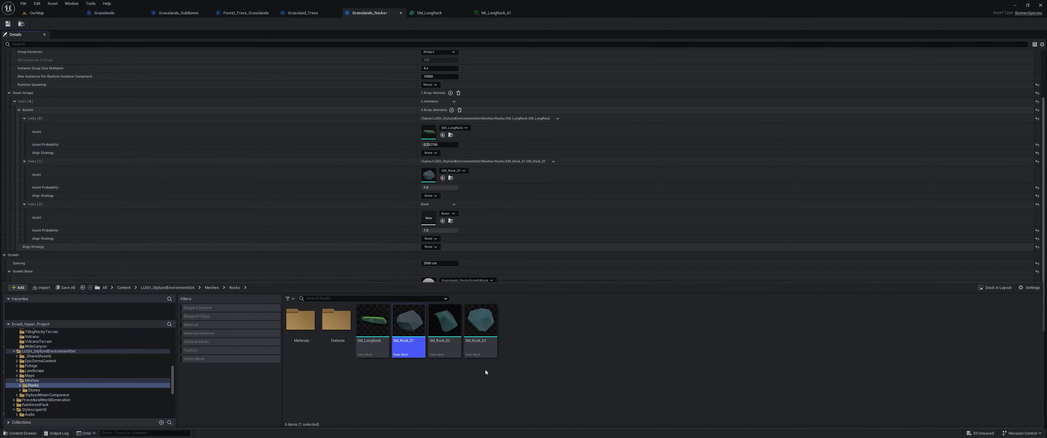
left_click(447, 329)
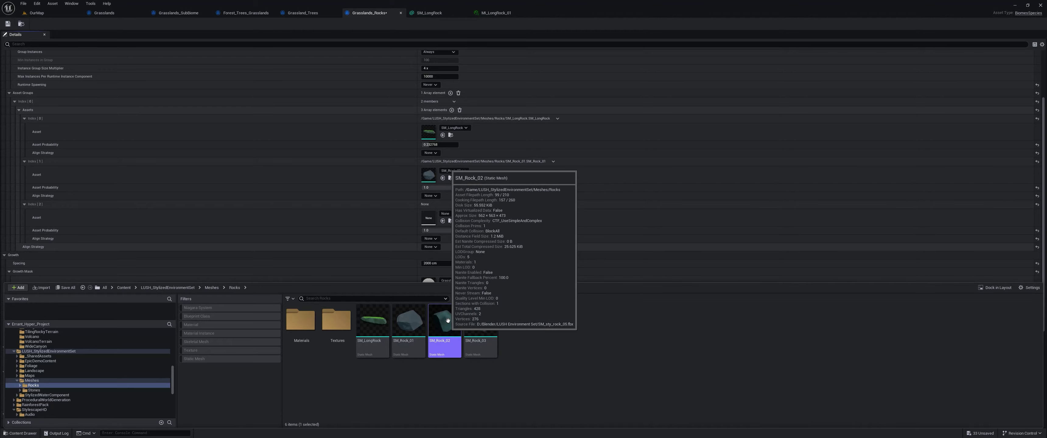
left_click(442, 221)
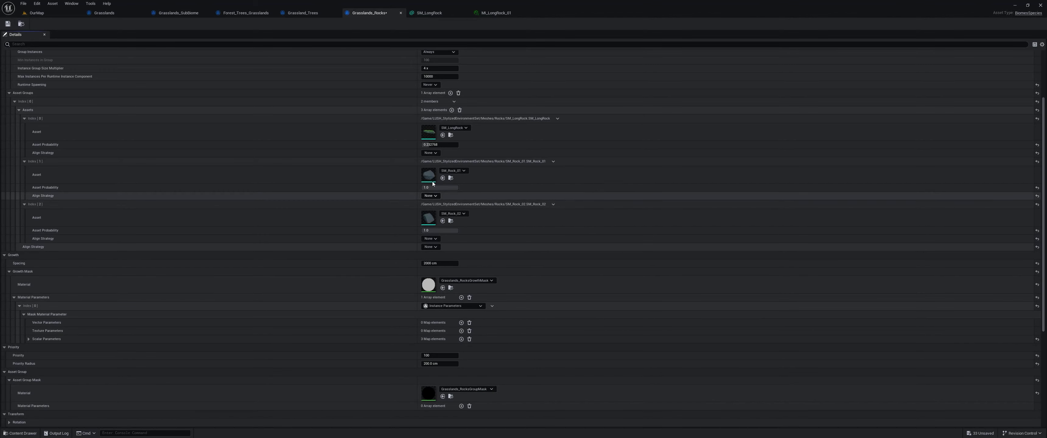
left_click(8, 23)
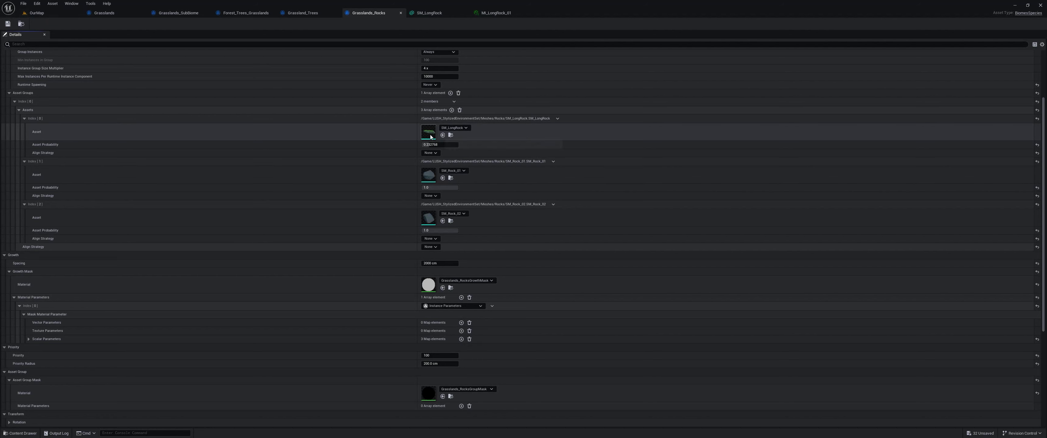
Regenerate the biomes in OurMap and inspect the rocks spread across the grassland
left_click(37, 12)
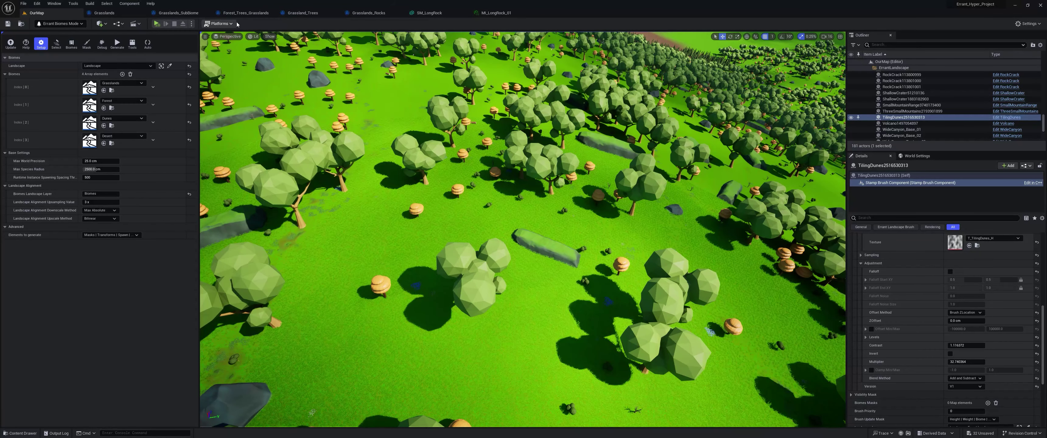
left_click(116, 44)
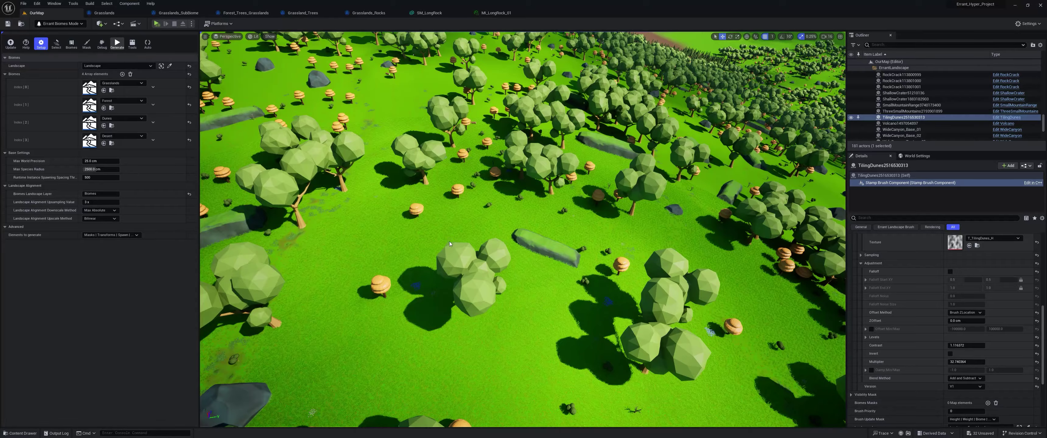
key("w")
mouse_move(525, 330)
right_mouse_down()
mouse_move(525, 314)
mouse_move(516, 338)
mouse_move(529, 284)
mouse_move(525, 325)
right_mouse_up()
scroll(524, 330, "down", 1)
scroll(524, 301, "up", 1)
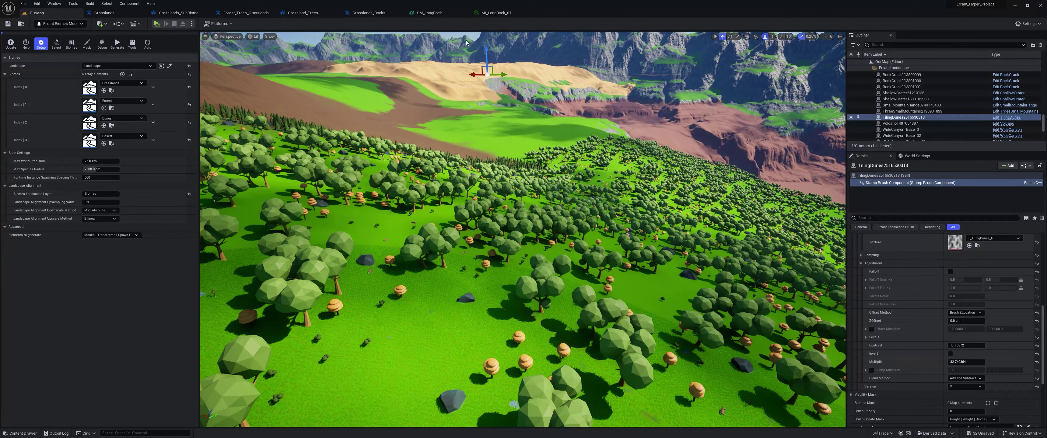
Close the MI_LongRock_01, SM_LongRock and Grasslands_Rocks assets
left_click(530, 14)
left_click(466, 13)
left_click(401, 14)
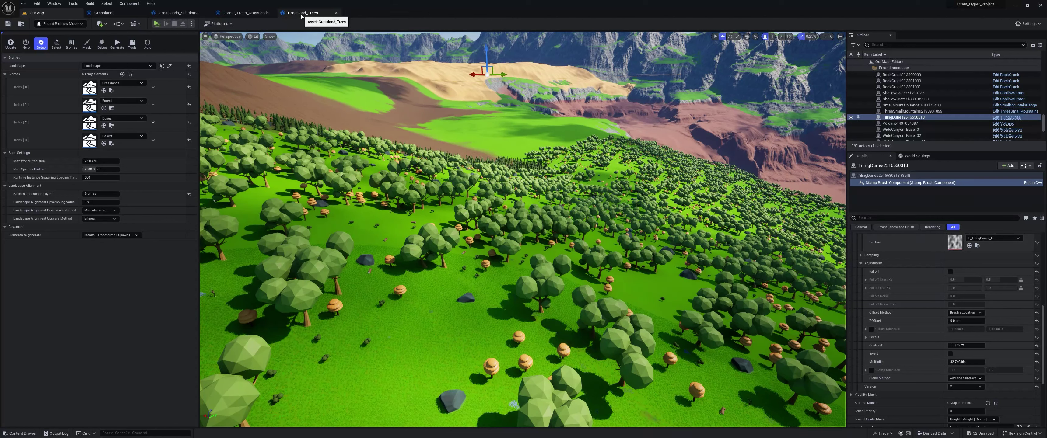
Review the Grassland_Trees and Forest_Trees_Grasslands species and the species list of Grasslands_SubBiome
left_click(301, 15)
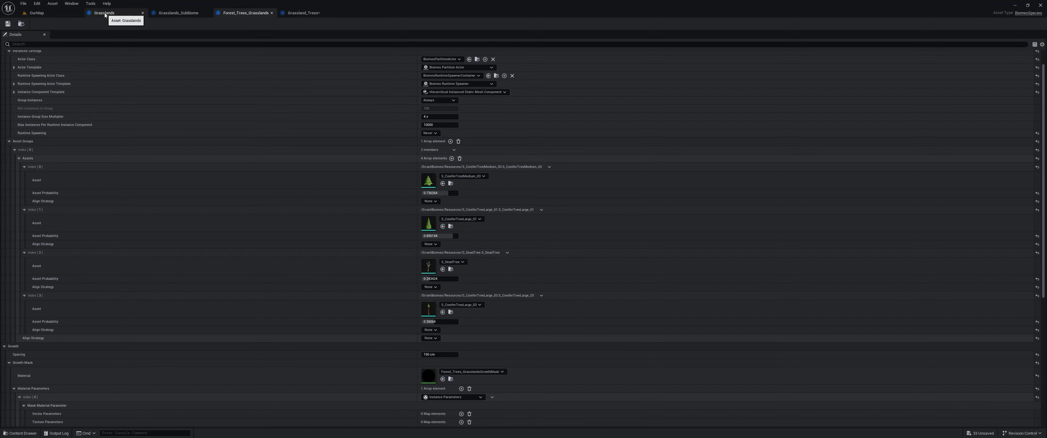
left_click(178, 12)
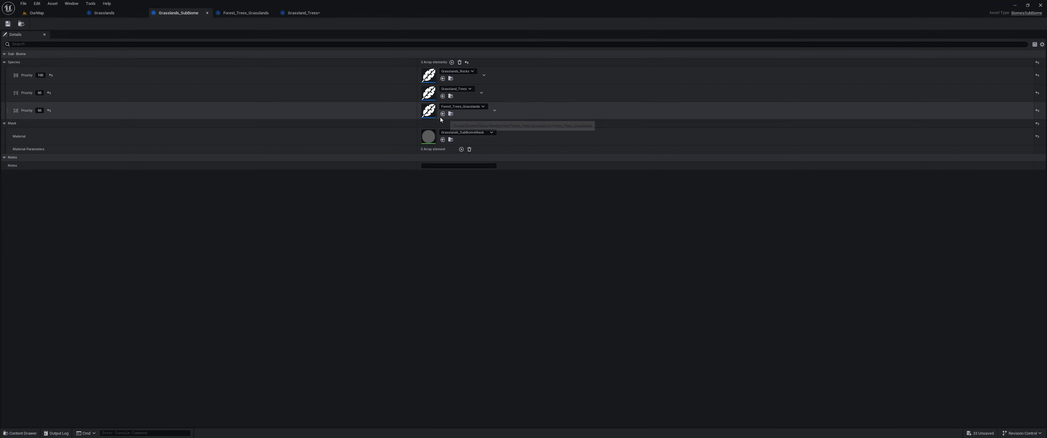
left_click(251, 13)
left_click(179, 13)
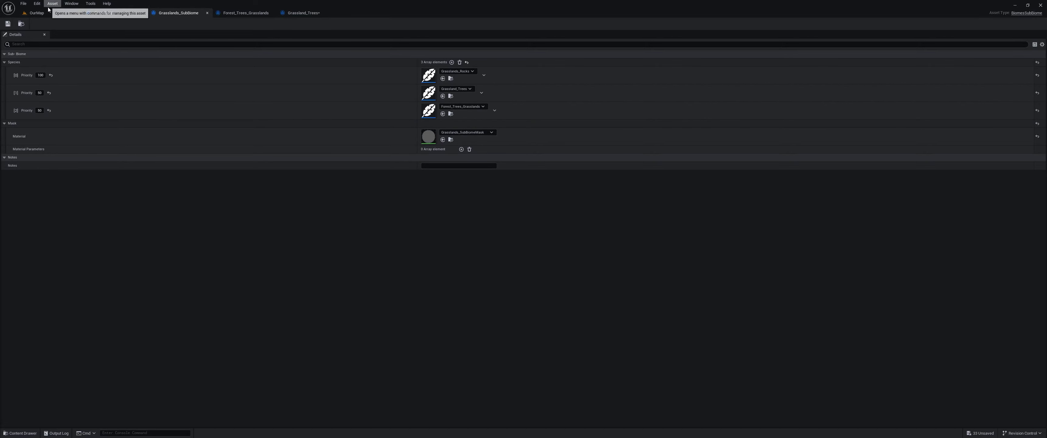
Open Quixel Bridge from OurMap and search its library for groundcover
left_click(65, 13)
left_click(105, 27)
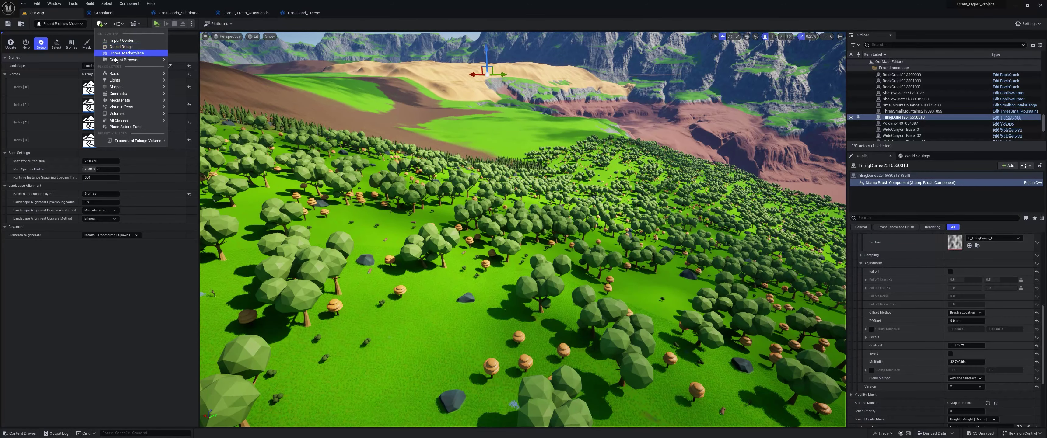
left_click(118, 49)
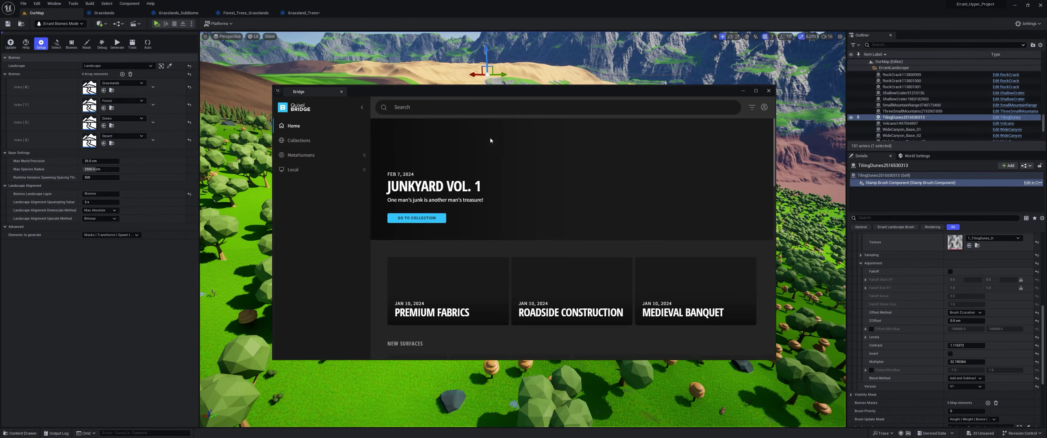
left_click(436, 108)
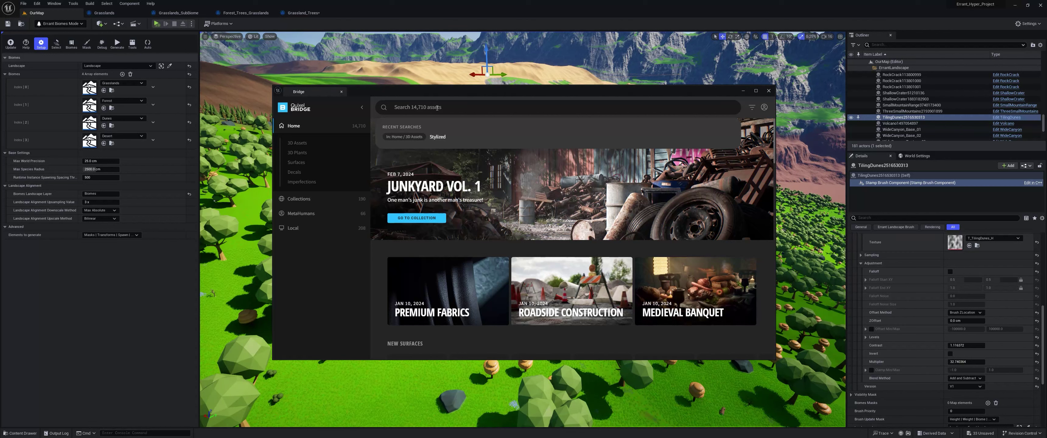
type("gr")
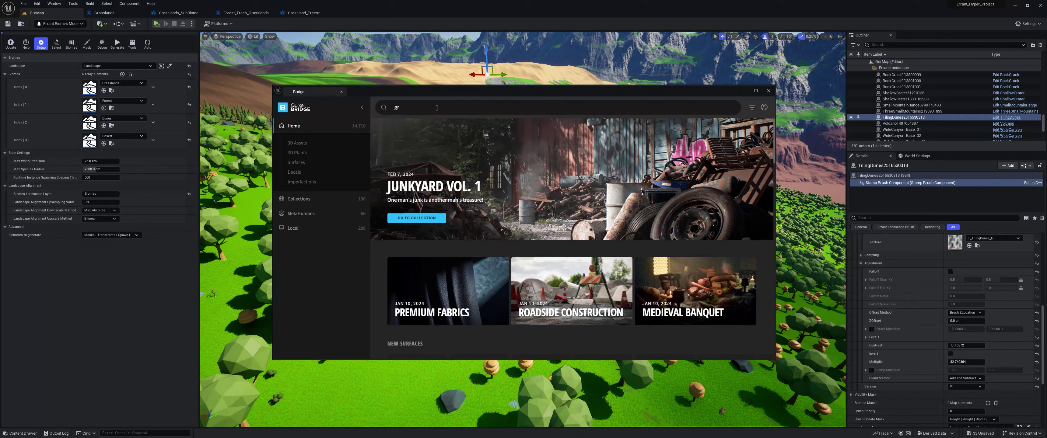
type("oundc")
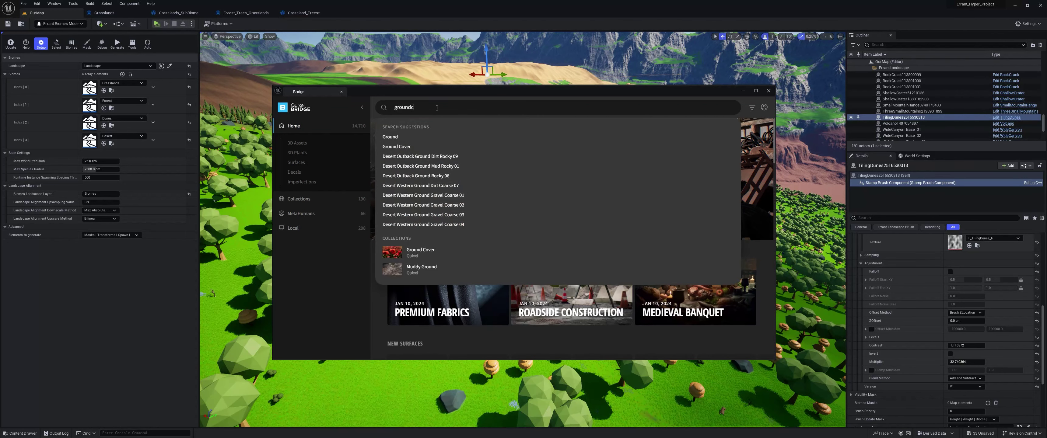
type("over")
key("Return")
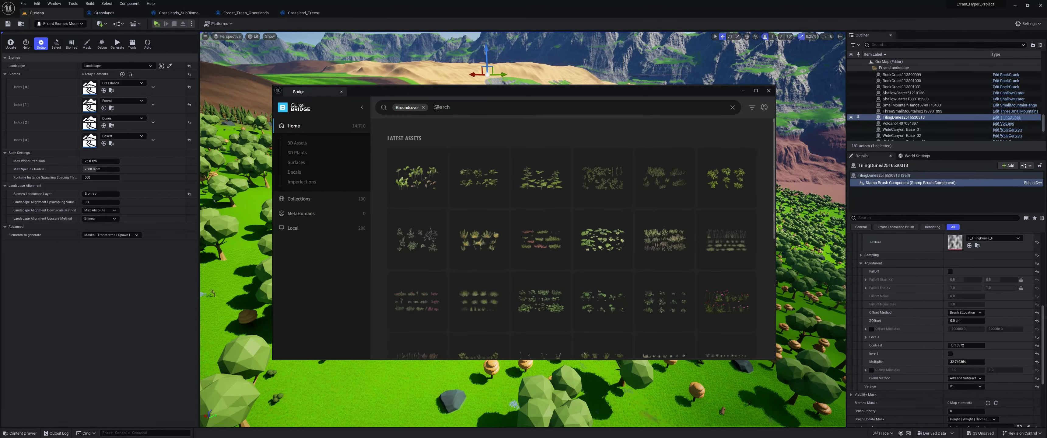
Examine the groundcover assets, including Granite Rocky Ground, and close Bridge with the search cleared
scroll(468, 265, "down", 5)
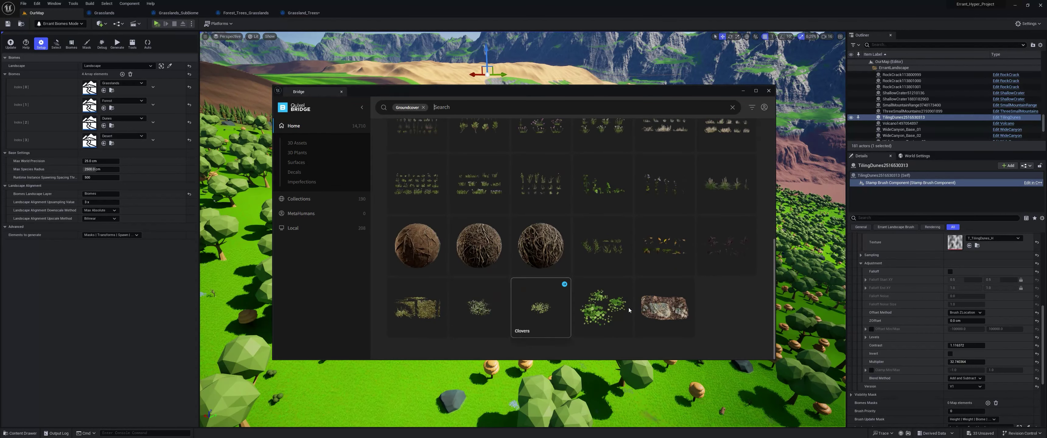
left_click(677, 308)
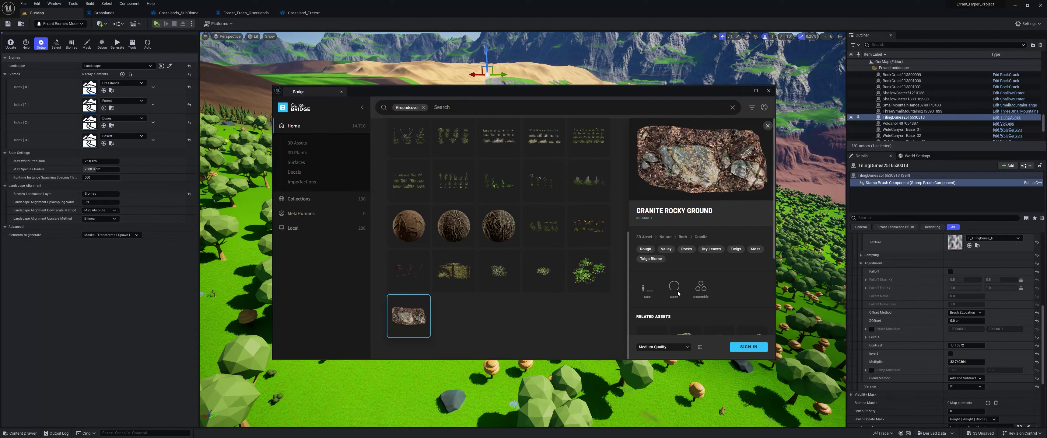
scroll(678, 293, "down", 2)
scroll(678, 255, "up", 1)
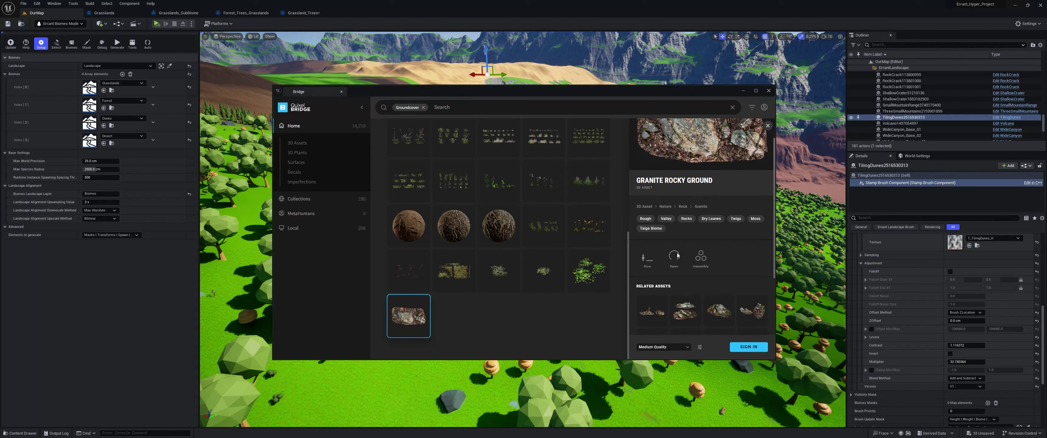
scroll(689, 204, "up", 1)
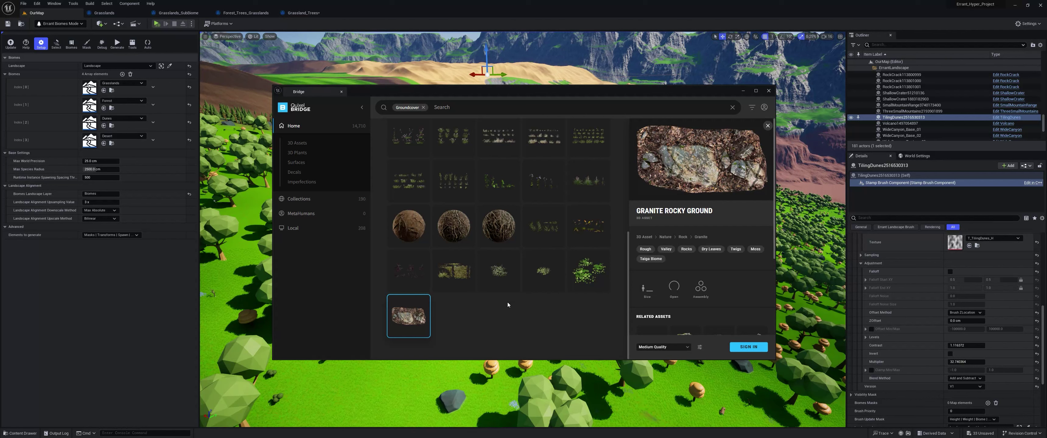
scroll(489, 269, "up", 7)
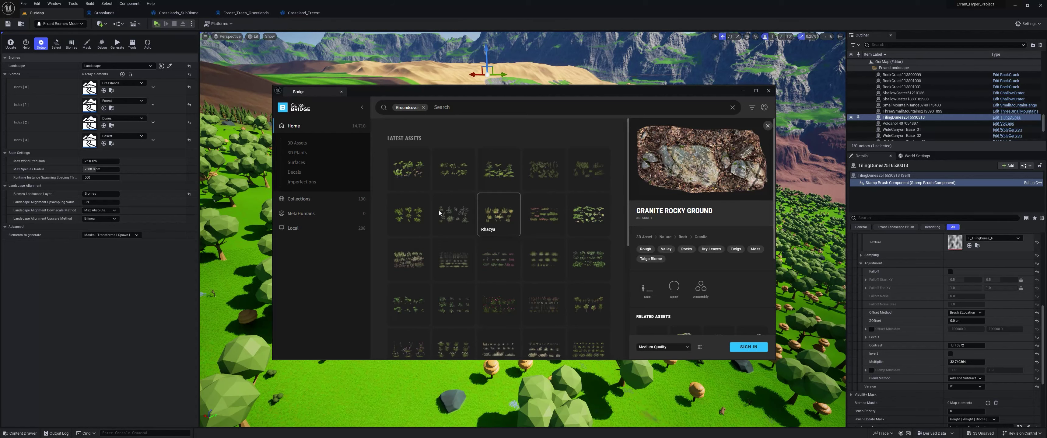
left_click(423, 107)
left_click(769, 91)
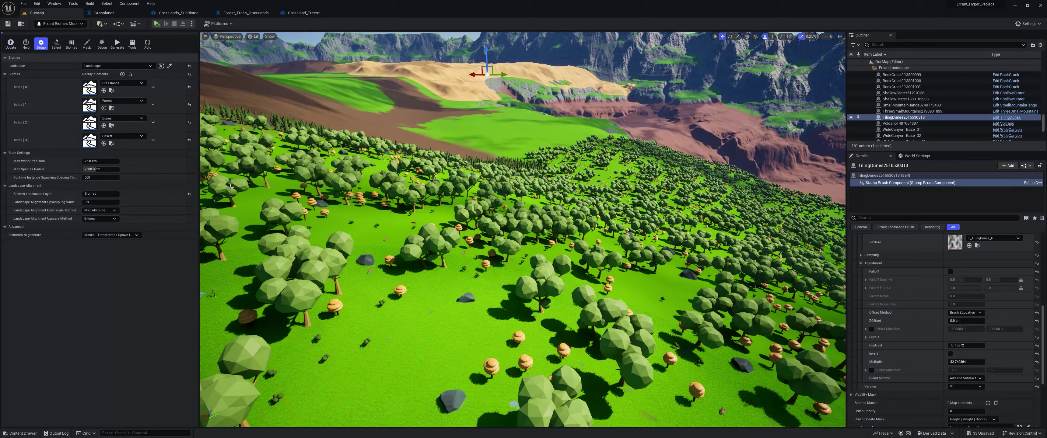
Review the asset entries of the Grassland_Trees species and the mesh choices for its first entry
left_click(304, 13)
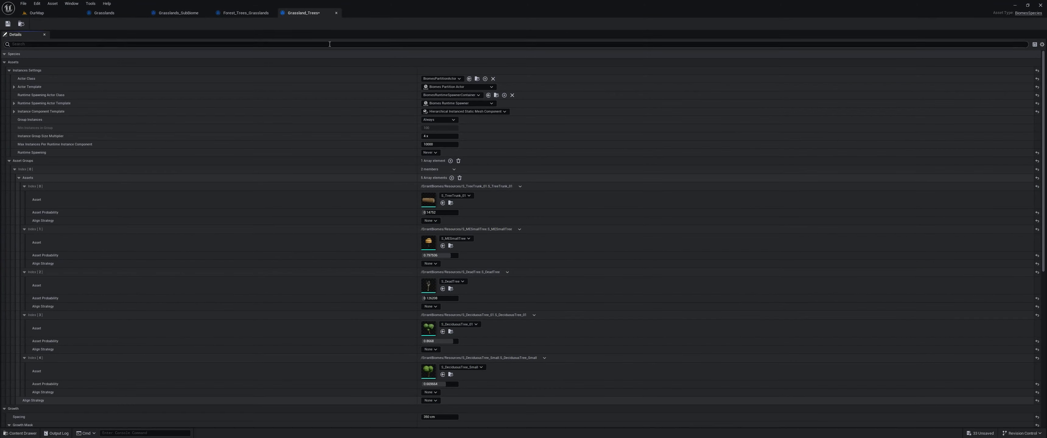
scroll(405, 239, "down", 2)
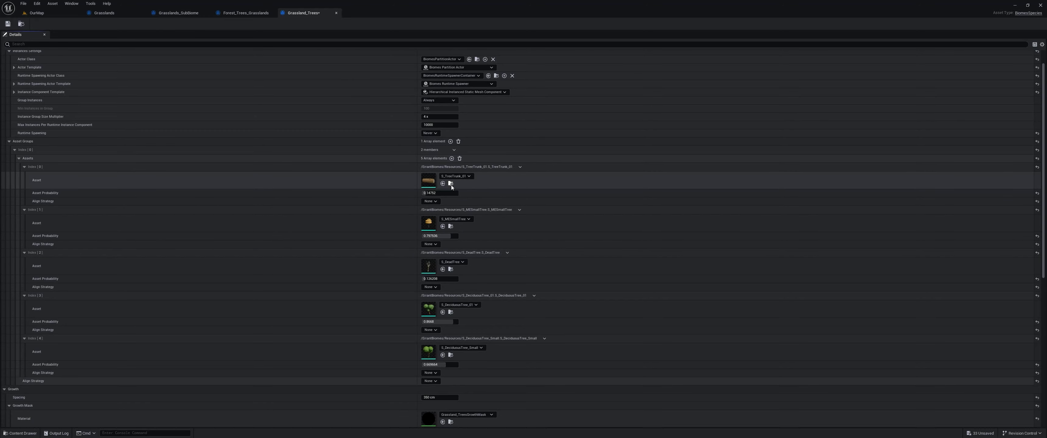
left_click(456, 176)
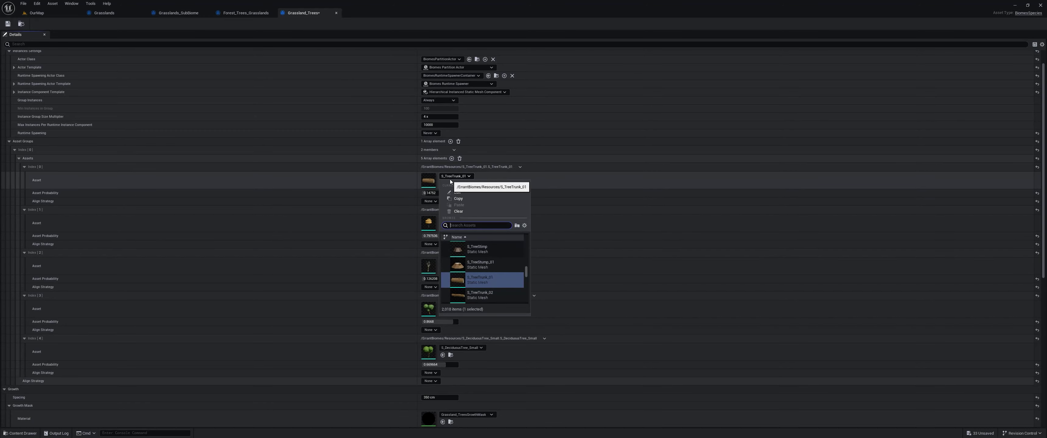
left_click(394, 183)
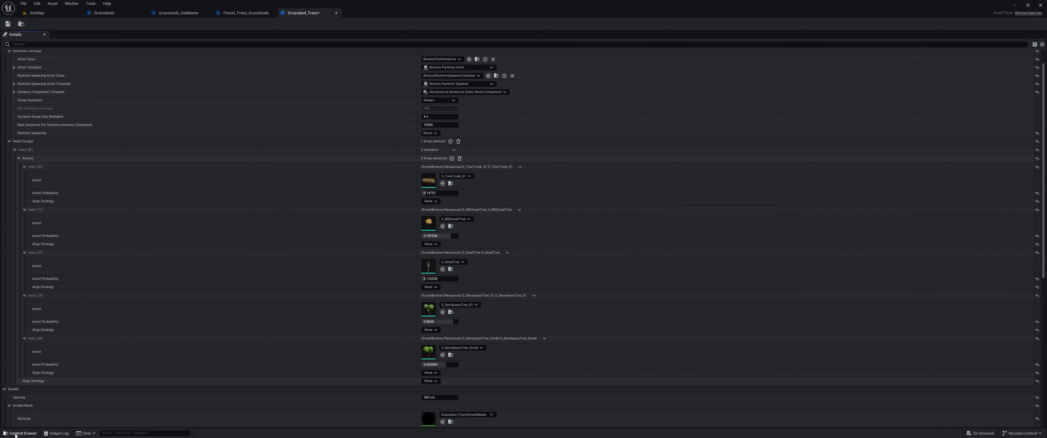
Browse the Trees, Plants, GroundIvy, Flowers and Bushes folders under LUSH_StylizedEnvironmentSet's Foliage for usable meshes
left_click(16, 434)
left_click(49, 352)
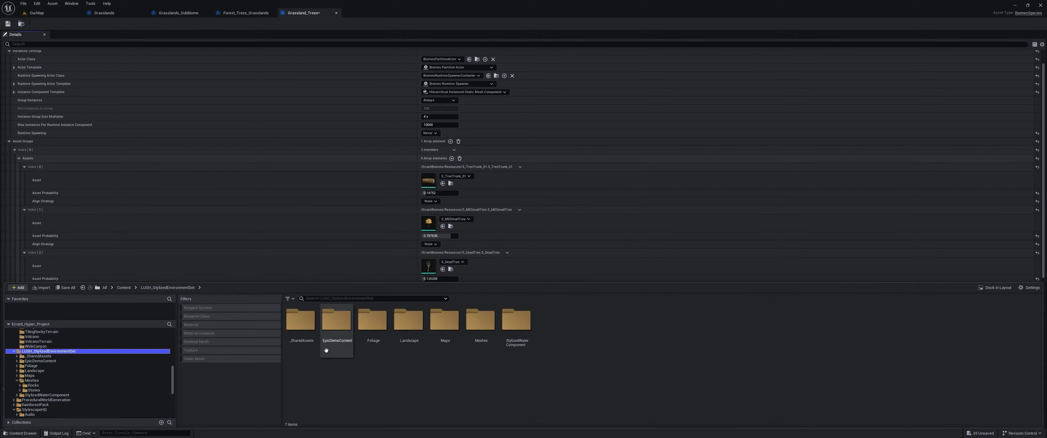
double_click(373, 325)
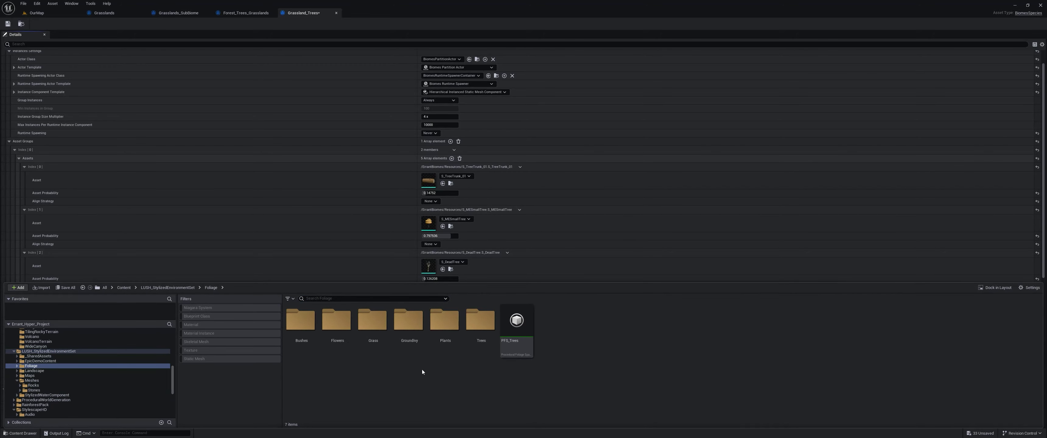
double_click(480, 324)
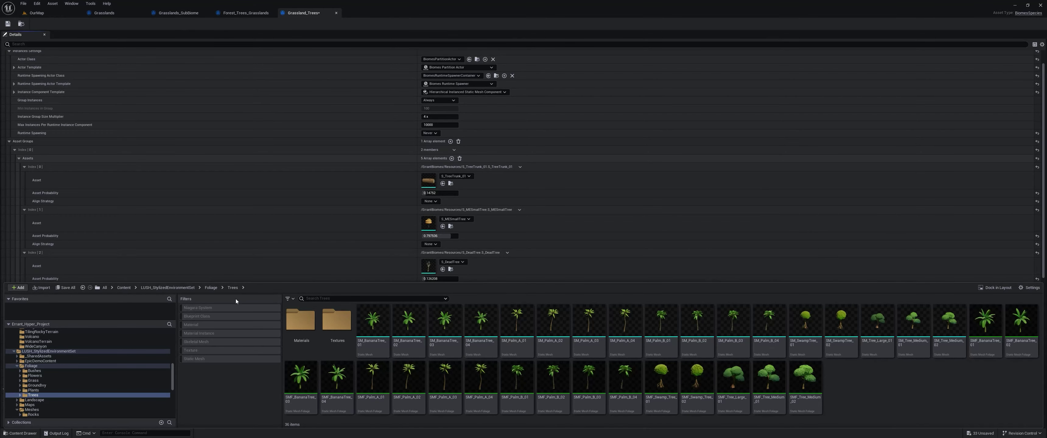
left_click(210, 287)
double_click(444, 334)
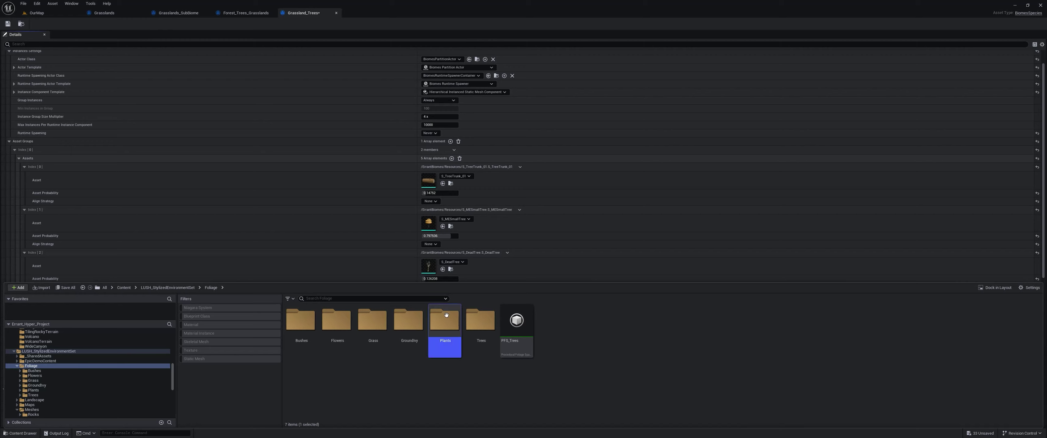
left_click(210, 288)
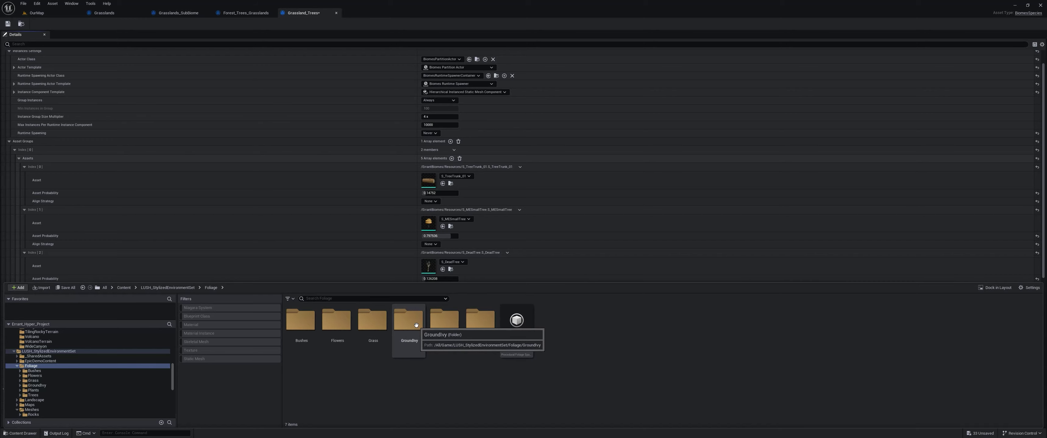
double_click(408, 336)
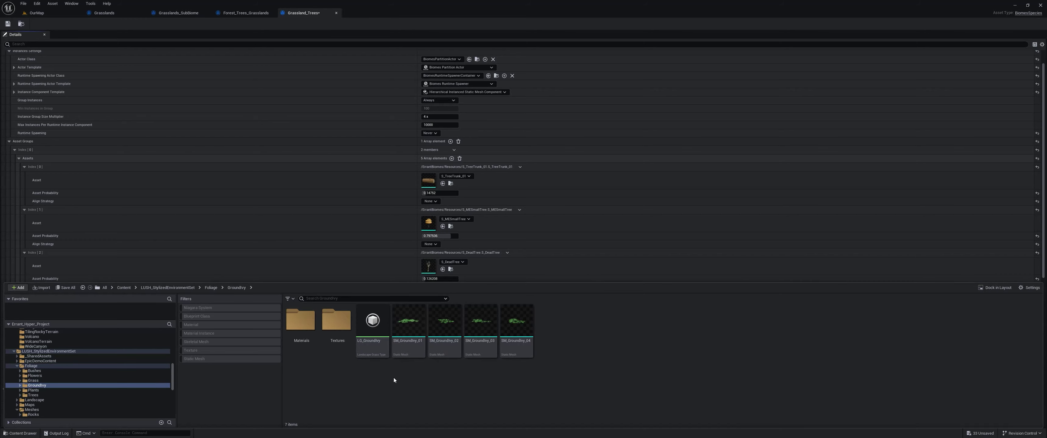
left_click(211, 287)
double_click(335, 336)
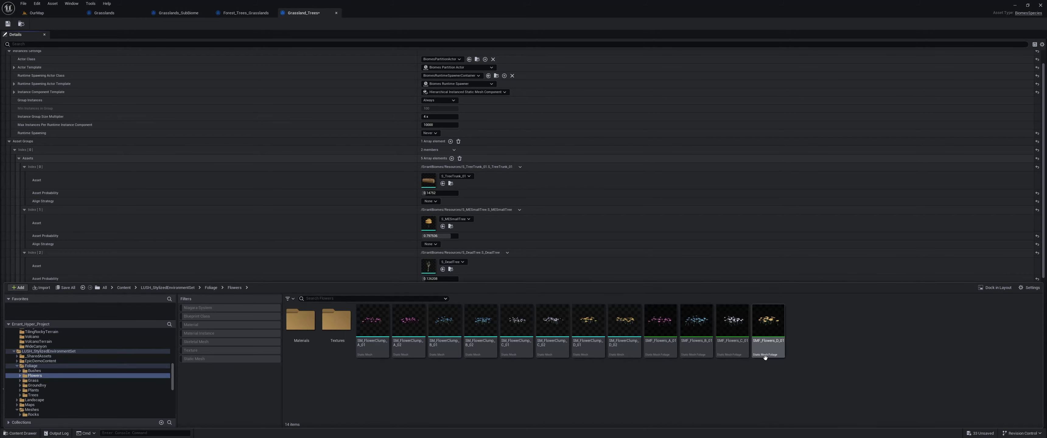
left_click(211, 287)
double_click(301, 321)
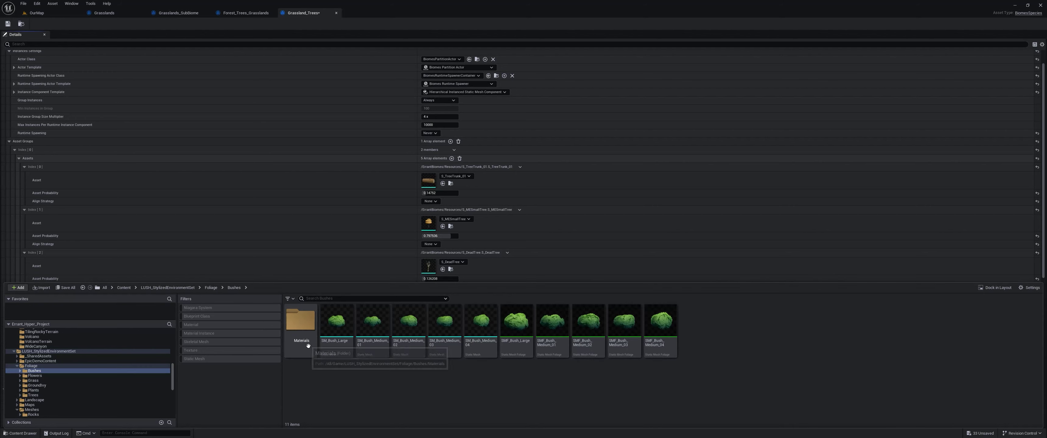
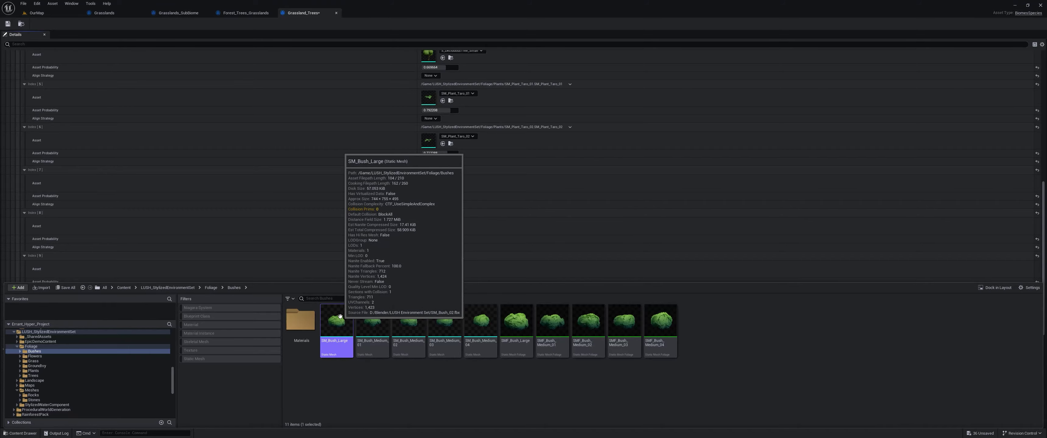
Inspect the SM_Bush_Large mesh and its MI_Leaves_Bushes material, and close both assets
double_click(340, 317)
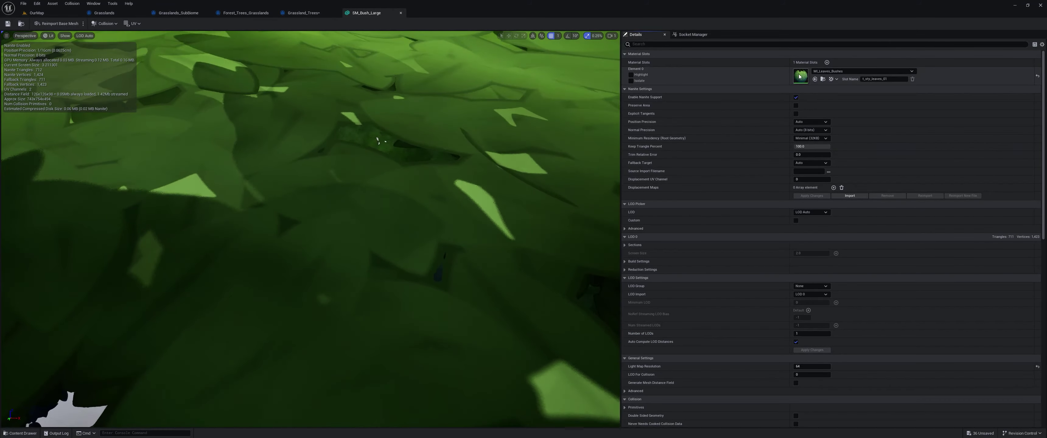
double_click(800, 76)
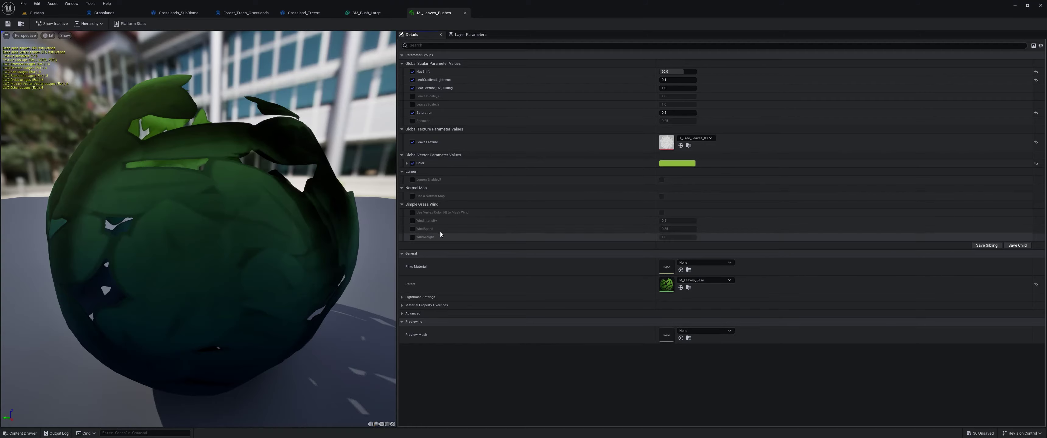
left_click(466, 13)
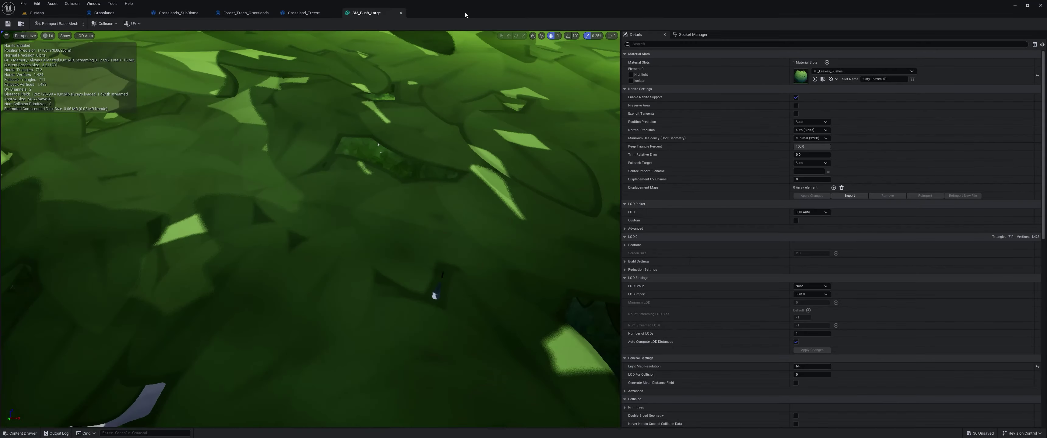
scroll(464, 156, "down", 5)
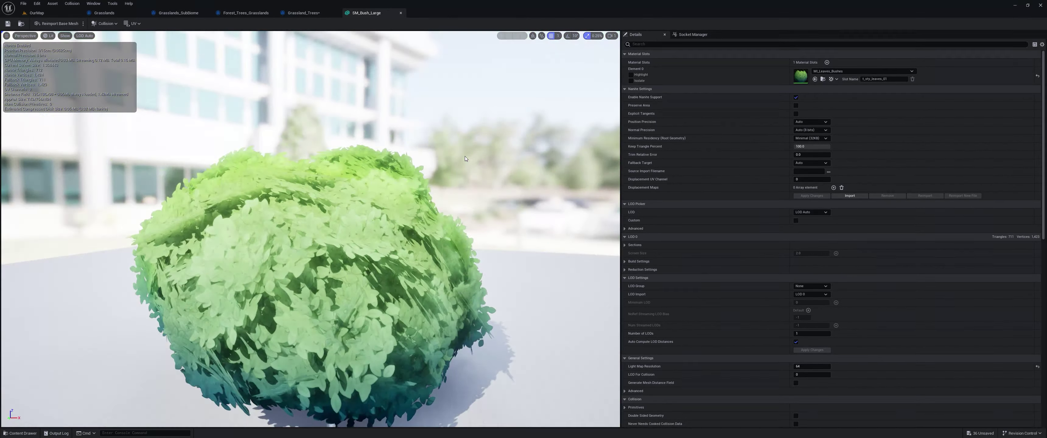
left_click_drag(465, 156, 358, 236)
left_click_drag(451, 245, 524, 223)
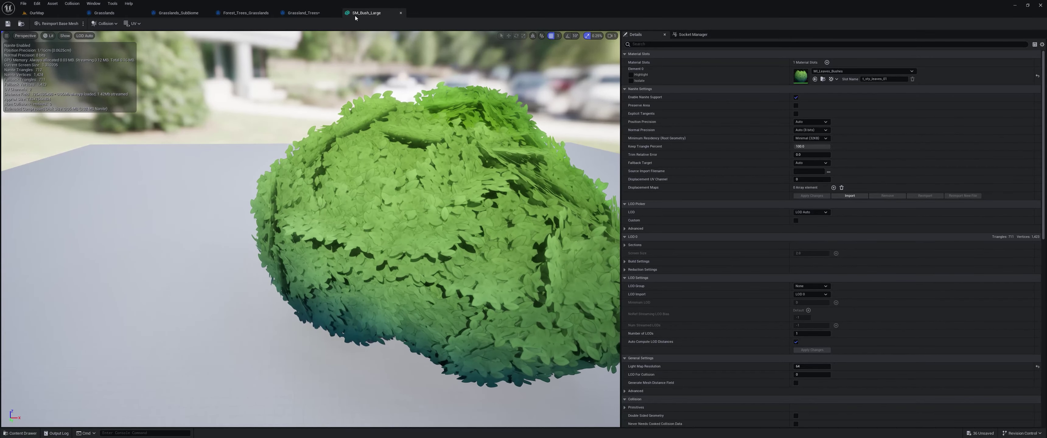
left_click(313, 12)
left_click(401, 13)
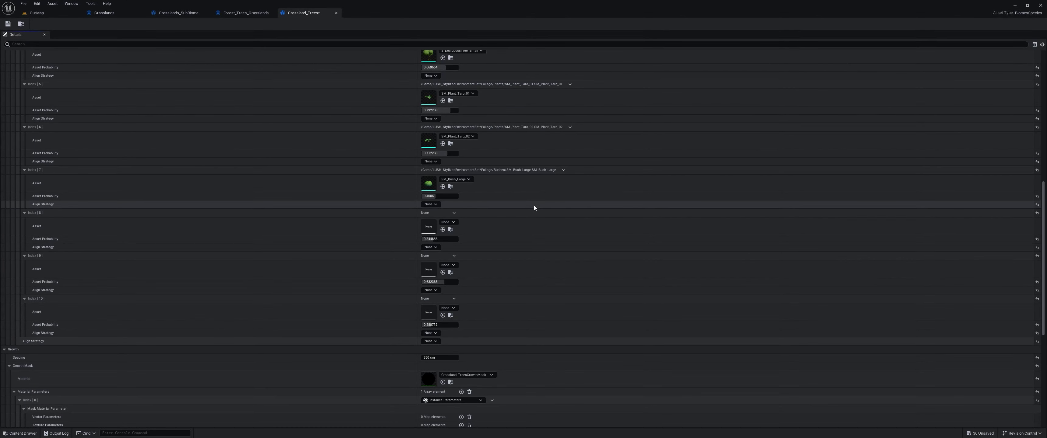
Try to regenerate the biomes in OurMap and dismiss the message log
key("ctrl+Tab")
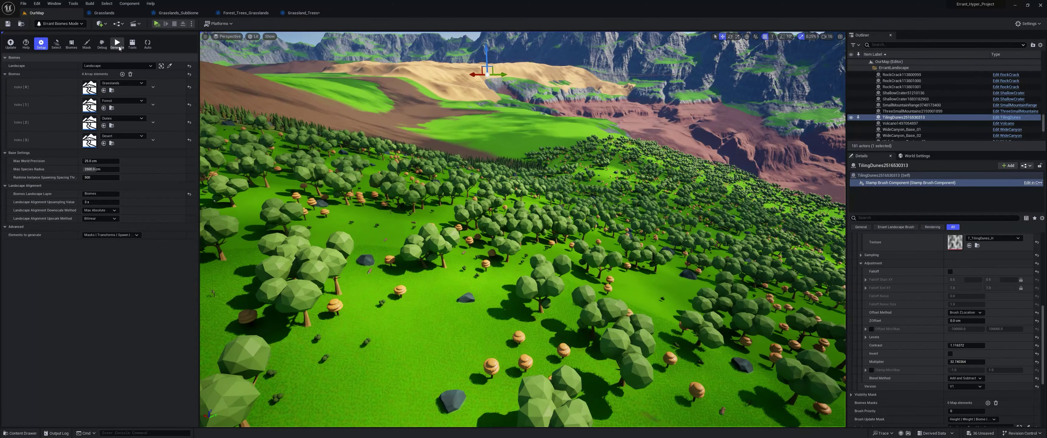
left_click(118, 44)
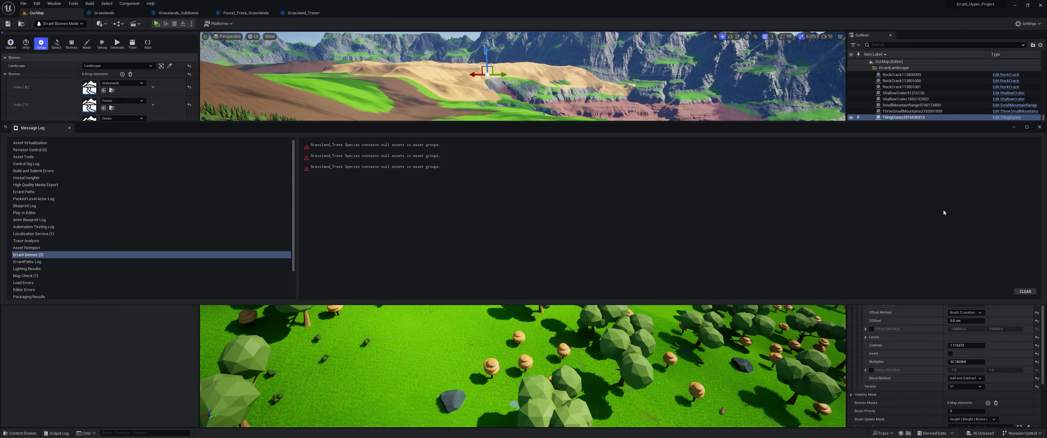
left_click(1040, 127)
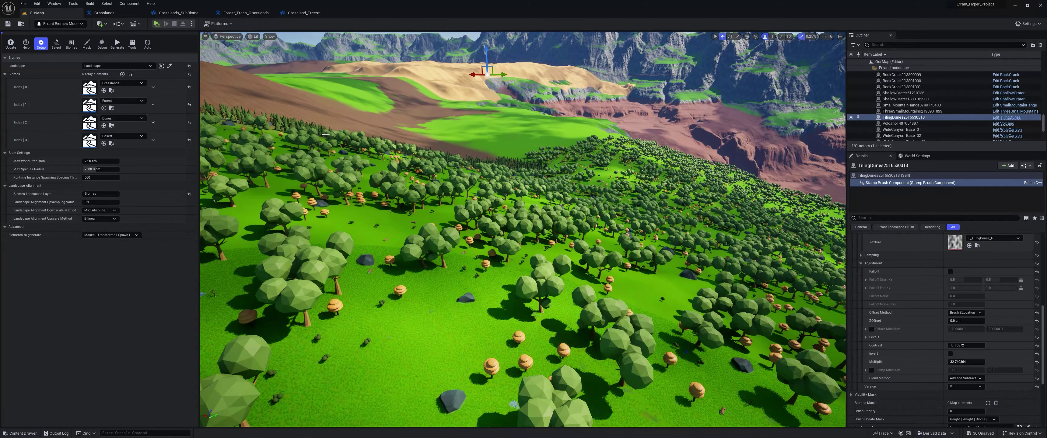
Assign the SM_Bush_Medium_03 mesh to the empty Index [8] asset entry of the Grassland_Trees species
left_click(299, 12)
scroll(381, 272, "down", 5)
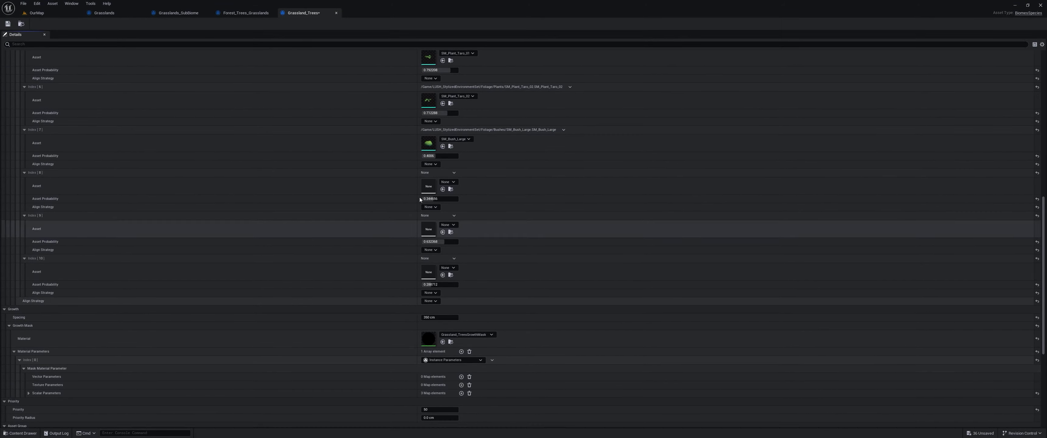
left_click(451, 146)
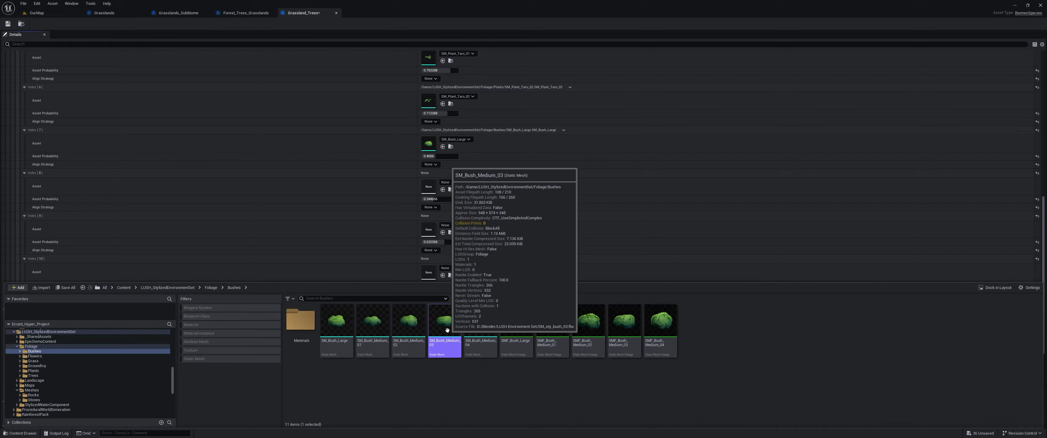
left_click_drag(447, 331, 444, 186)
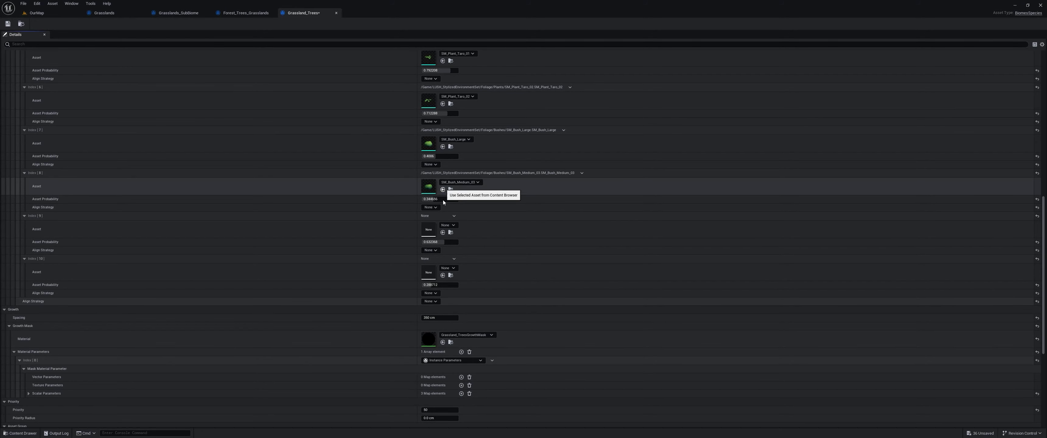
scroll(493, 272, "up", 10)
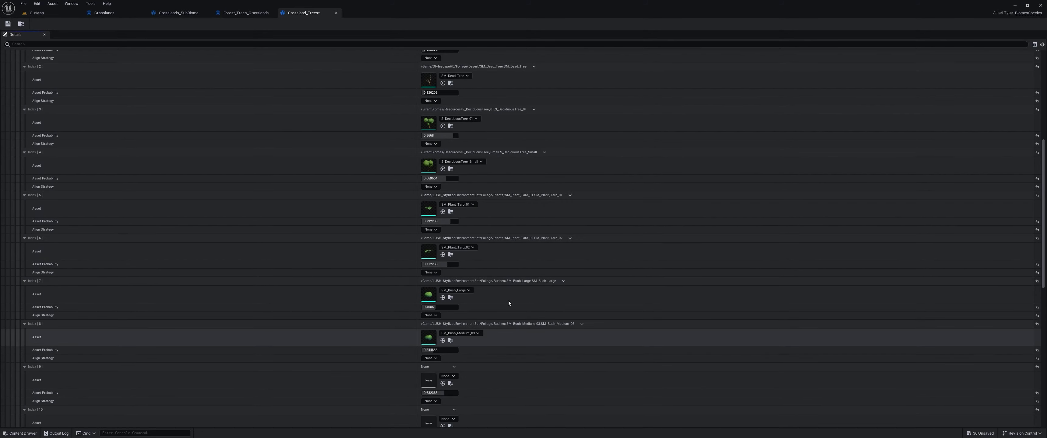
left_click(454, 171)
left_click(453, 171)
Expand asset entries 11 and 12 and set the asset probabilities to about 0.6, 0.4, 0.44 and 0.26 for entries 8, 9, 11 and 12
scroll(540, 292, "down", 10)
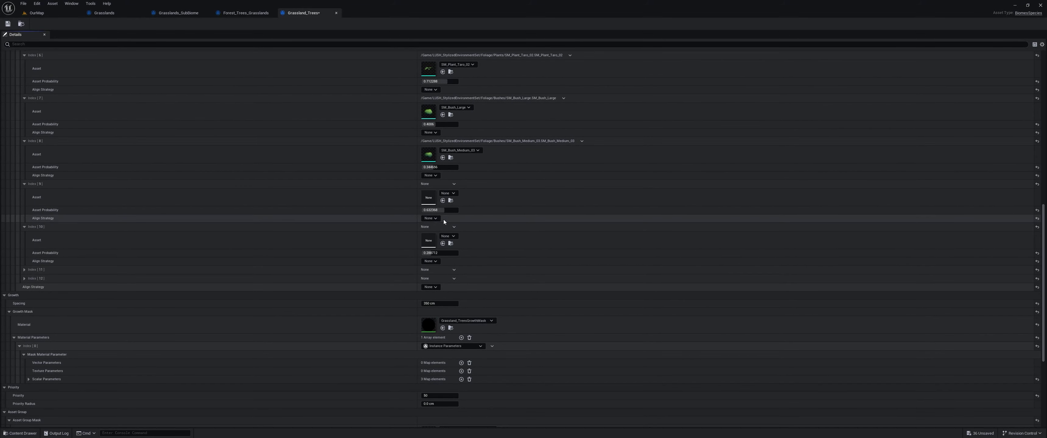
left_click(24, 279)
left_click(25, 269)
scroll(257, 262, "down", 1)
key("ctrl+space")
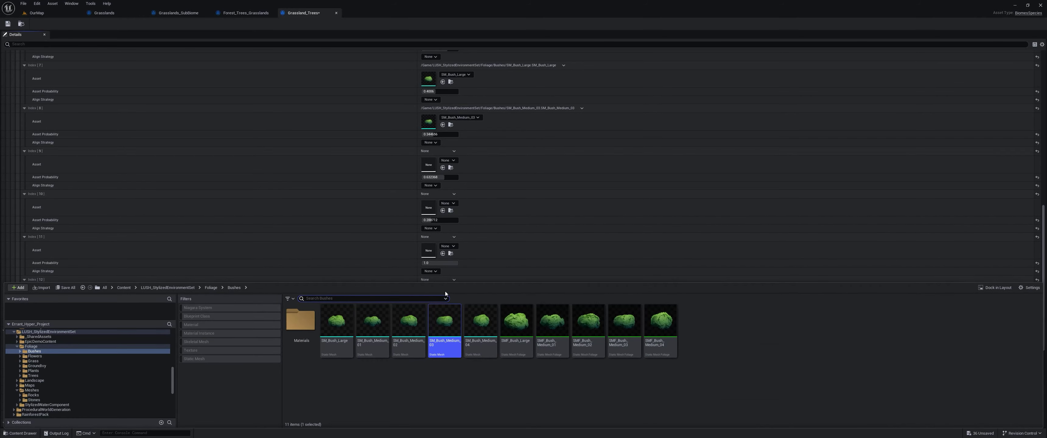
left_click(544, 275)
left_click_drag(456, 263, 438, 263)
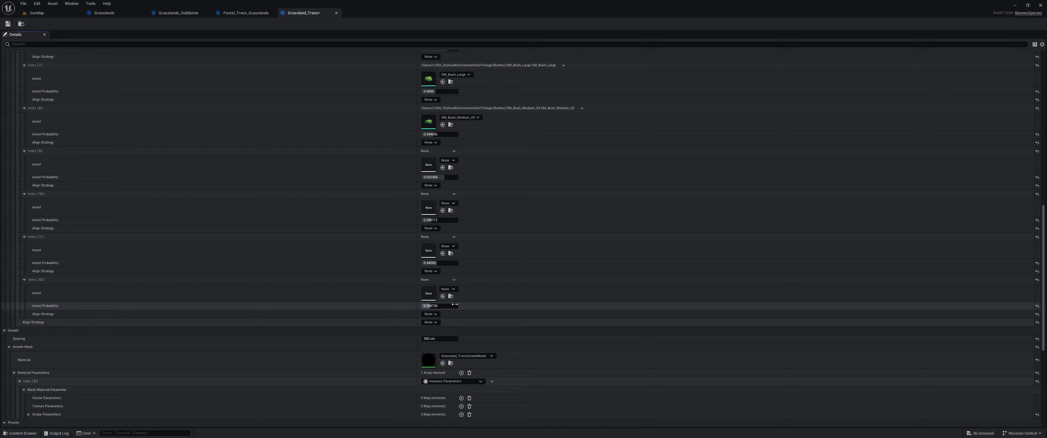
left_click_drag(433, 177, 436, 177)
left_click_drag(439, 135, 442, 134)
scroll(505, 188, "up", 4)
scroll(508, 302, "down", 3)
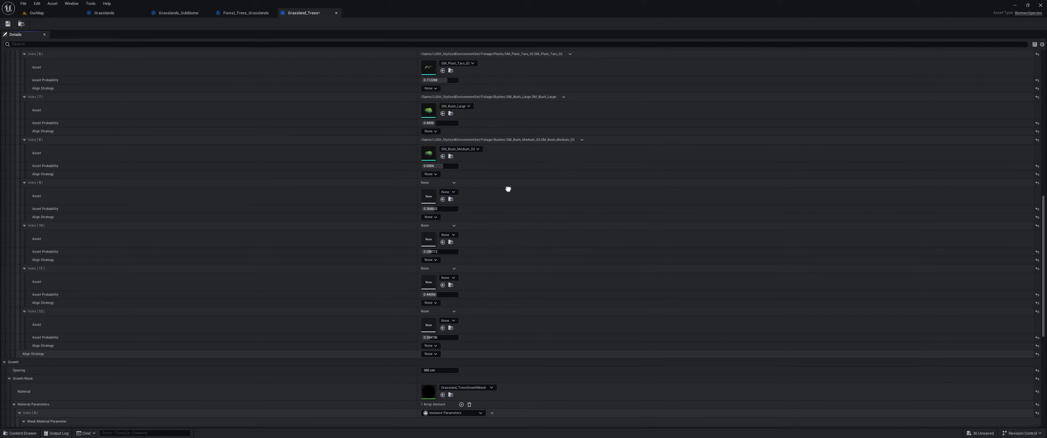
Inspect the SMF_Swamp_Tree_02 foliage asset and its swamp tree mesh from the Foliage Trees folder, and close both
key("ctrl+space")
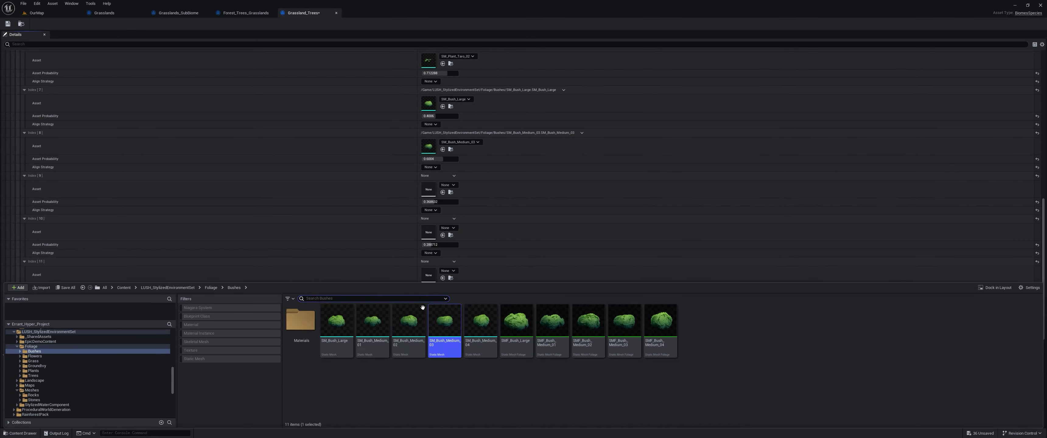
left_click(218, 288)
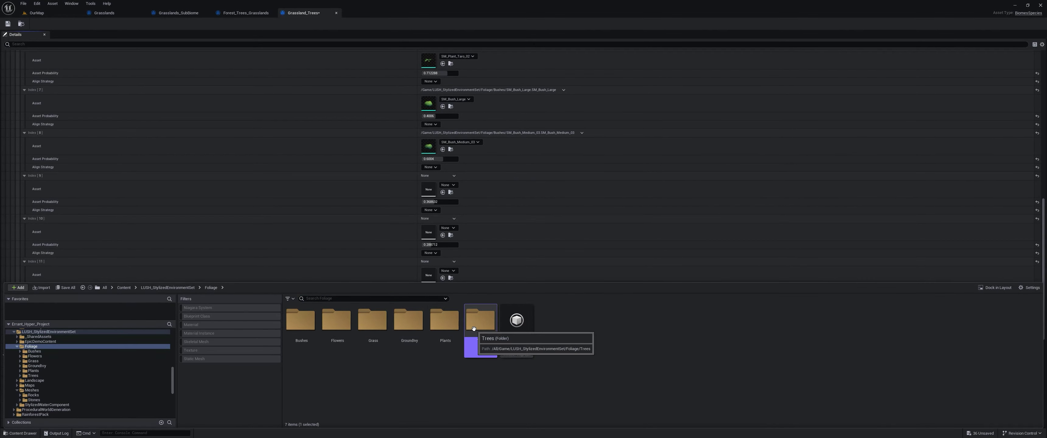
double_click(474, 328)
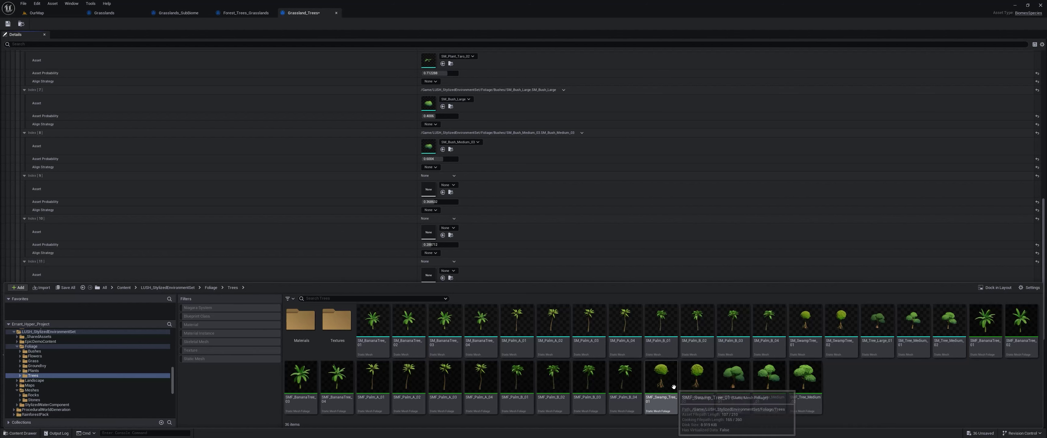
double_click(695, 390)
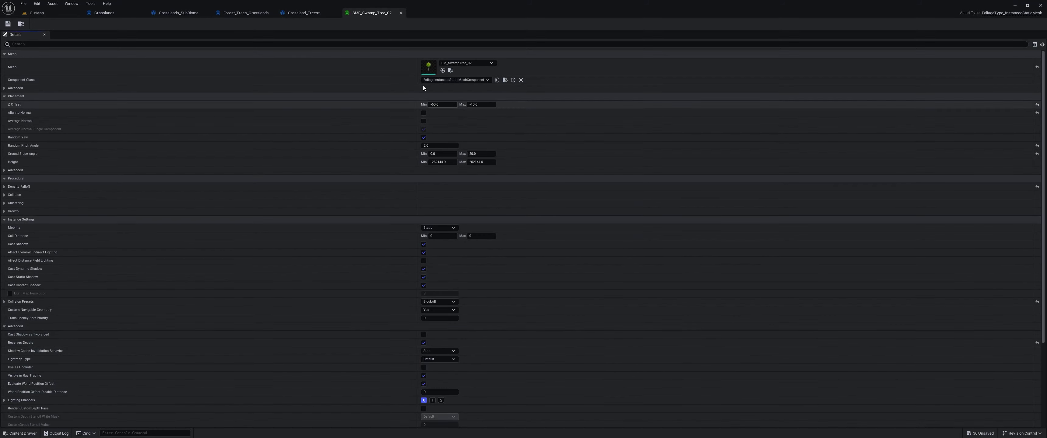
double_click(428, 71)
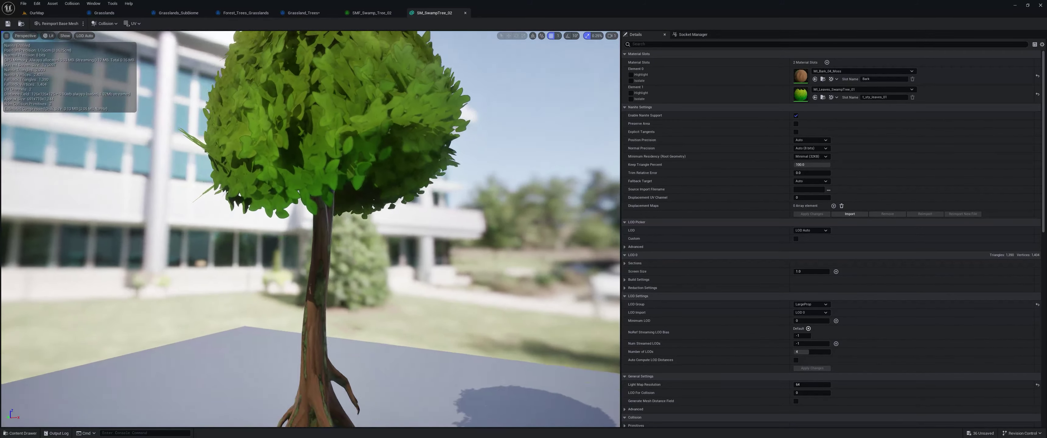
right_click_drag(366, 183, 281, 232)
left_click(466, 13)
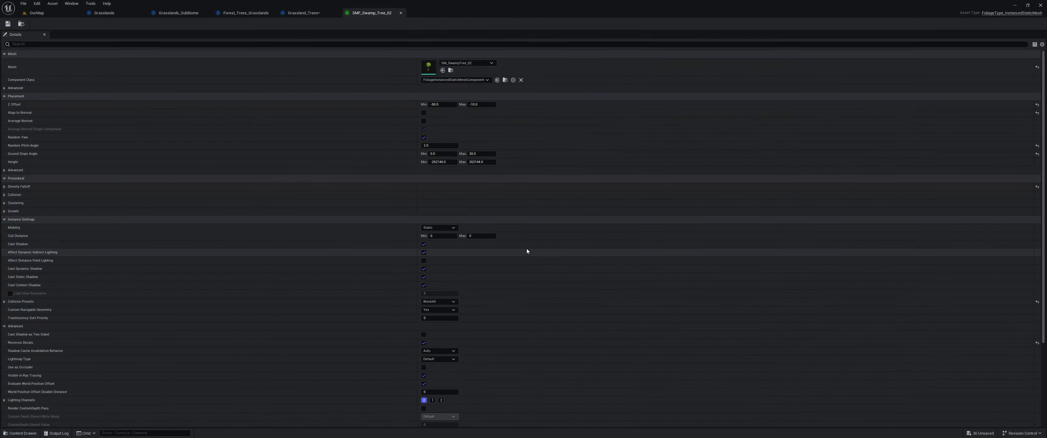
left_click(402, 13)
Assign SM_Tree_Medium_02 to the Index [9] asset entry and SM_Tree_Medium_01 to the Index [10] entry
key("ctrl+space")
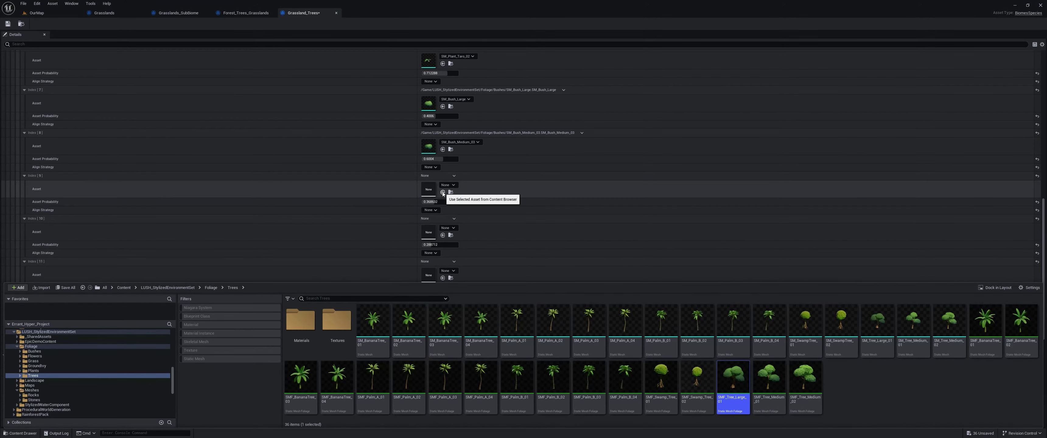
key("ctrl+space")
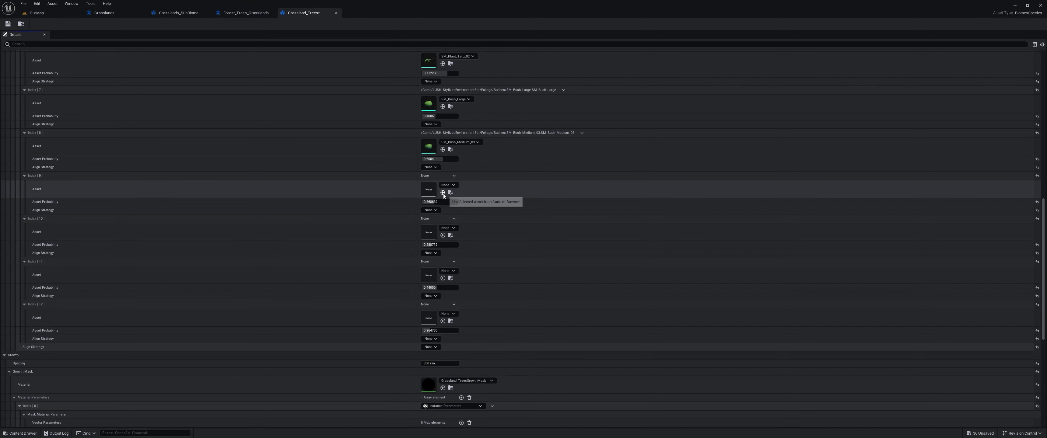
key("ctrl+space")
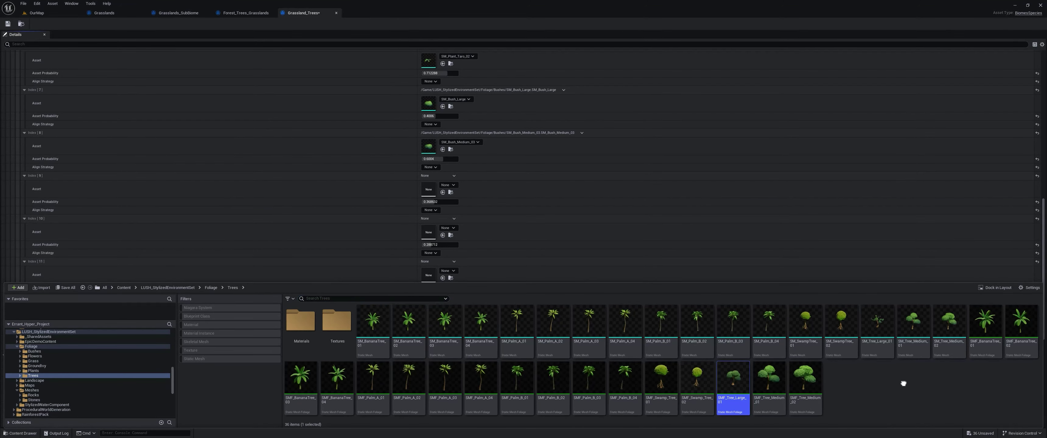
left_click(942, 331)
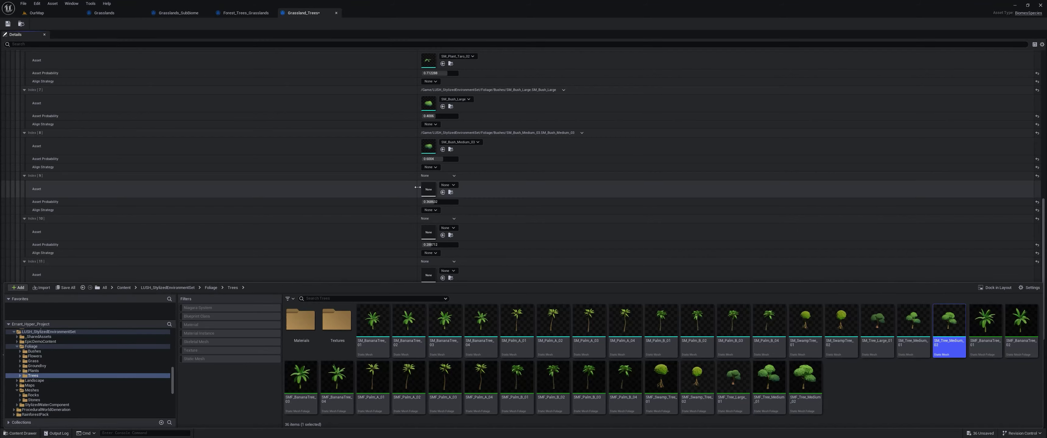
left_click(443, 192)
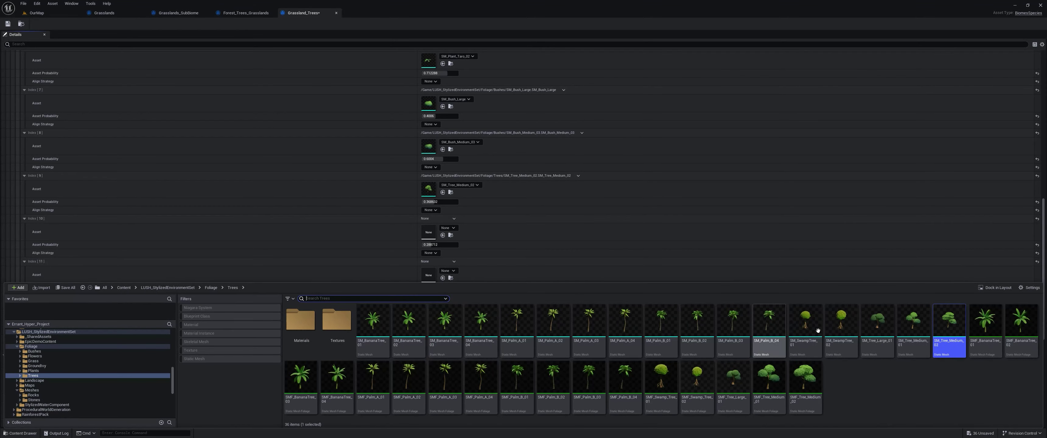
left_click(907, 328)
left_click(443, 235)
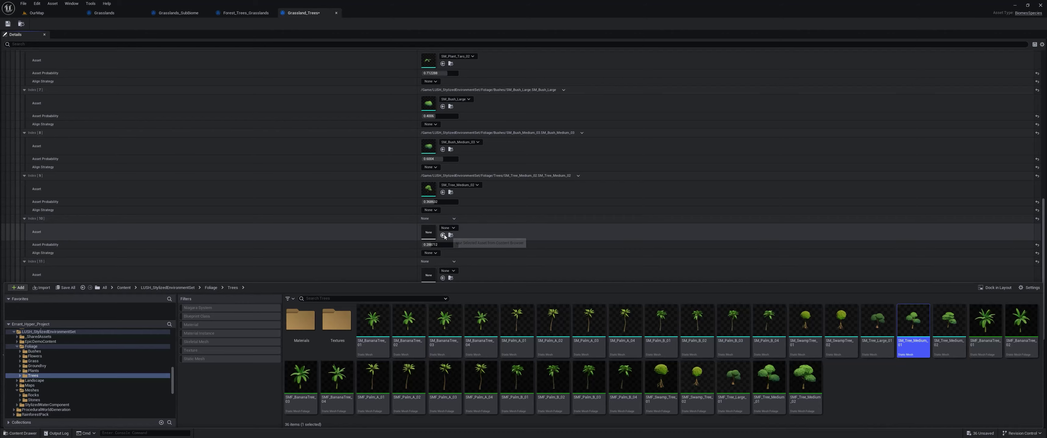
Assign the SM_Tree_Large_01 mesh to the Index [11] asset entry
key("ctrl+space")
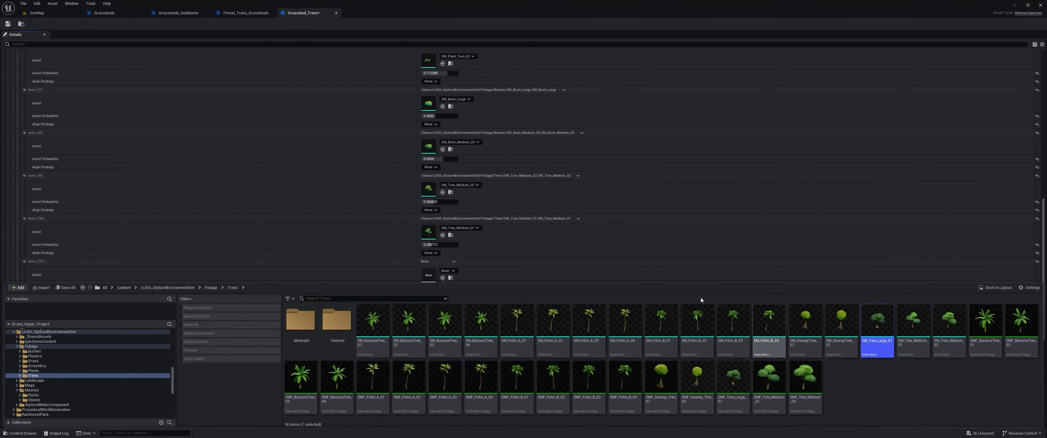
left_click(505, 275)
scroll(505, 217, "down", 3)
scroll(505, 214, "down", 1)
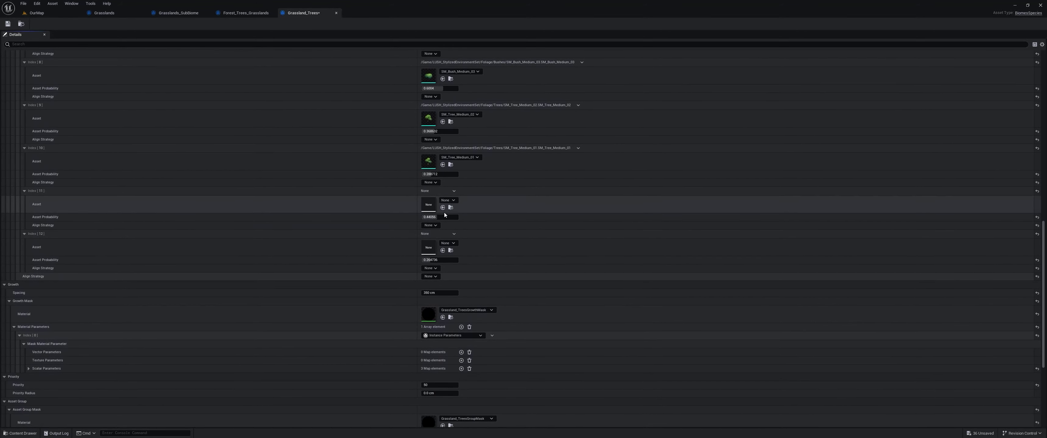
left_click(442, 207)
Assign SM_BananaTree_01 to the Index [12] asset entry and set its asset probability to about 0.14
key("ctrl+space")
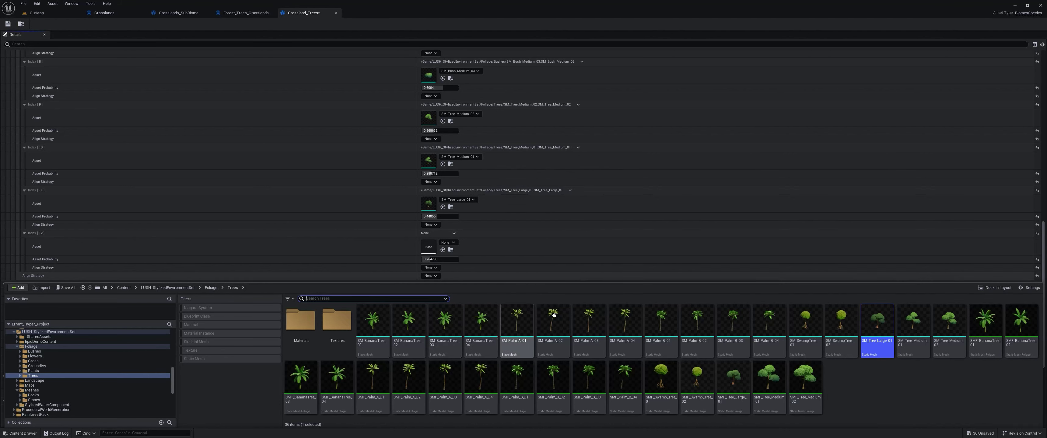
left_click(305, 386)
left_click(486, 239)
scroll(460, 226, "down", 2)
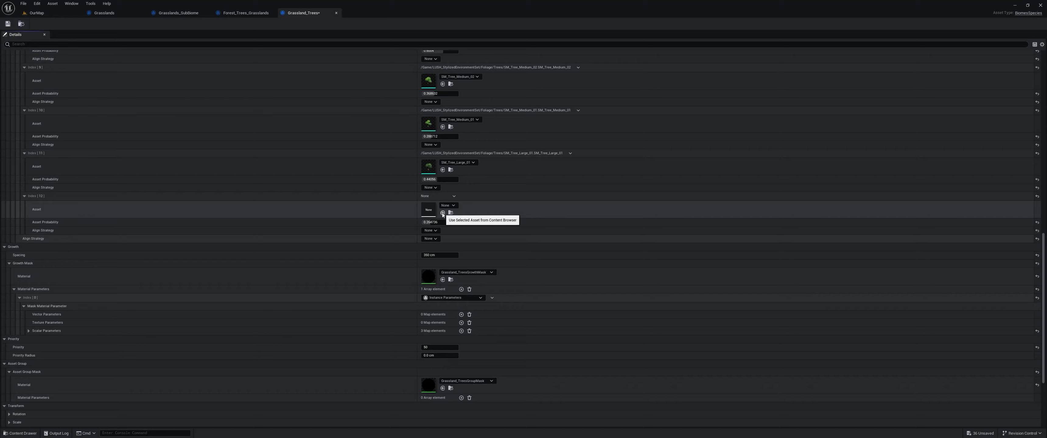
key("ctrl+space")
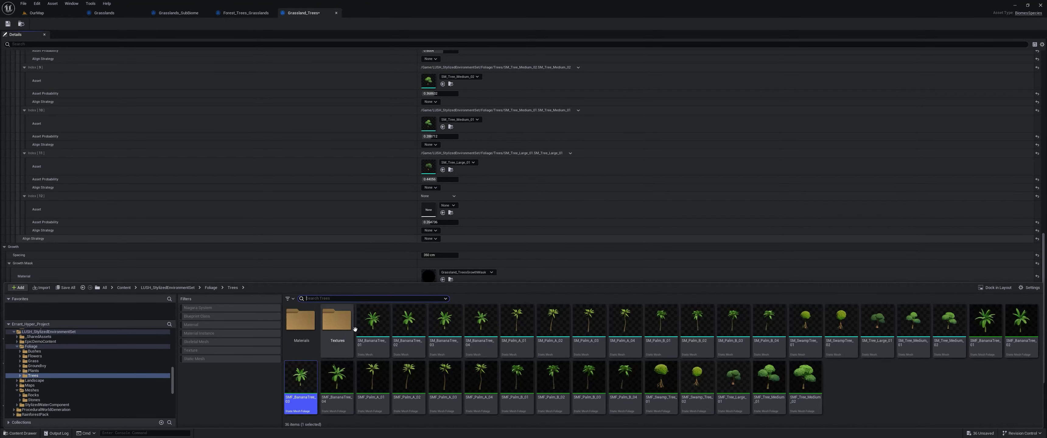
left_click(374, 323)
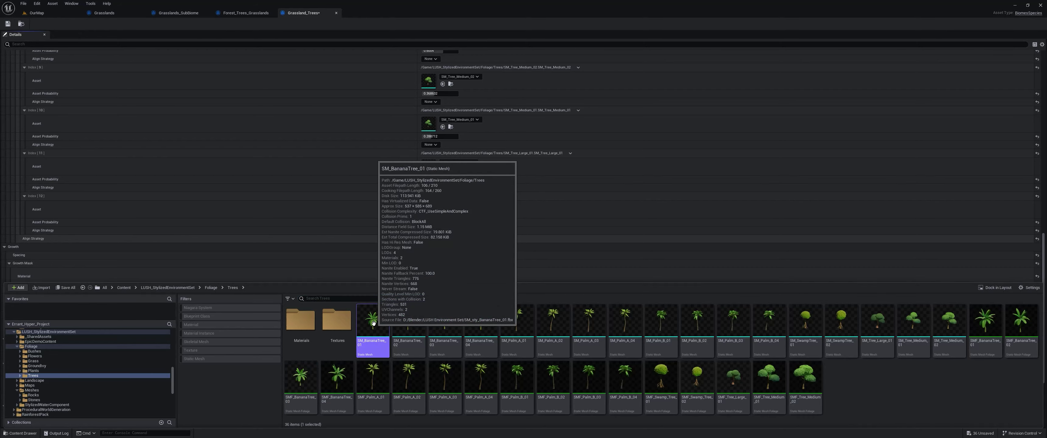
left_click(443, 213)
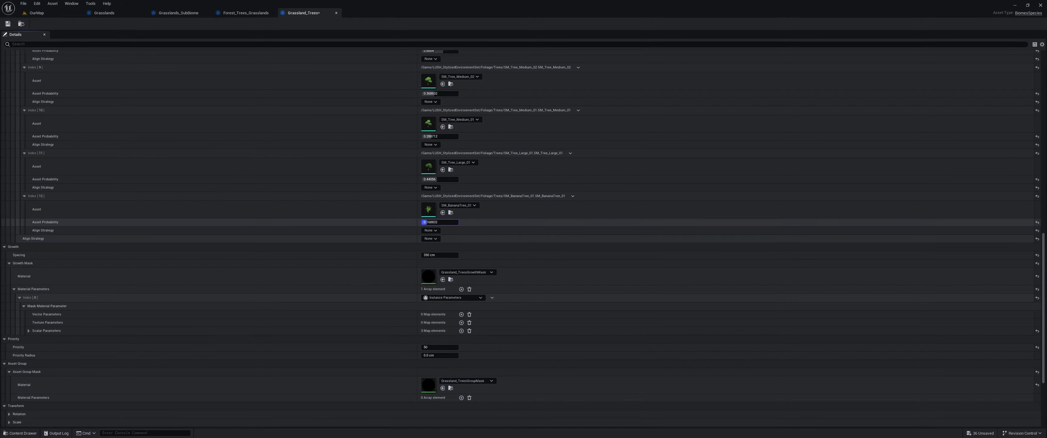
left_click_drag(429, 222, 428, 222)
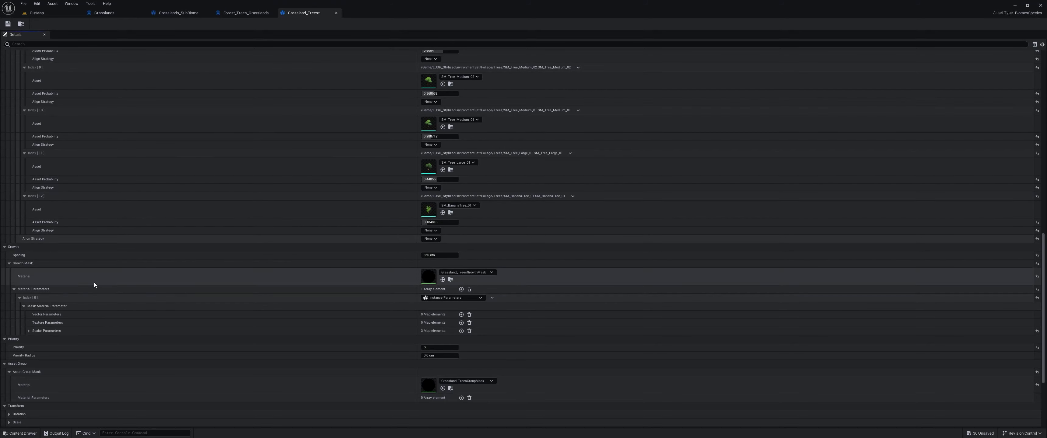
right_click_drag(227, 189, 226, 298)
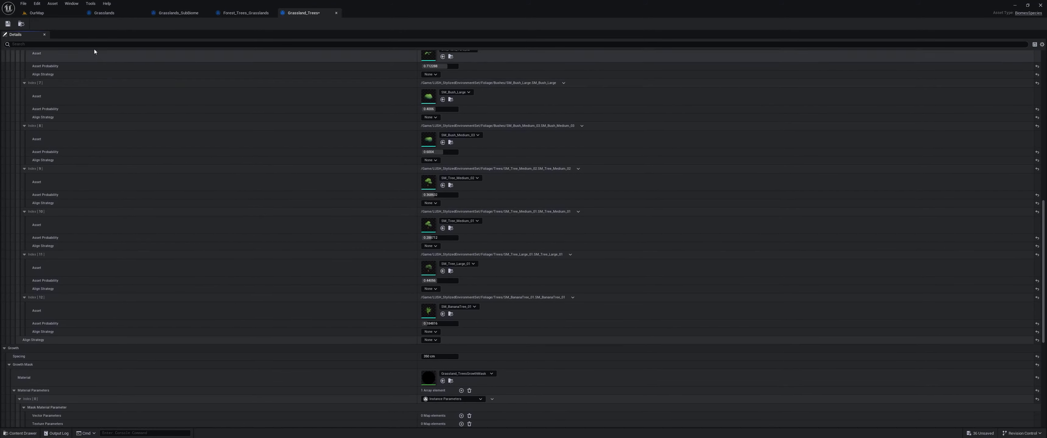
Regenerate the biomes in OurMap and examine the resulting trees, bushes and plants up close
left_click(37, 13)
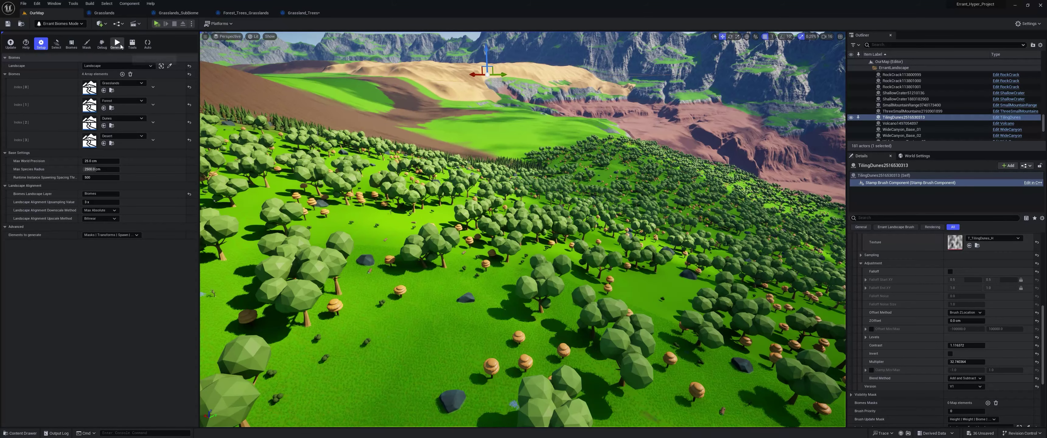
left_click(118, 43)
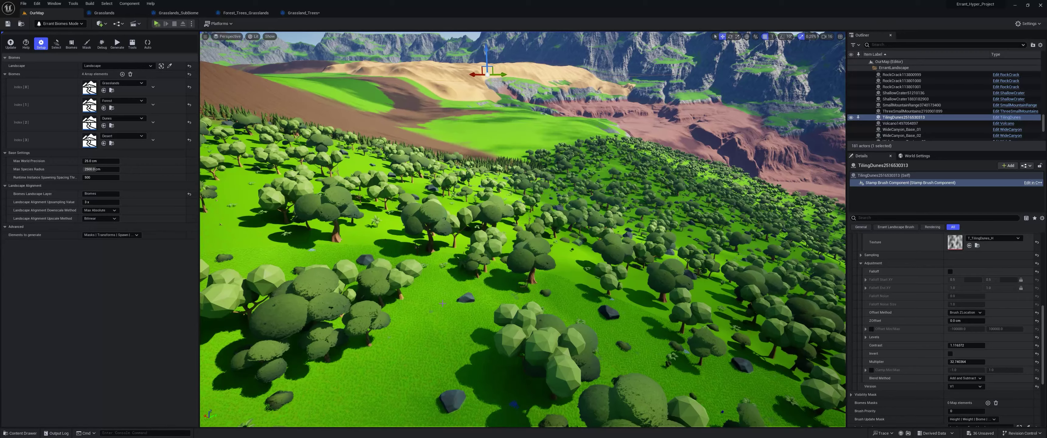
scroll(445, 301, "up", 5)
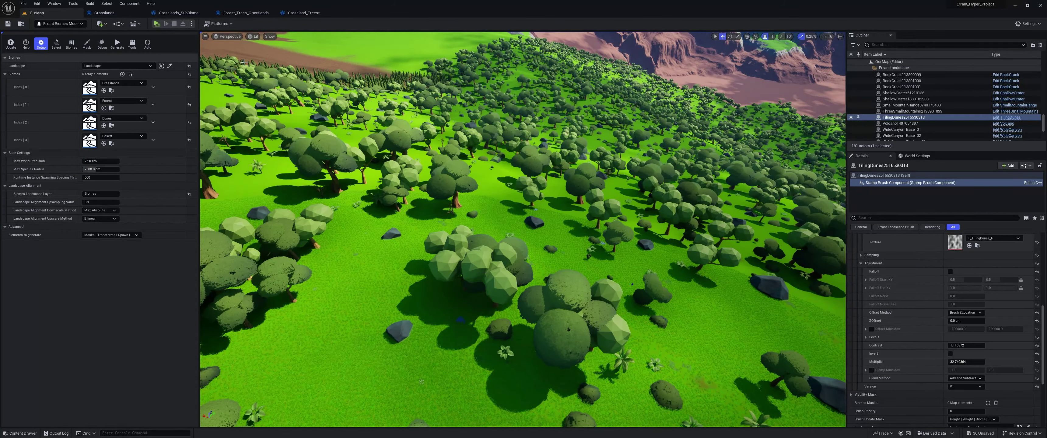
Review the list of asset entries and their probabilities in the Grassland_Trees species, from the stumps through SM_BananaTree_01
left_click(305, 13)
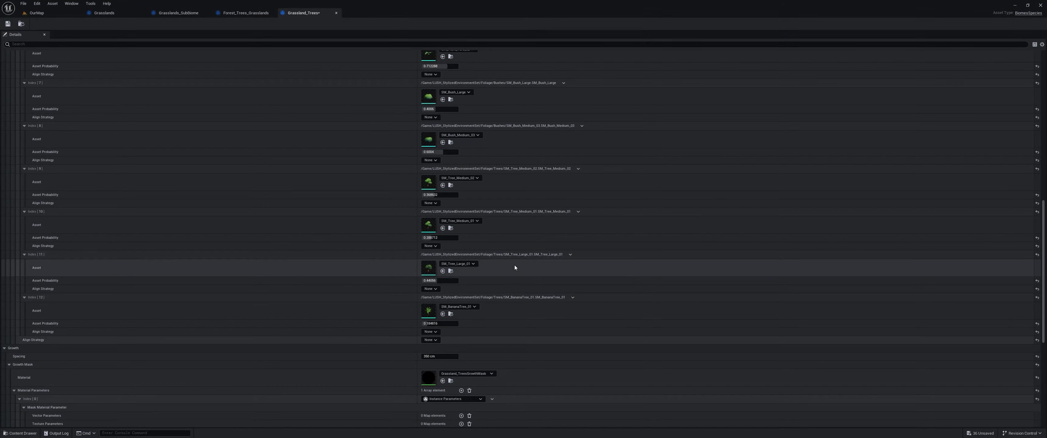
scroll(506, 307, "up", 10)
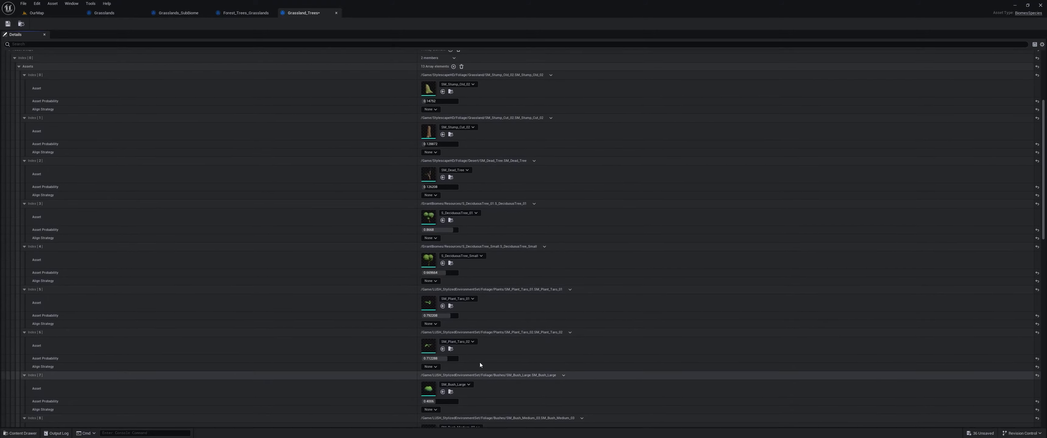
right_click_drag(479, 331, 490, 210)
right_click_drag(489, 317, 486, 210)
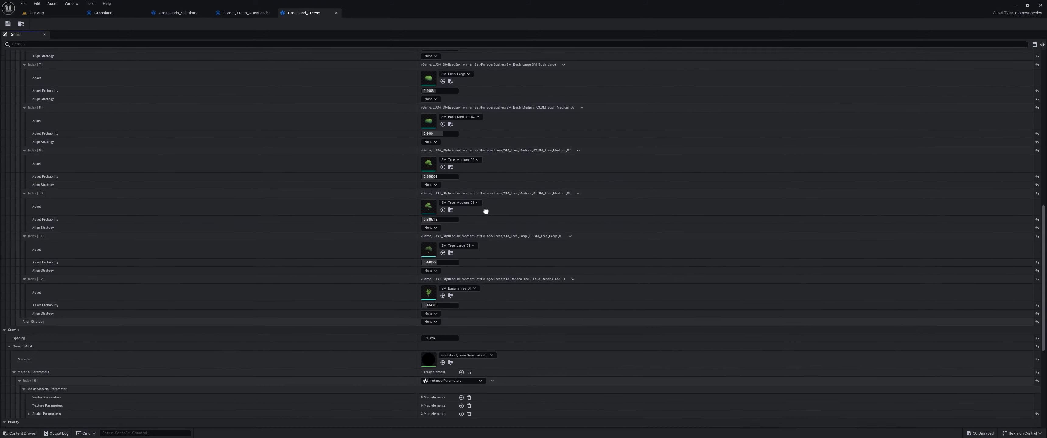
right_click_drag(97, 178, 119, 222)
scroll(147, 220, "up", 10)
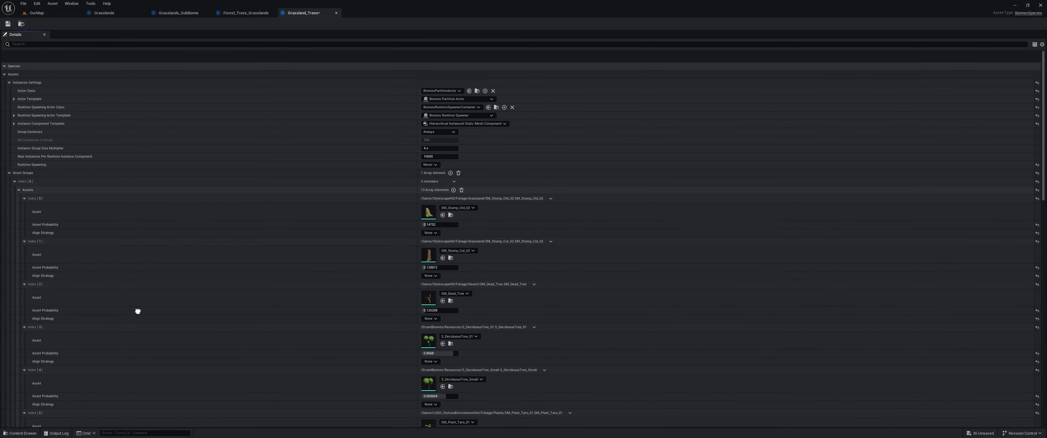
scroll(259, 211, "down", 5)
scroll(259, 286, "up", 3)
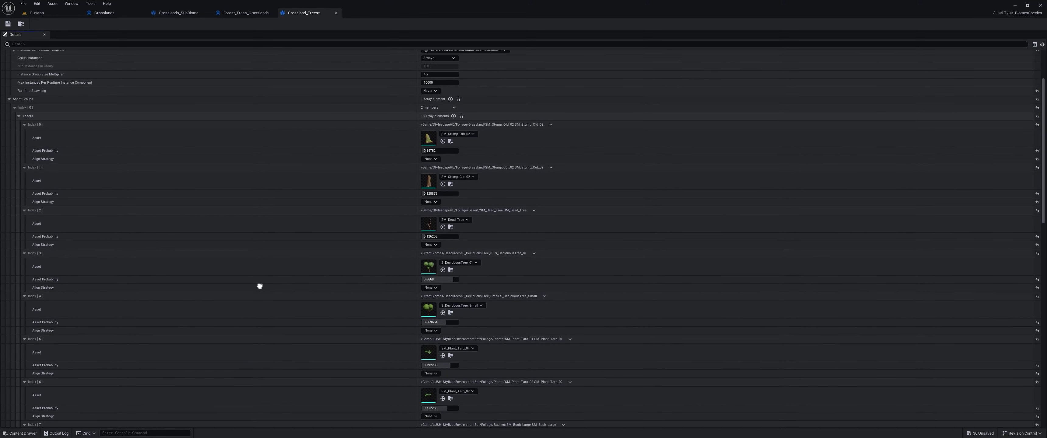
Collapse the Index [0] to Index [3] asset entries and inspect the S_DeciduousTree_Small mesh in its own editor
left_click(24, 125)
left_click(24, 133)
left_click(24, 142)
left_click(24, 152)
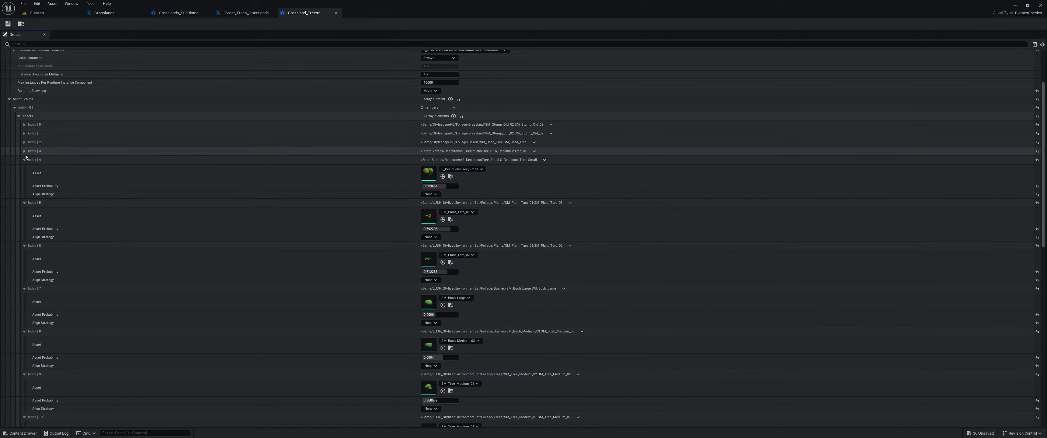
scroll(329, 180, "up", 2)
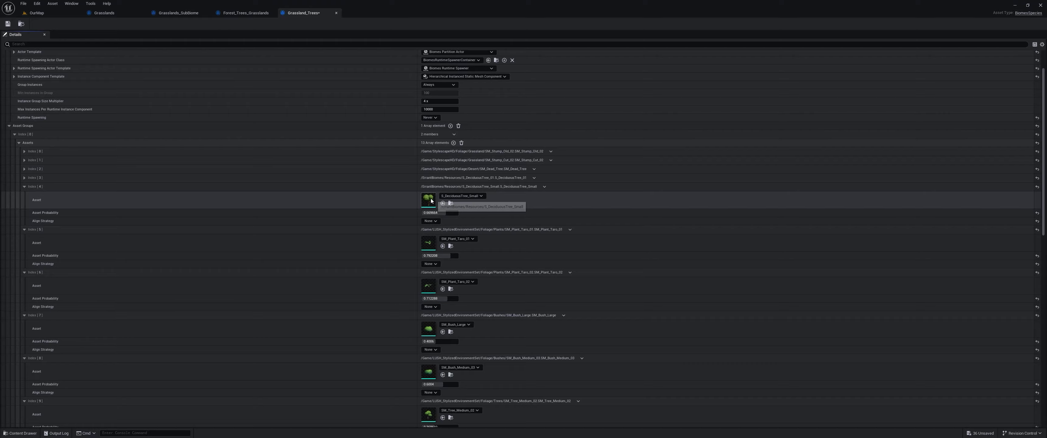
double_click(429, 199)
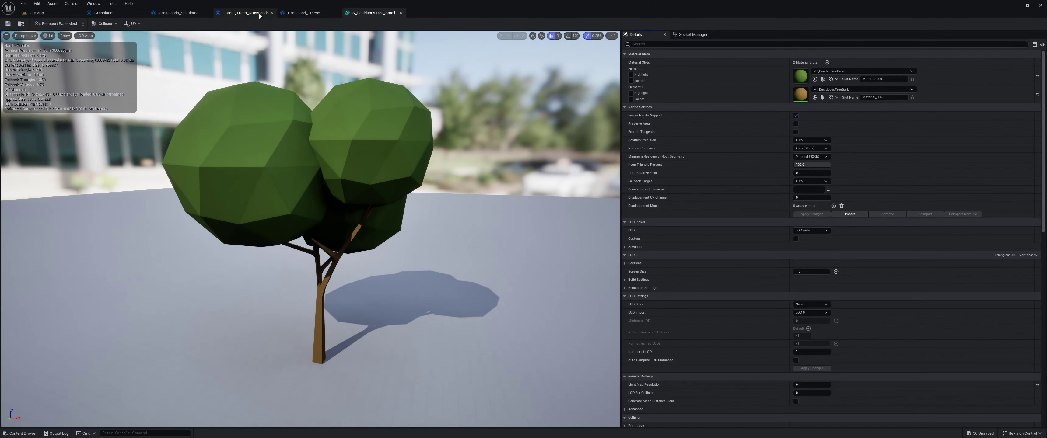
left_click(303, 12)
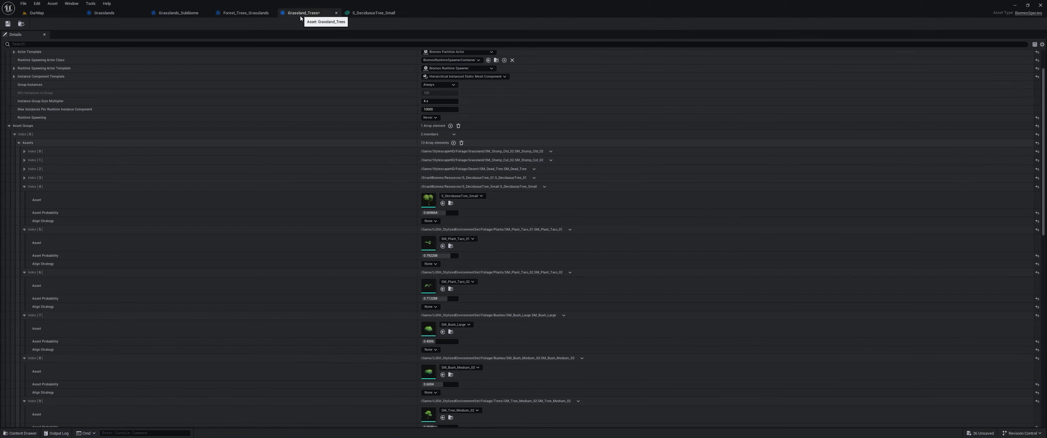
Expand the Index [2] and Index [3] asset entries again and browse the project's content folders for other foliage meshes
left_click(24, 178)
left_click(24, 169)
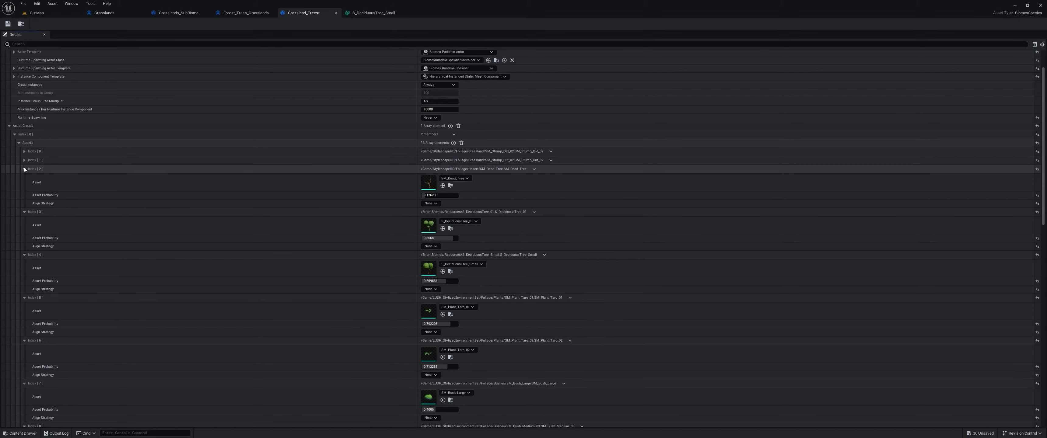
key("ctrl+space")
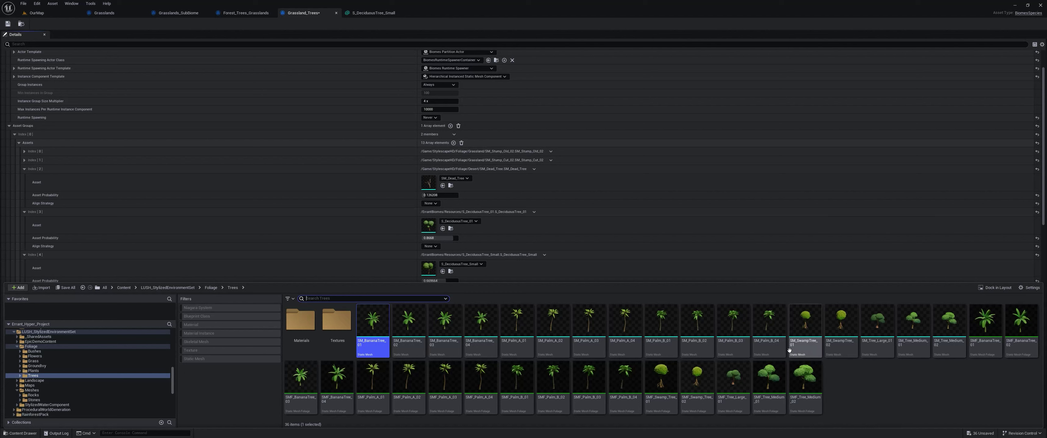
scroll(72, 376, "down", 3)
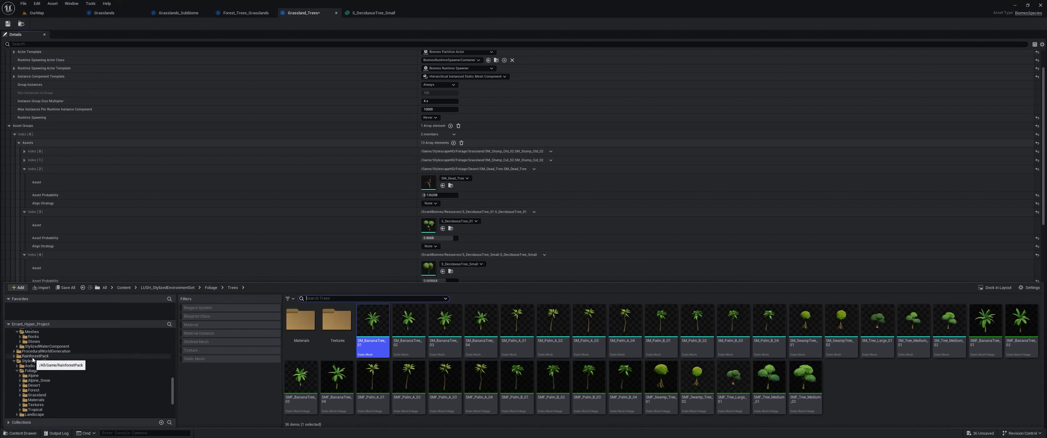
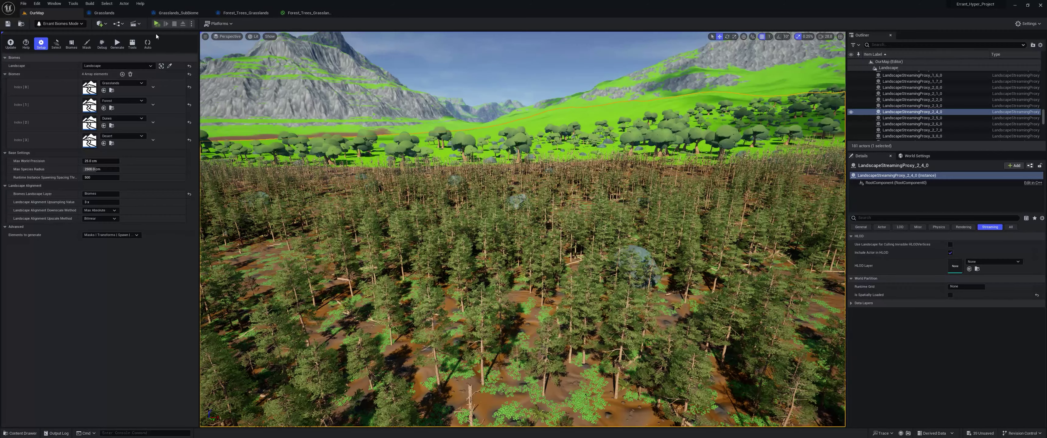
Regenerate the biomes in OurMap and fly over the landscape to examine the dense forest and the mountain
left_click(118, 43)
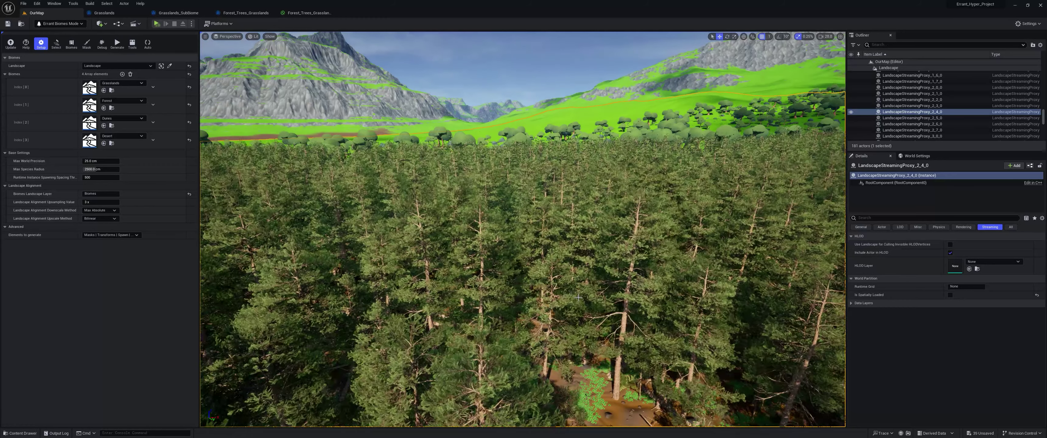
right_click_drag(523, 228, 528, 208)
scroll(523, 252, "up", 1)
scroll(529, 220, "up", 1)
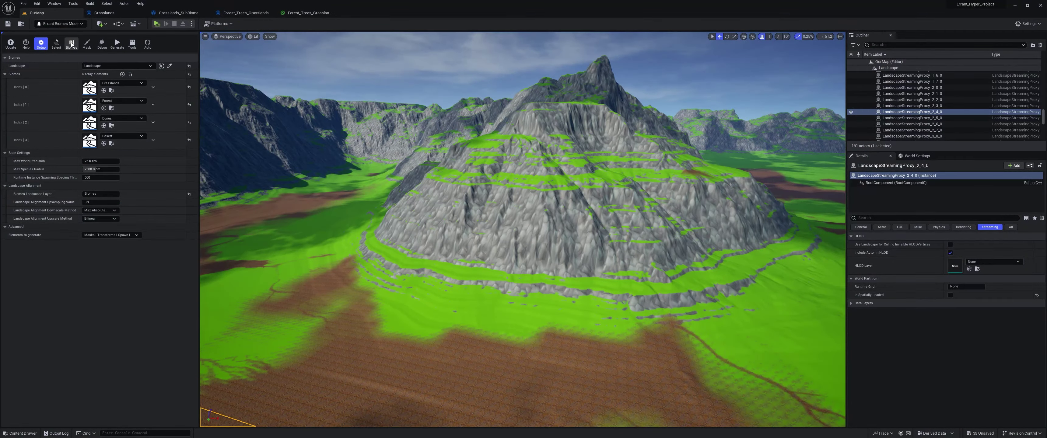
Display the biome painting overlay and examine the extent of the magenta Forest area within the grassland
left_click(71, 44)
mouse_move(447, 284)
right_mouse_down()
mouse_move(461, 300)
mouse_move(590, 305)
mouse_move(545, 299)
mouse_move(549, 309)
mouse_move(510, 328)
mouse_move(494, 323)
mouse_move(510, 252)
right_mouse_up()
scroll(589, 305, "up", 1)
scroll(545, 300, "up", 1)
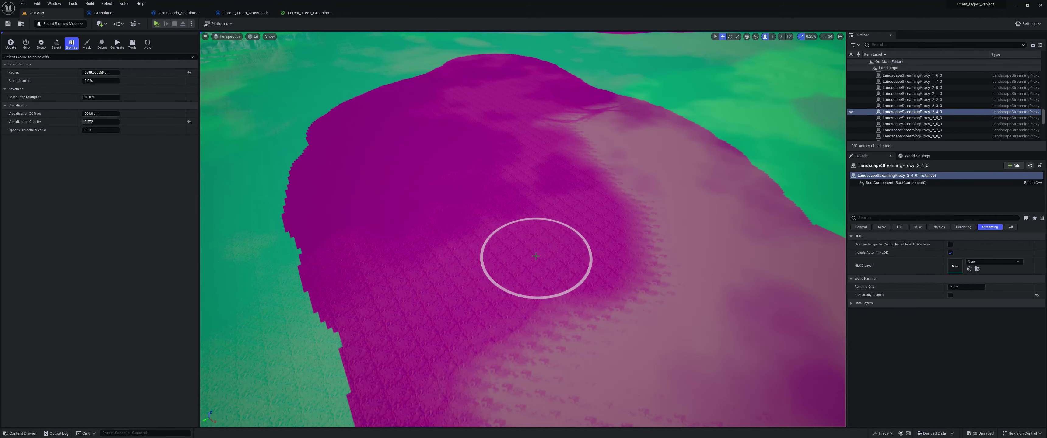
scroll(536, 256, "down", 4)
scroll(532, 255, "up", 2)
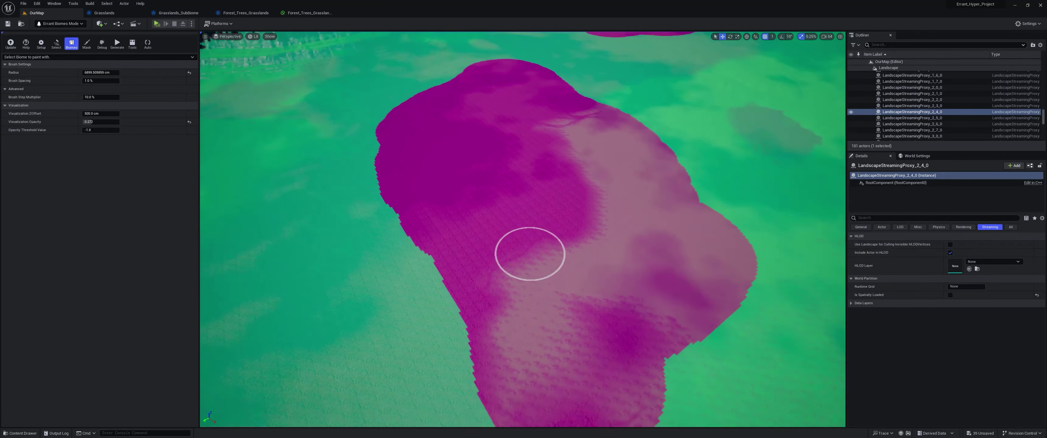
scroll(530, 254, "up", 2)
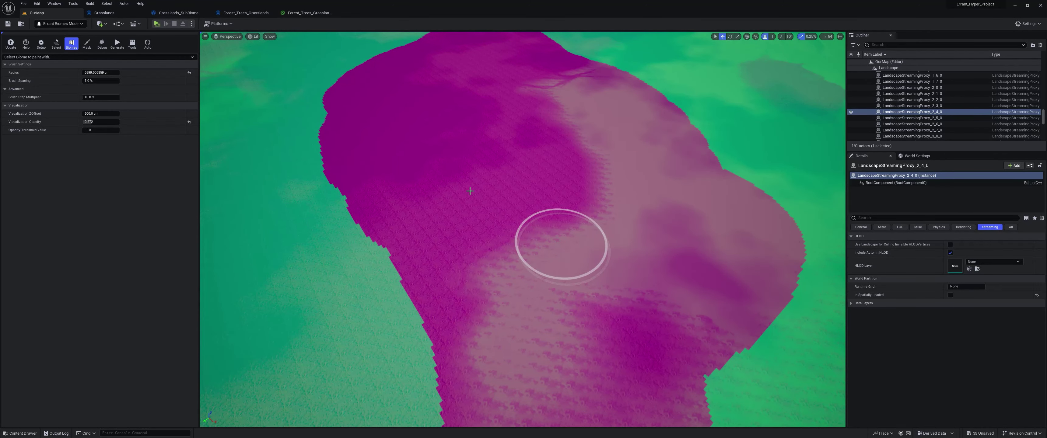
Compare the sub-biomes used by the Grasslands and Forest biomes and review the species in Grasslands_SubBiome
left_click(121, 14)
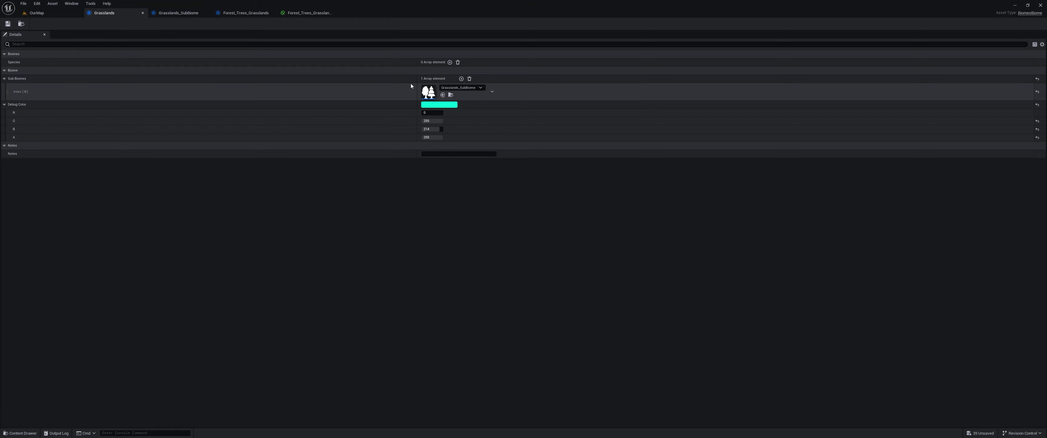
left_click(59, 14)
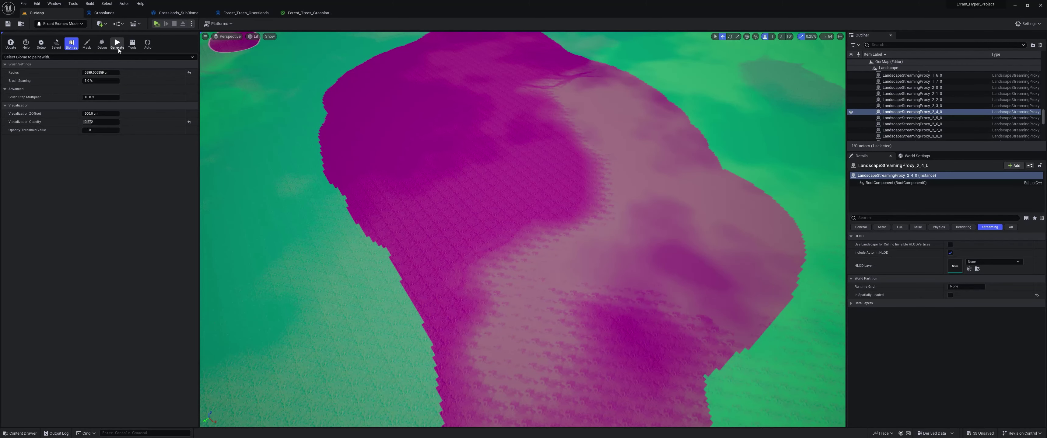
left_click(41, 48)
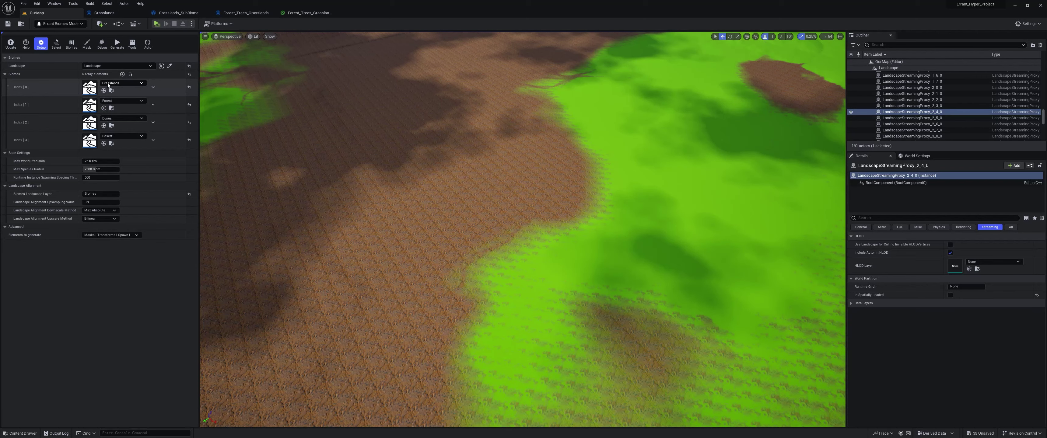
double_click(93, 108)
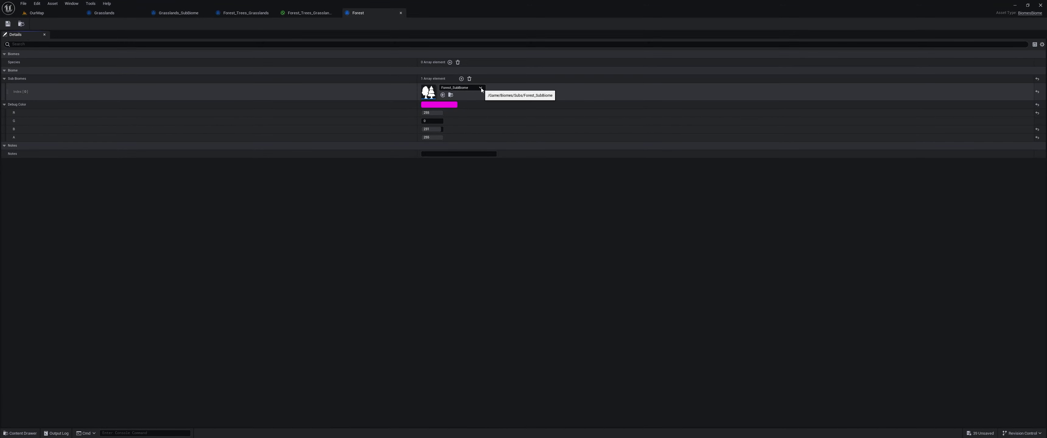
left_click(181, 12)
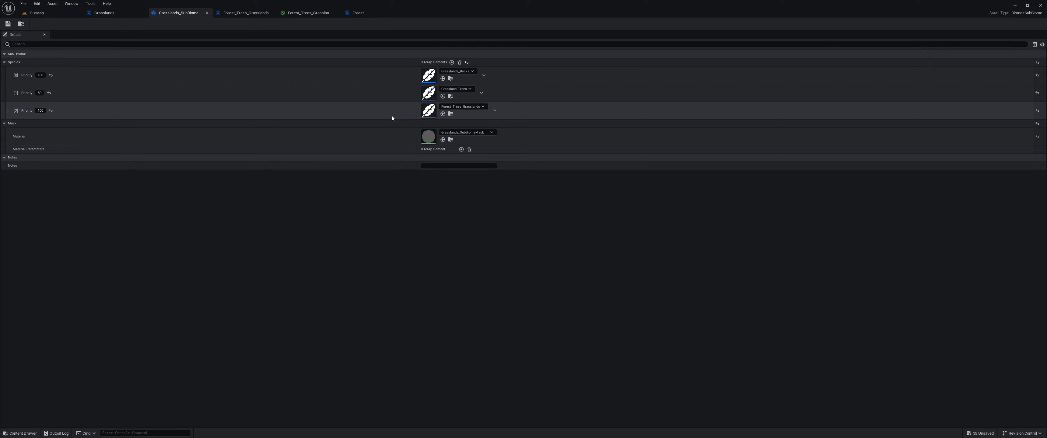
Assign Grasslands_SubBiome to the Forest biome's sub-biome entry and save the Forest asset
left_click(115, 14)
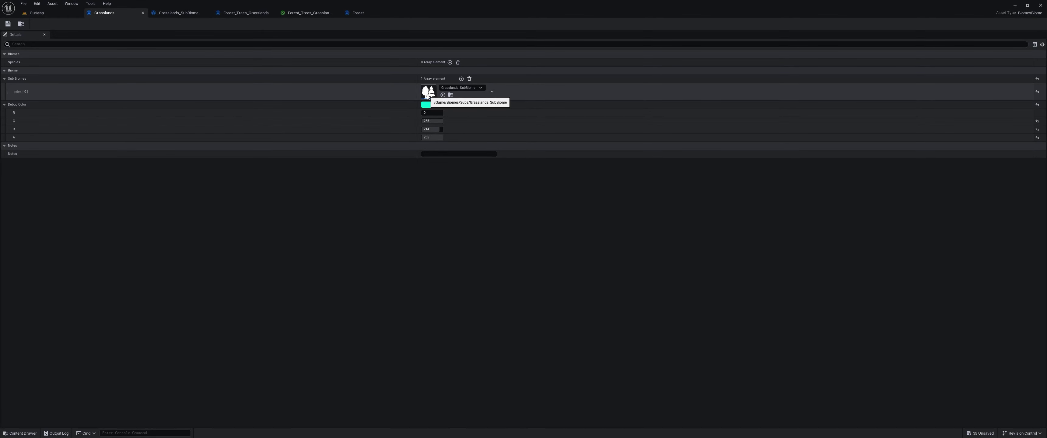
left_click(451, 94)
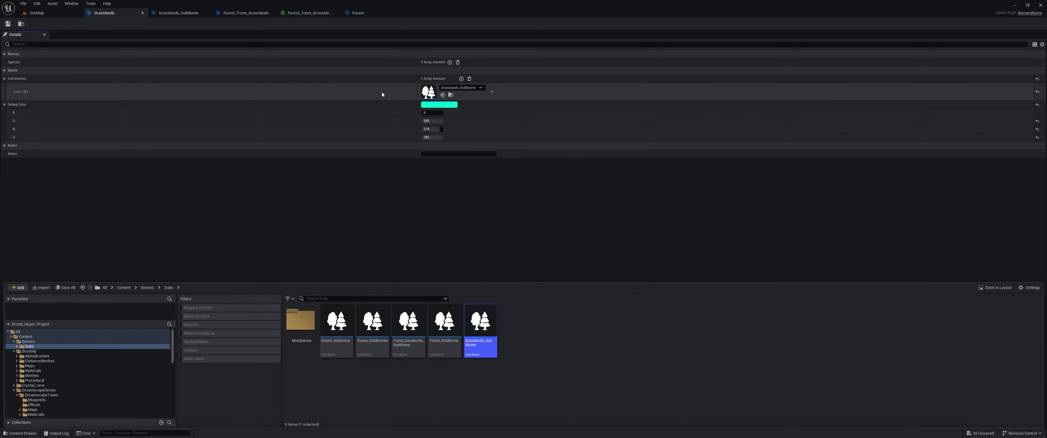
left_click(394, 91)
left_click(193, 15)
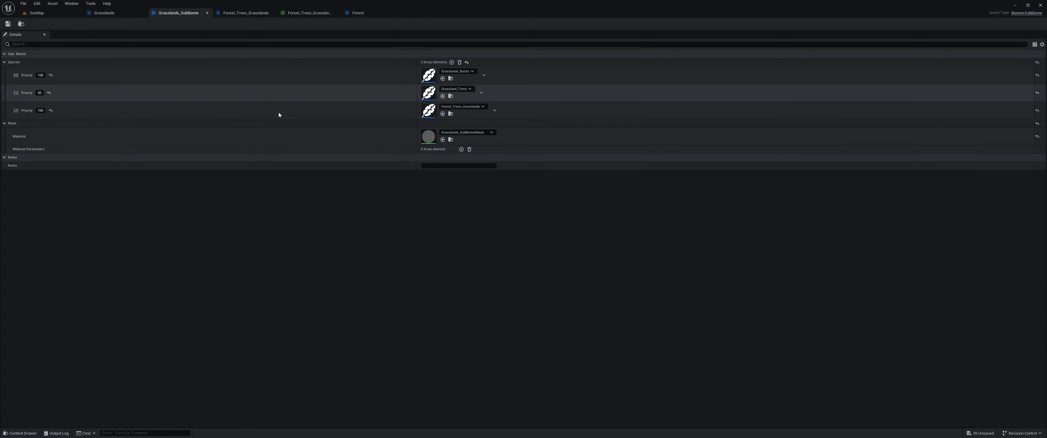
left_click(241, 16)
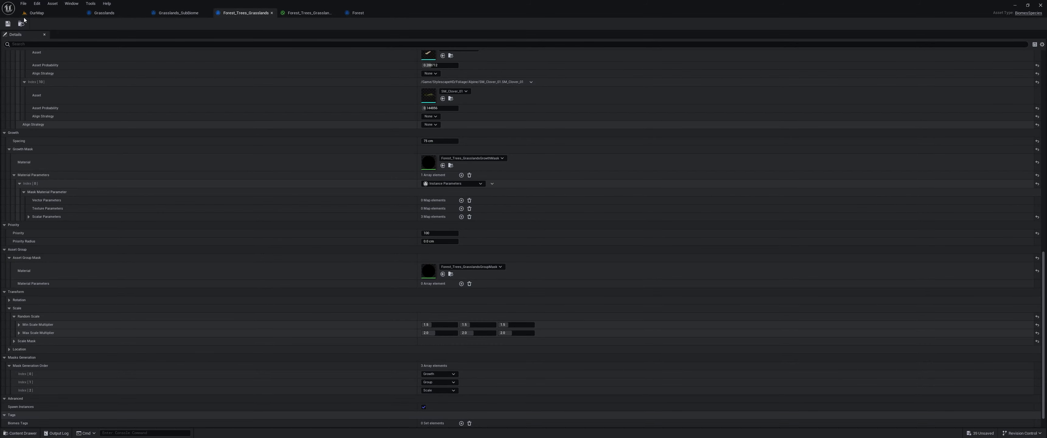
left_click(34, 12)
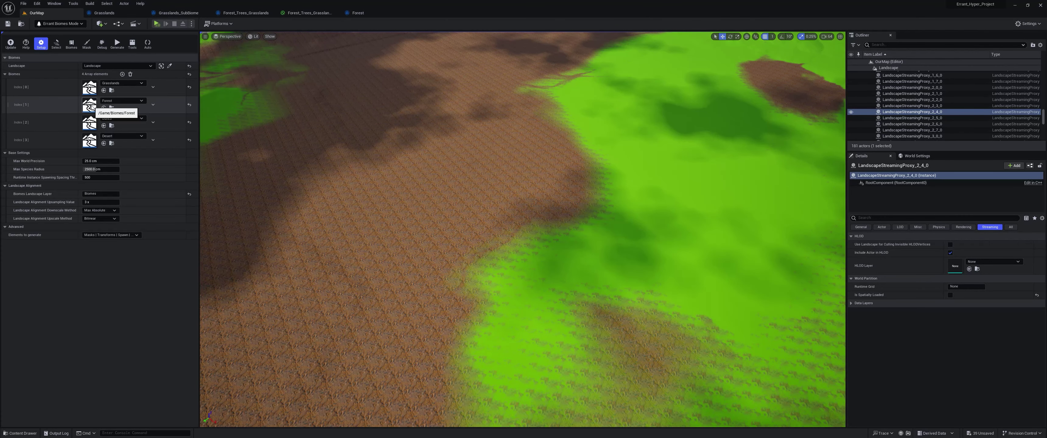
double_click(93, 106)
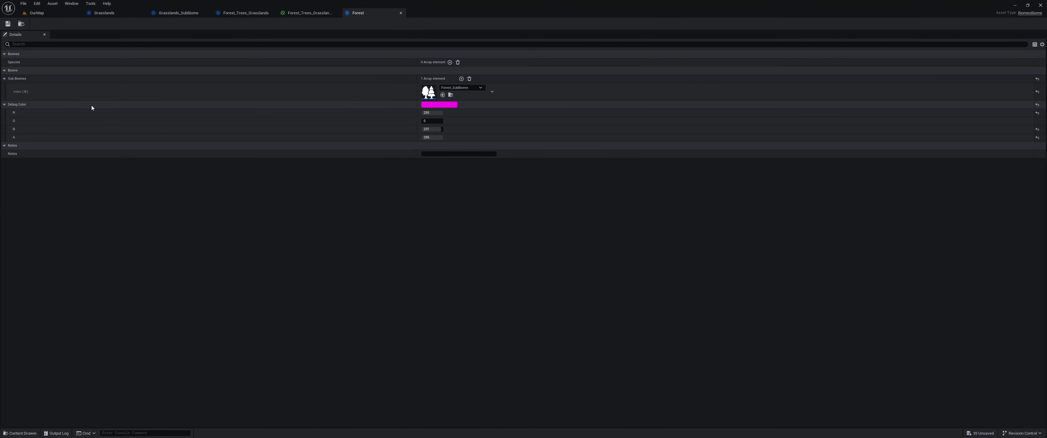
left_click(443, 94)
key("ctrl+s")
left_click(36, 13)
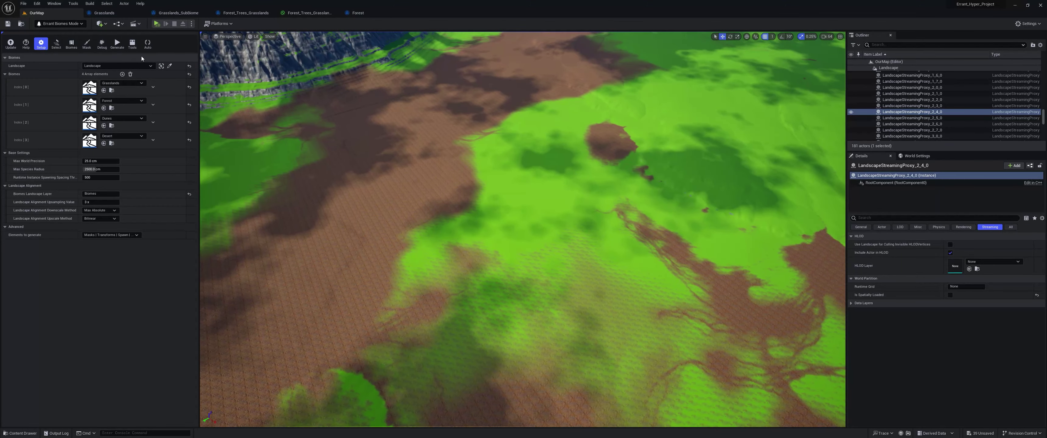
Check the painted Forest area, and select the landscape components covering it and the neighbouring grassland for generation
left_click(70, 48)
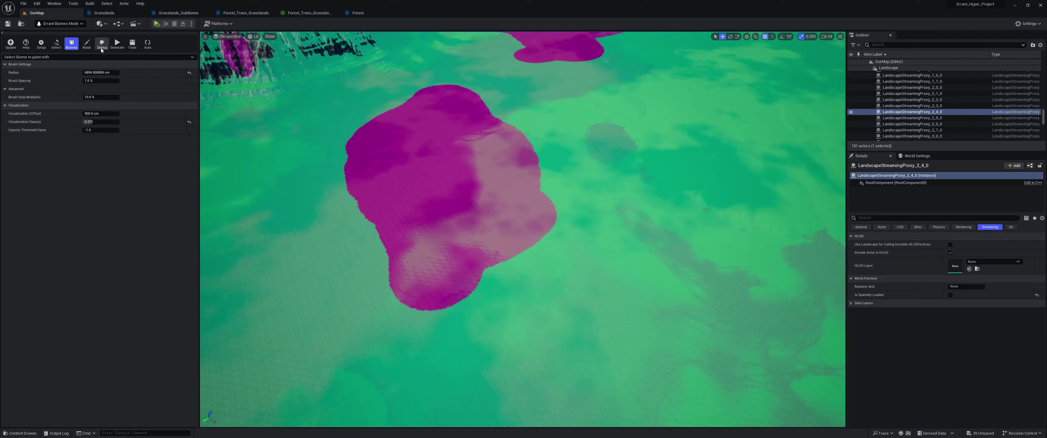
left_click(56, 46)
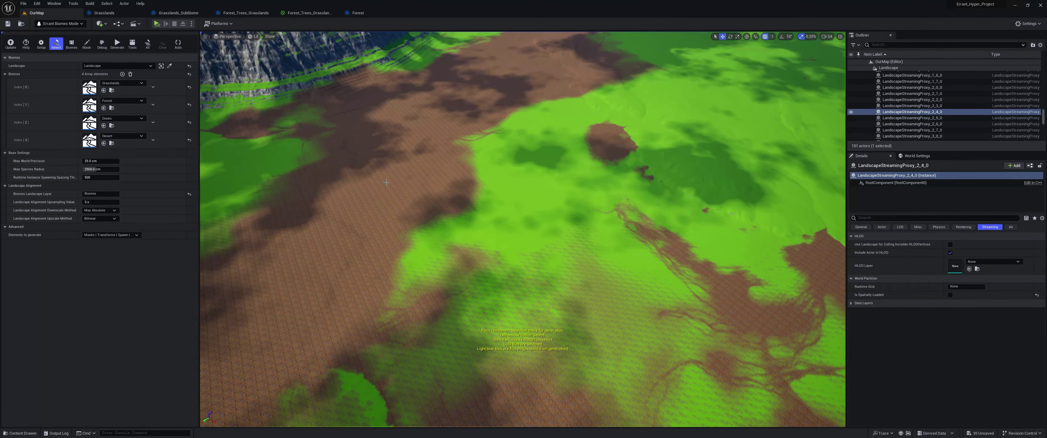
left_click(422, 149)
left_click(494, 177)
left_click(525, 264)
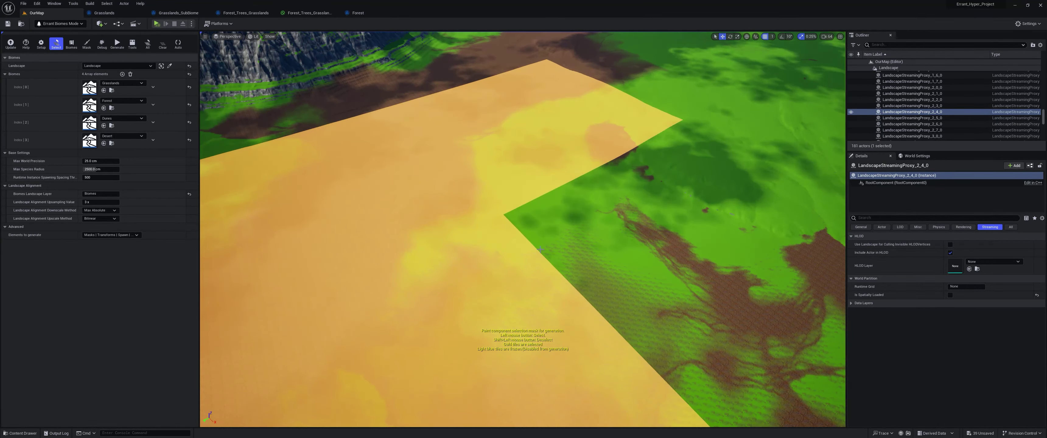
left_click(569, 220)
Generate the biomes on the selected landscape components in front of the rocky mountains
right_click_drag(569, 220, 704, 203)
key("w")
scroll(545, 179, "up", 1)
key("s")
key("w")
key("s")
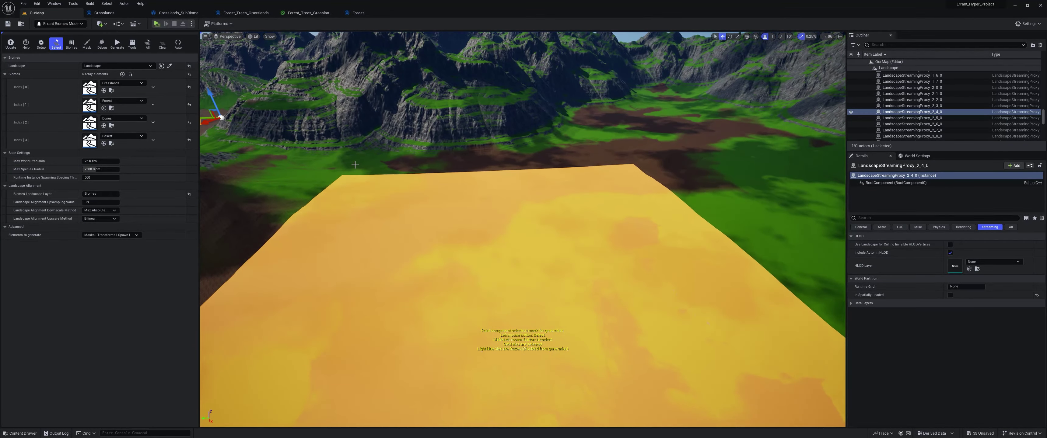
left_click(117, 44)
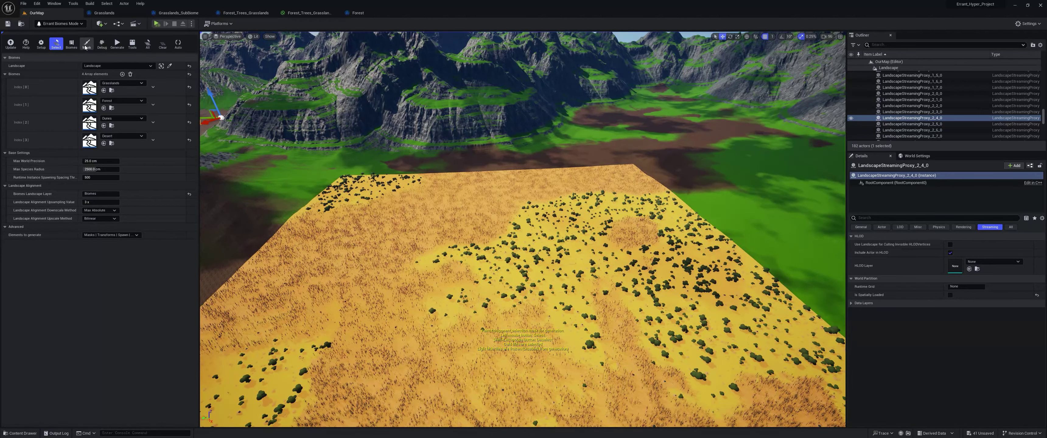
Examine the painted biome masks around the generated forest and grassland, from close up to a wide view of the mountains
left_click(71, 44)
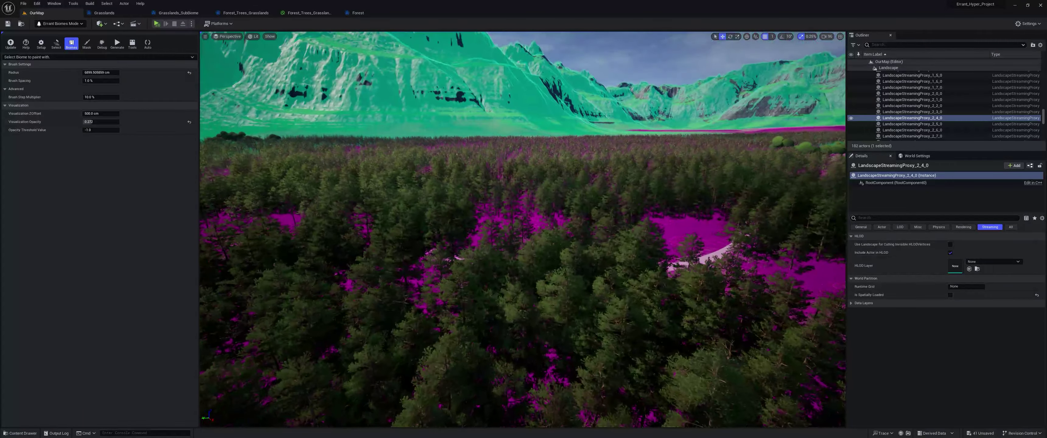
key("s")
mouse_move(523, 229)
right_mouse_down()
mouse_move(541, 244)
mouse_move(488, 242)
mouse_move(479, 231)
mouse_move(516, 222)
right_mouse_up()
scroll(508, 219, "down", 2)
key("w")
key("s")
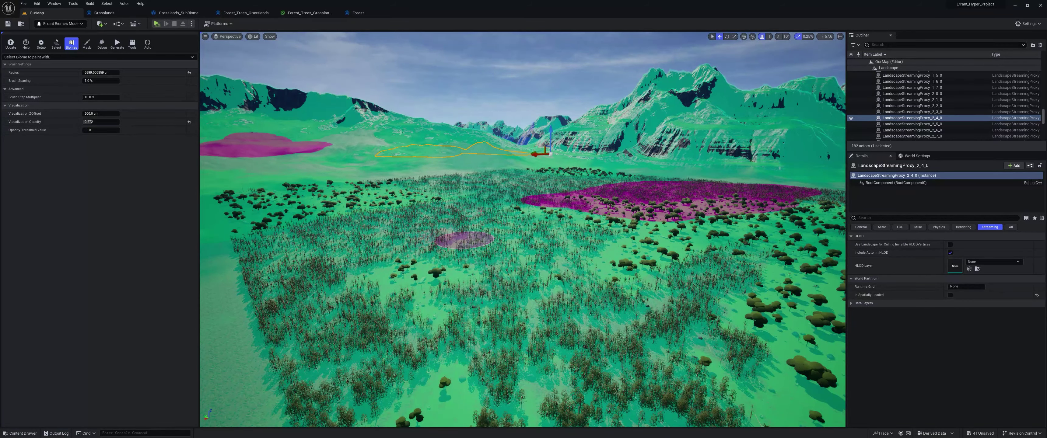
mouse_move(586, 301)
right_mouse_down()
mouse_move(549, 292)
mouse_move(585, 316)
mouse_move(562, 287)
mouse_move(554, 241)
mouse_move(506, 259)
right_mouse_up()
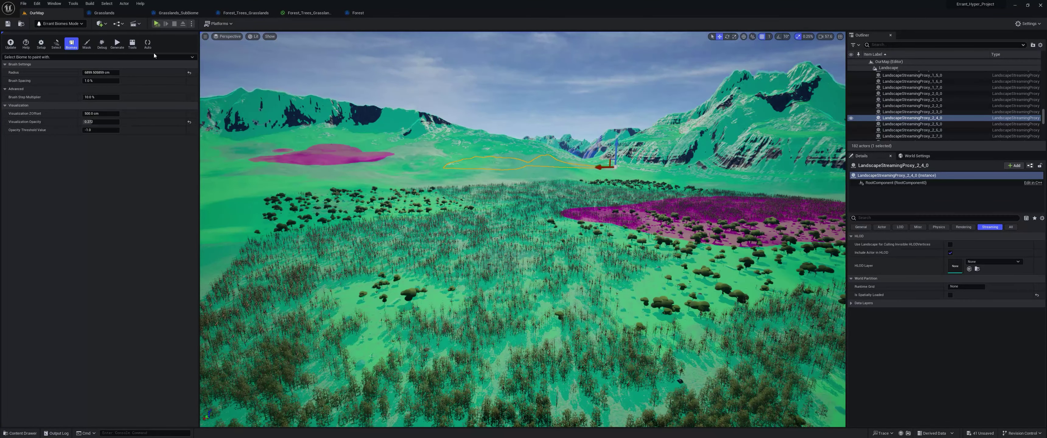
right_click_drag(417, 223, 421, 260)
right_click_drag(512, 262, 513, 269)
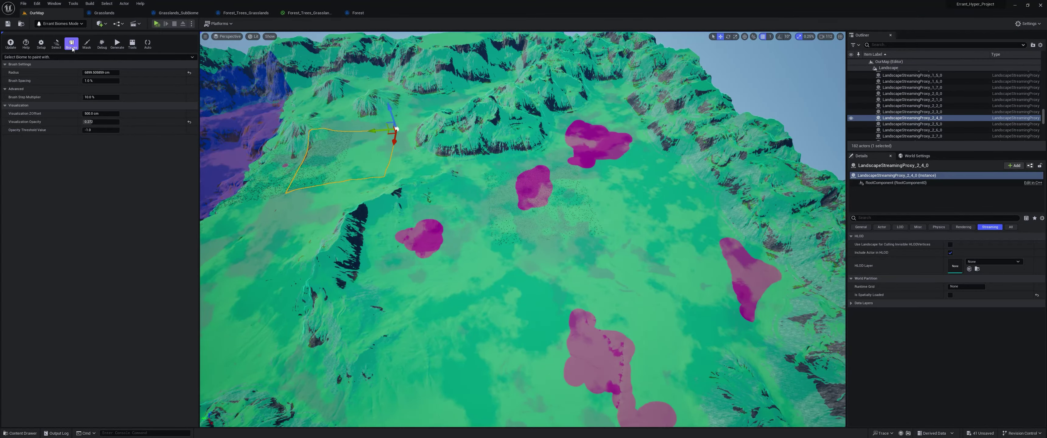
Clear the generated content from the selected landscape components and generate the biomes across them again
left_click(57, 44)
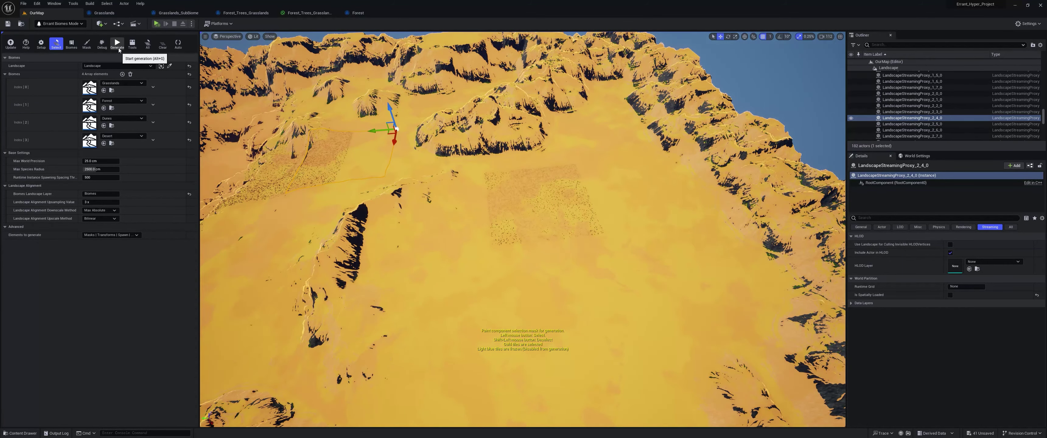
left_click(133, 46)
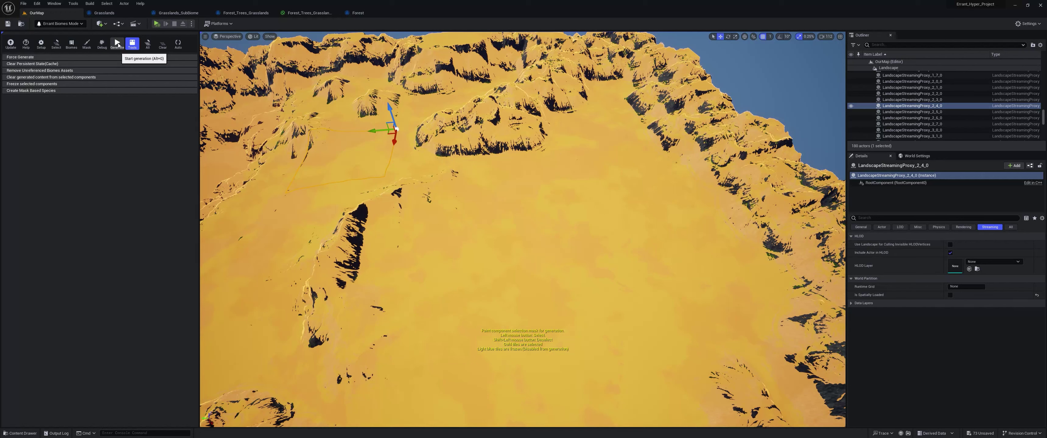
left_click(117, 43)
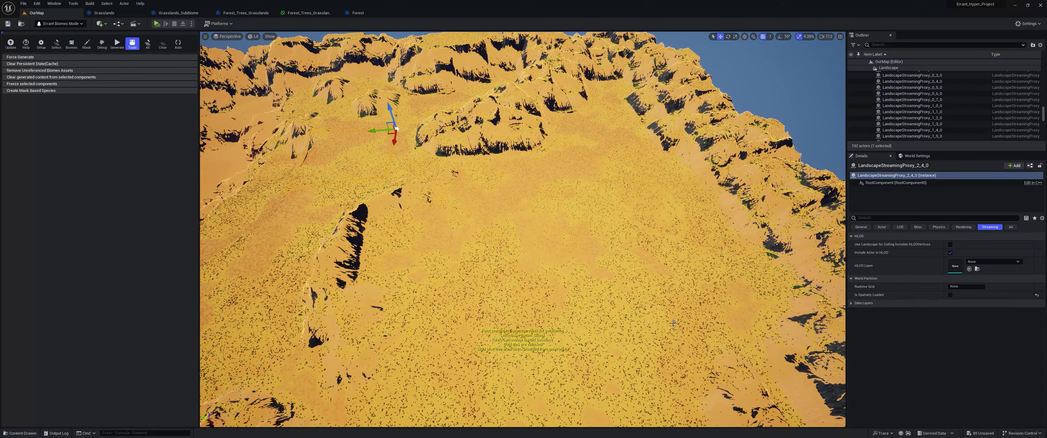
right_click_drag(552, 287, 488, 273)
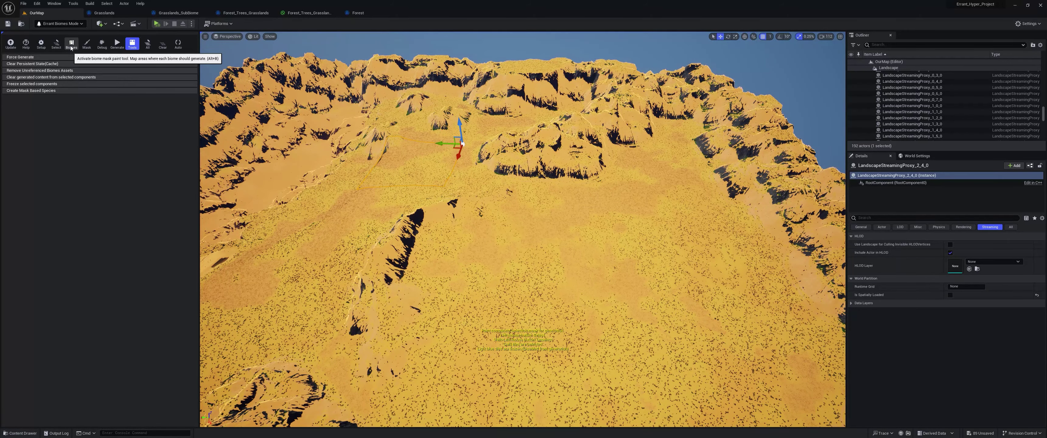
Switch from Errant Biomes Mode to Selection Mode and deselect the landscape streaming proxy
left_click(41, 44)
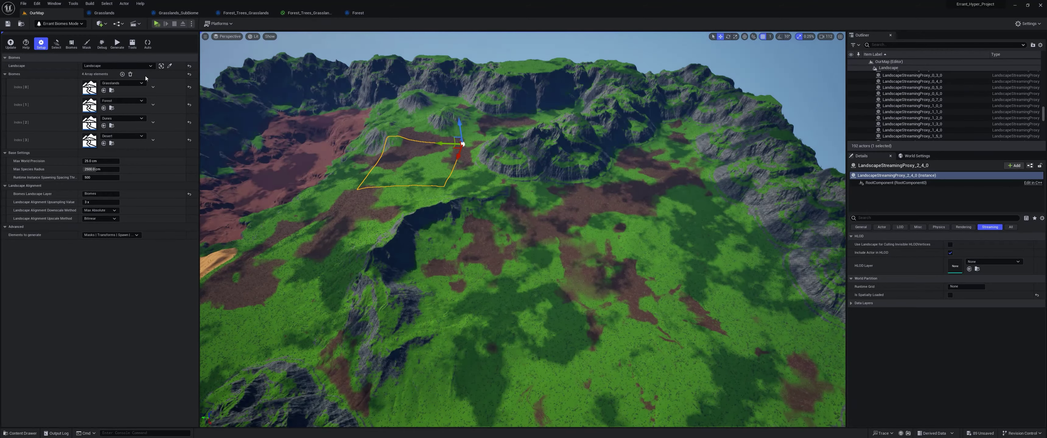
left_click(70, 24)
left_click(70, 33)
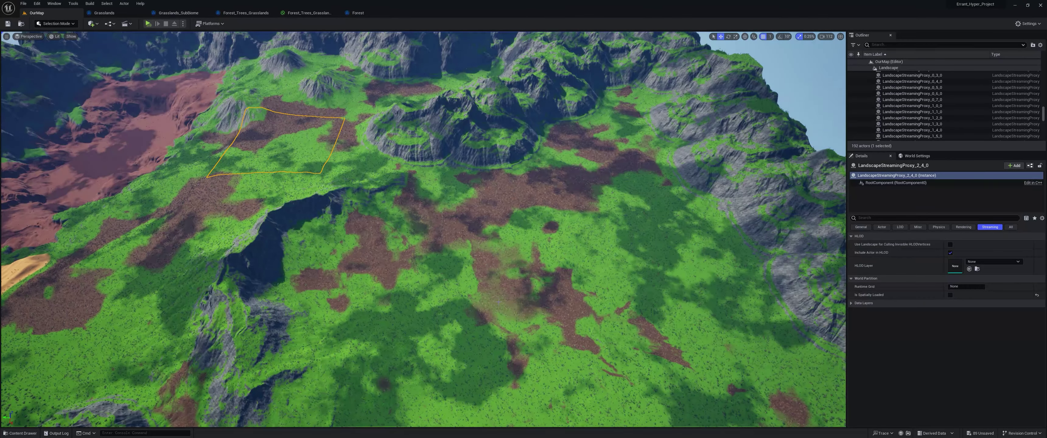
right_click_drag(442, 348, 243, 344)
key("Escape")
Display the frame rate in the viewport while viewing the red desert area
key("w")
key("w")
scroll(423, 325, "down", 5)
key("e")
scroll(219, 334, "up", 1)
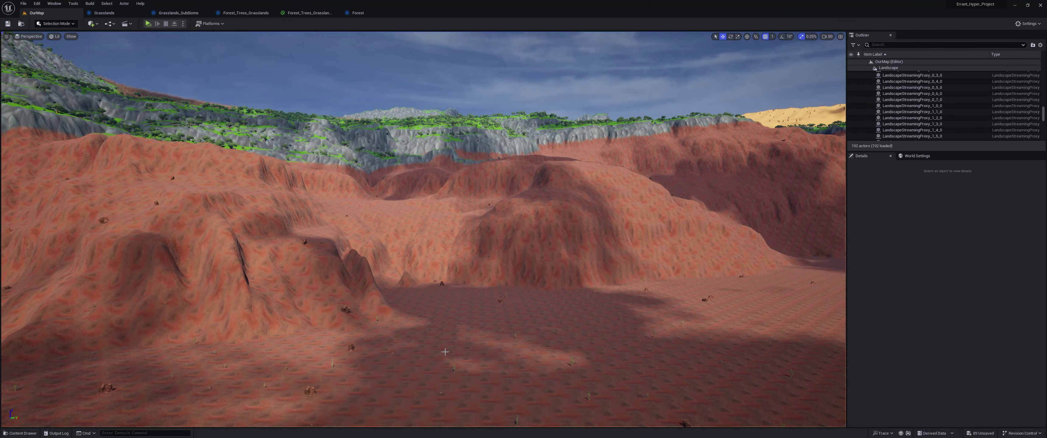
left_click(7, 36)
left_click(45, 65)
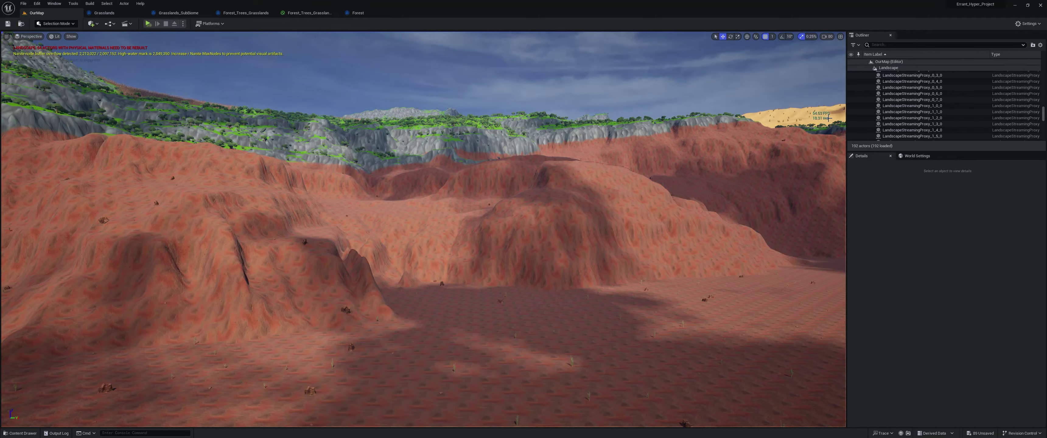
Examine the generated grassland trees and rocks and the frame rate while flying from the high overview down into the valley
right_click_drag(423, 228, 423, 238)
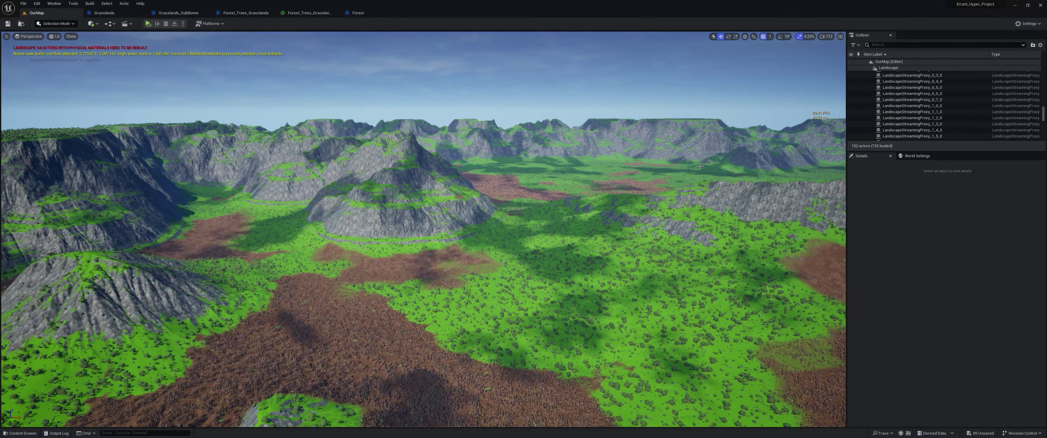
key("w")
scroll(424, 229, "down", 5)
right_click_drag(423, 229, 479, 291)
key("w")
right_click_drag(576, 272, 577, 244)
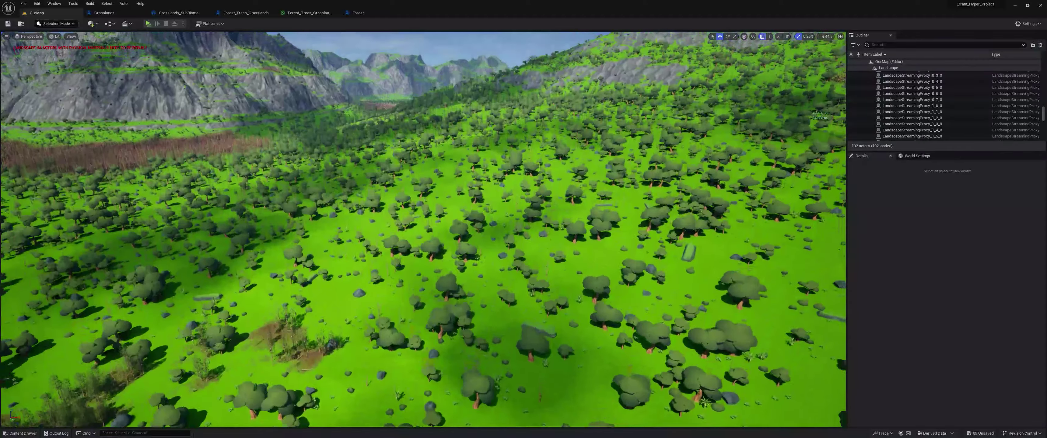
right_click_drag(423, 228, 423, 215)
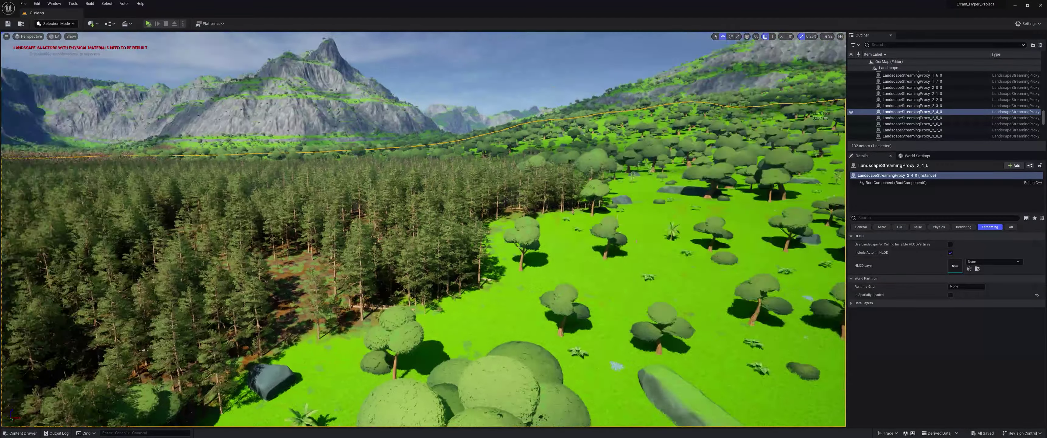
Examine the forest from ground level, checking the pines, ferns, clover, fallen logs and rocks throughout
key("w")
right_click_drag(424, 230, 382, 252)
scroll(382, 252, "down", 1)
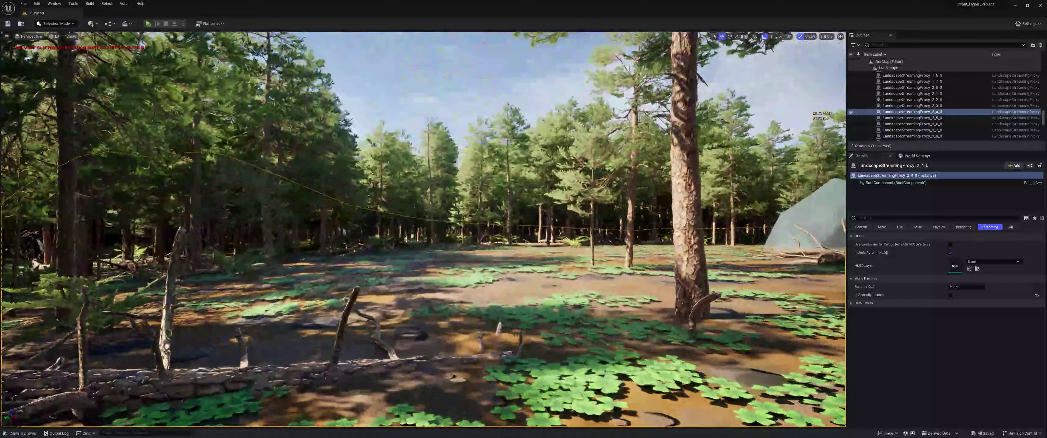
key("w")
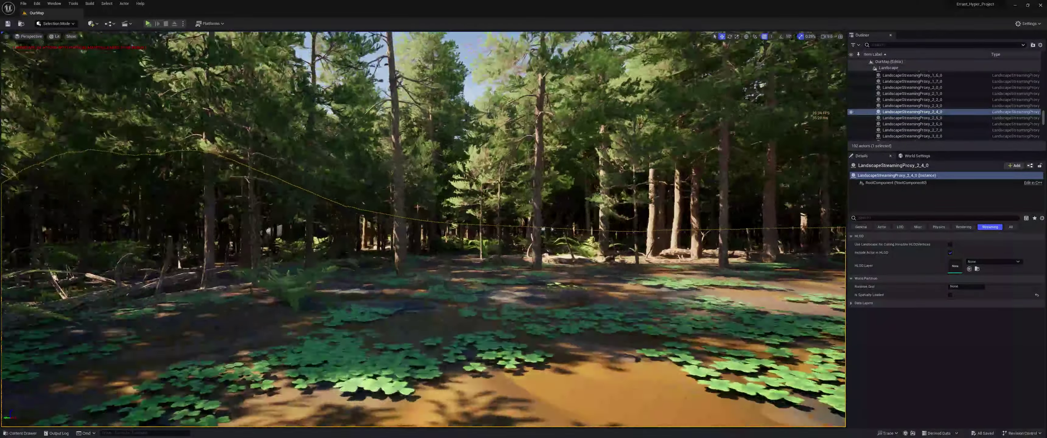
key("w")
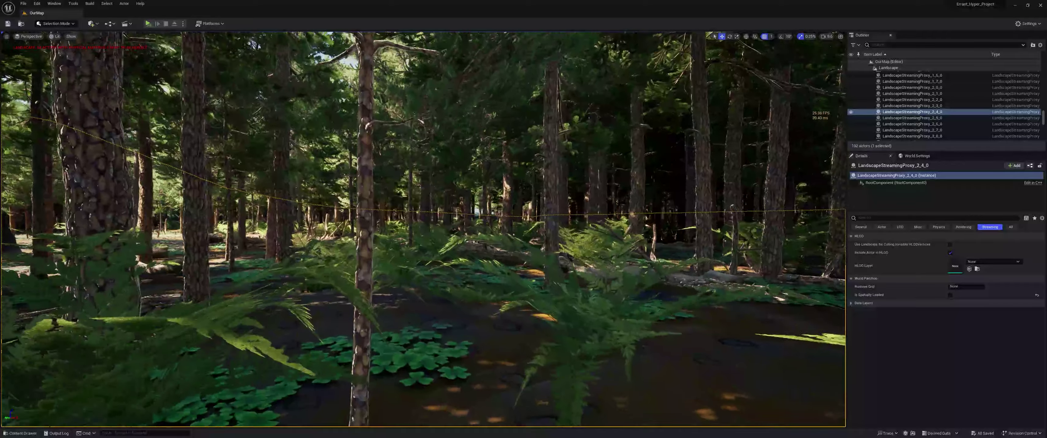
key("w")
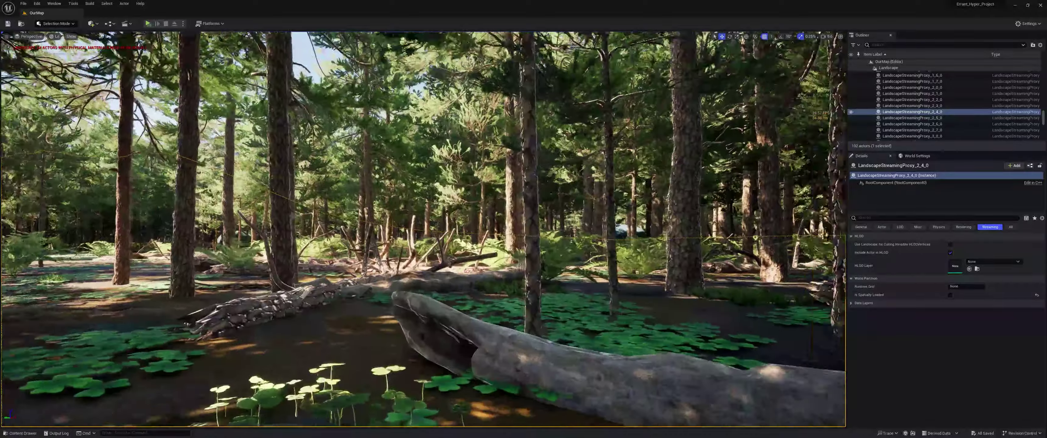
key("w")
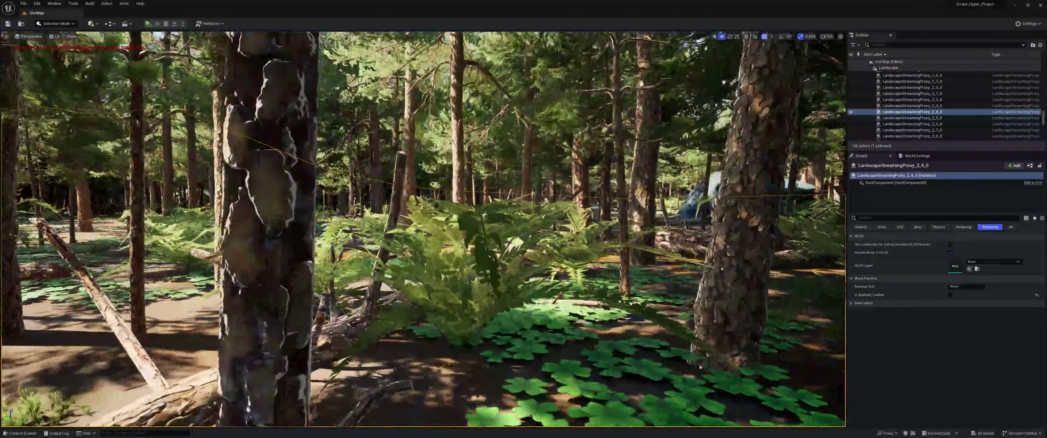
key("w")
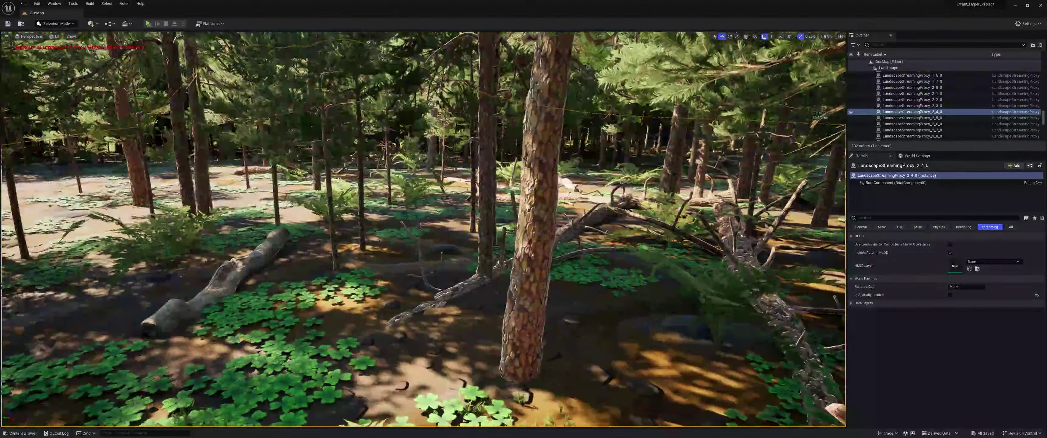
key("w")
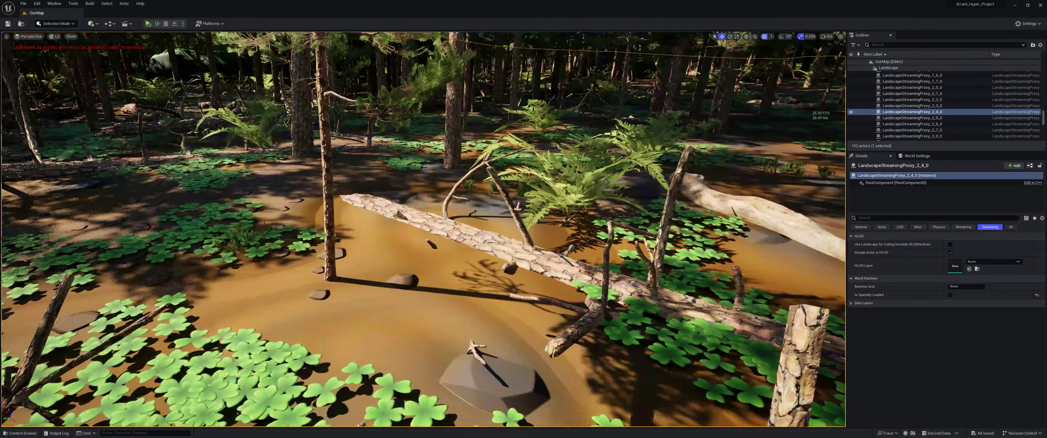
key("w")
key("w")
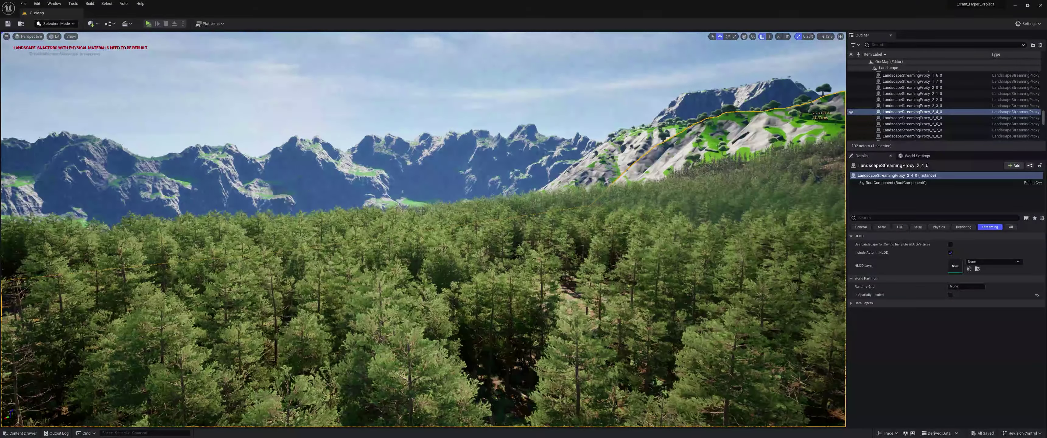
Examine the forest canopy and its borders with the grassland and mountain slopes from above
key("w")
key("w")
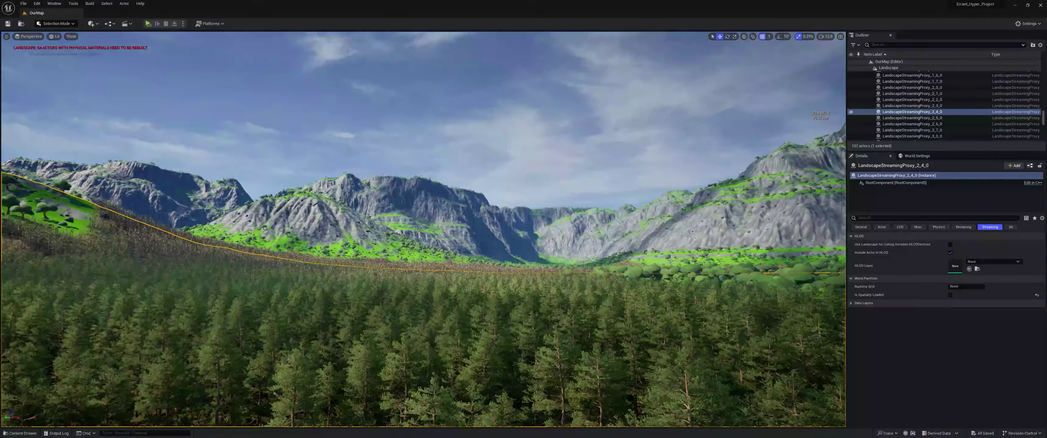
scroll(424, 230, "up", 2)
key("w")
scroll(423, 229, "up", 1)
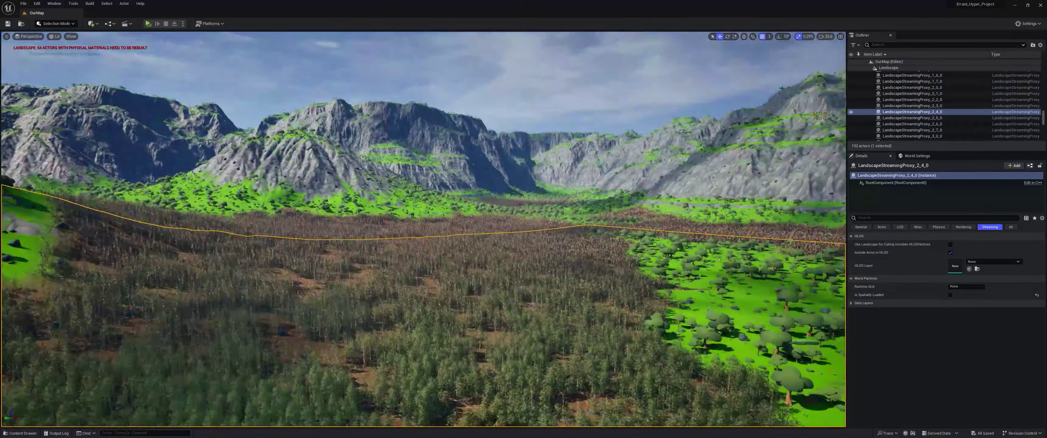
key("w")
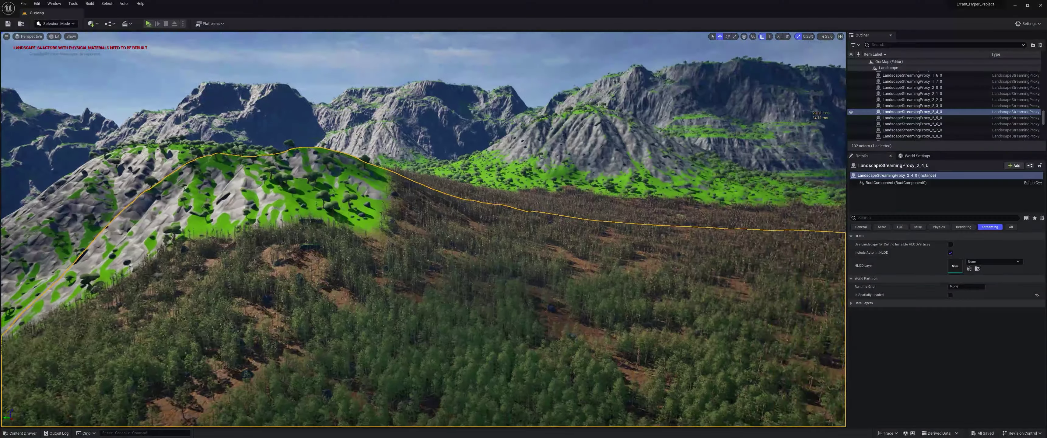
key("w")
right_click_drag(502, 312, 241, 368)
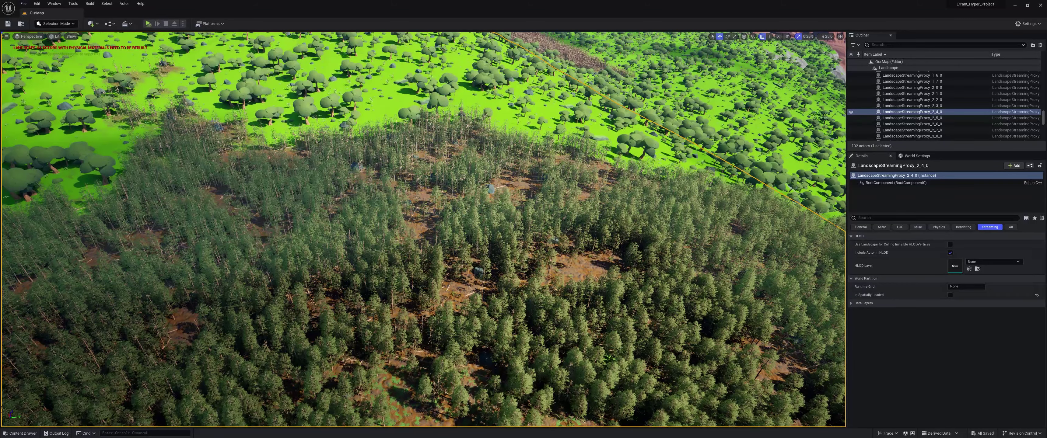
left_click(55, 24)
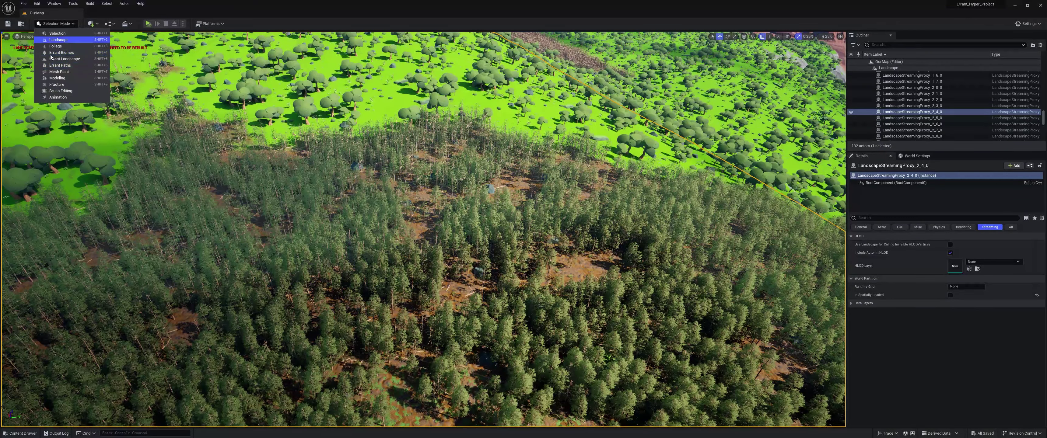
left_click(268, 22)
Raise the Ultra_Dynamic_Sky actor vertically to a Z location of about 10696
right_click_drag(454, 219, 427, 199)
scroll(431, 203, "up", 2)
scroll(423, 192, "down", 1)
scroll(427, 183, "up", 1)
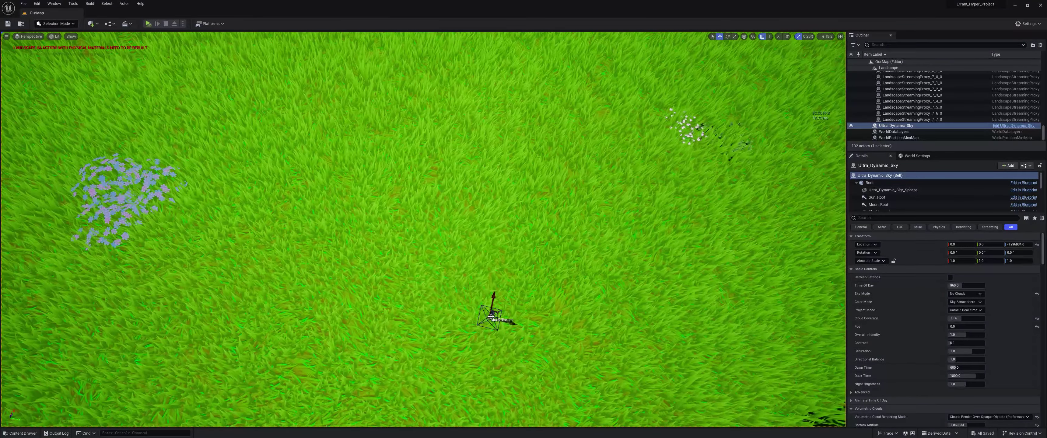
left_click_drag(493, 314, 639, 65)
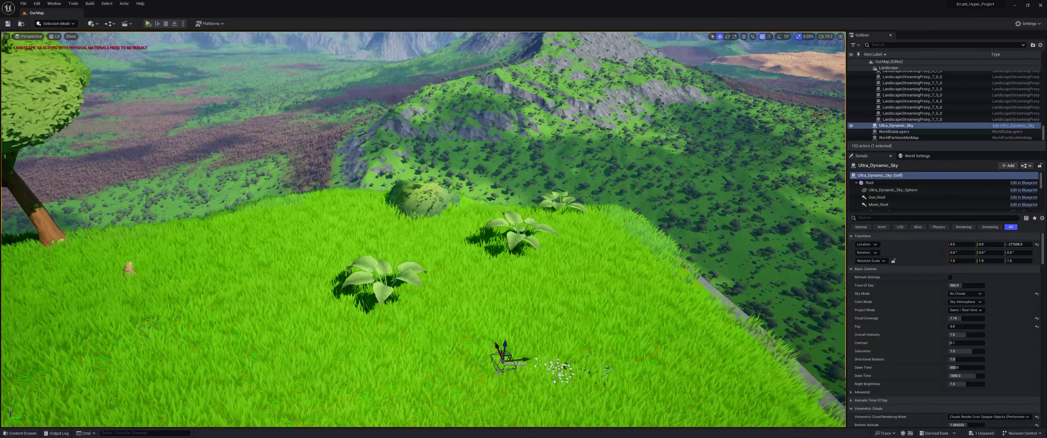
left_click_drag(505, 347, 519, 228)
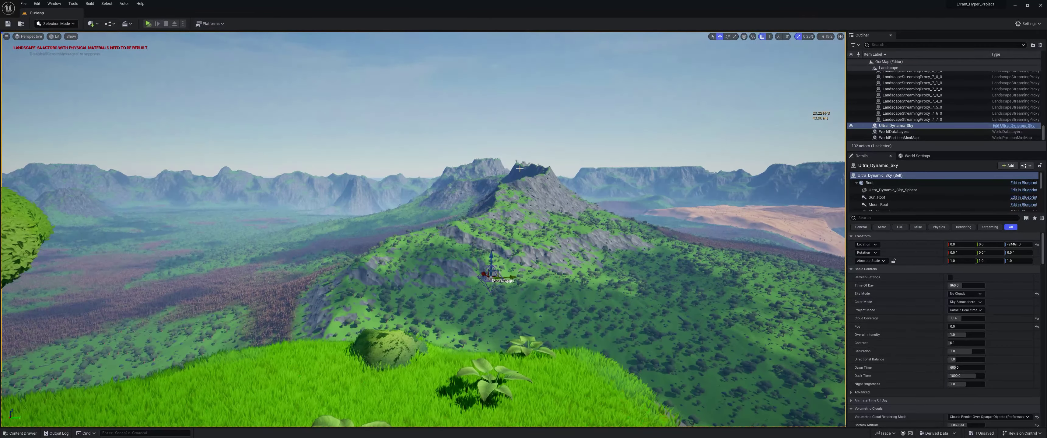
left_click_drag(492, 257, 500, 209)
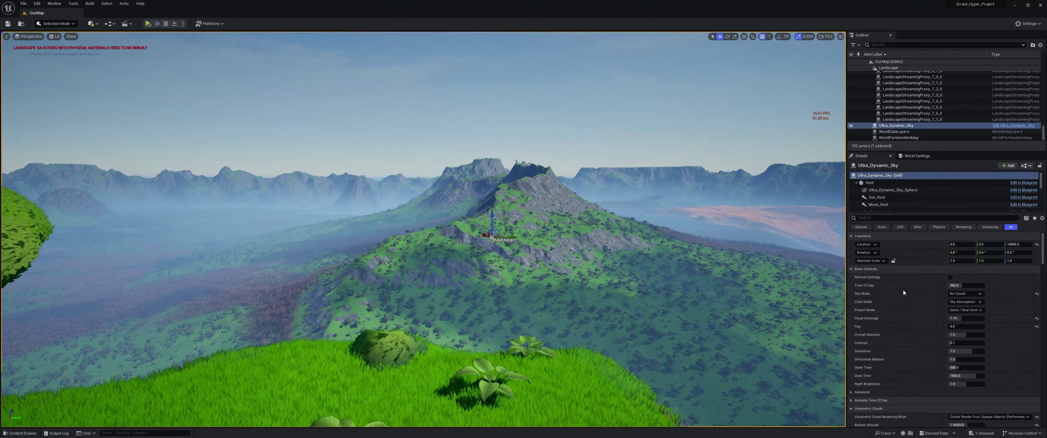
Set the sky mode to Volumetric Clouds and lower the sky actor to a Z location of about -11178
left_click(962, 294)
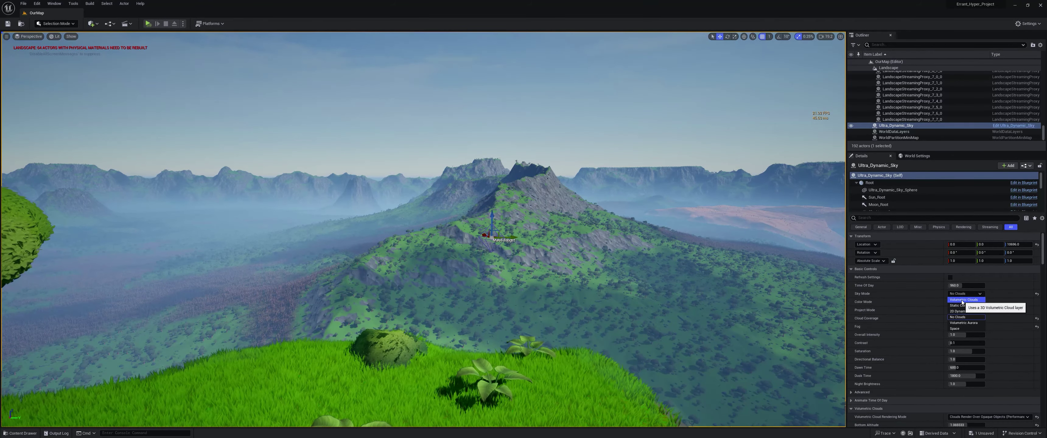
left_click(962, 302)
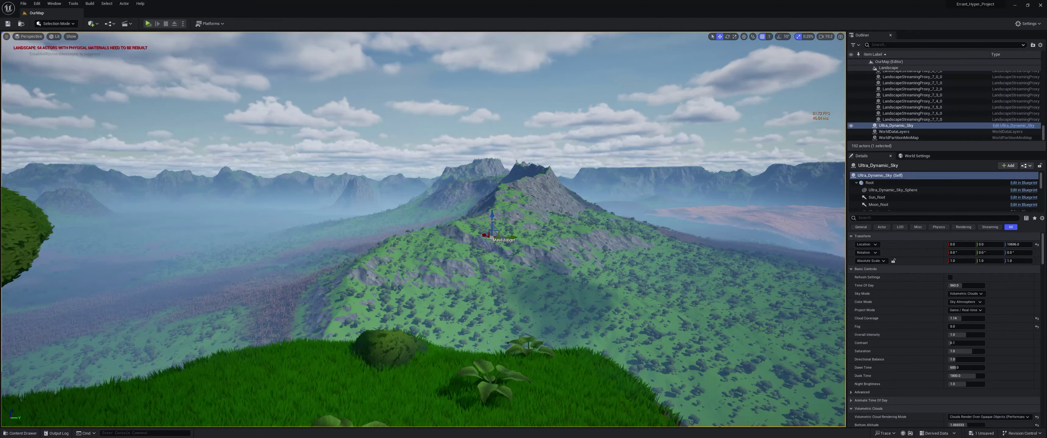
left_click_drag(493, 217, 492, 310)
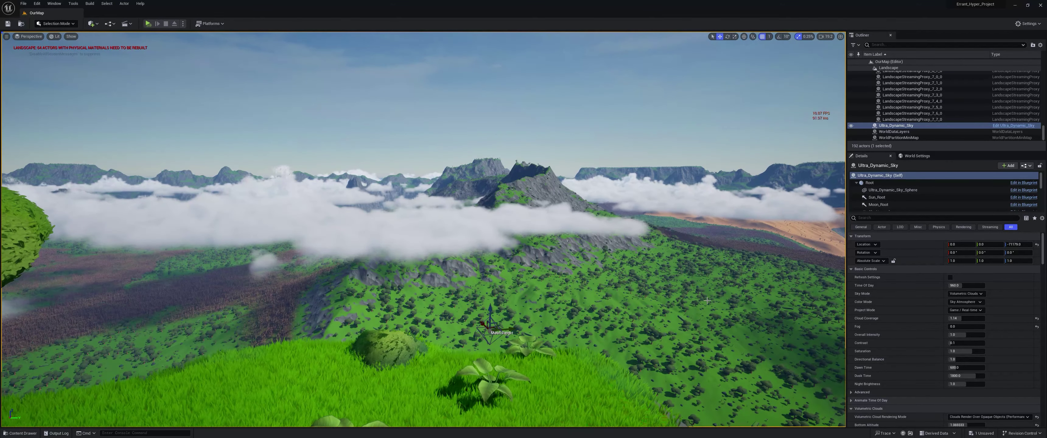
Set the Ultra_Dynamic_Sky actor's cloud coverage to 0.85
left_click(965, 320)
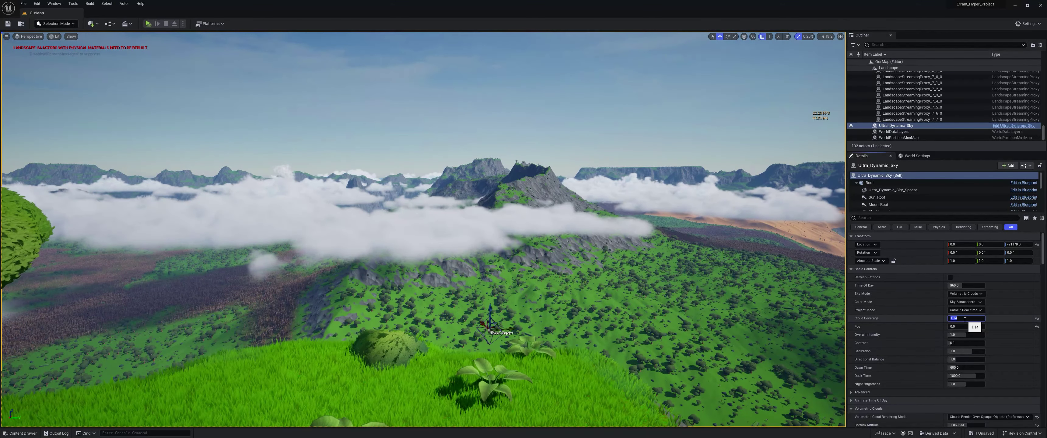
type(".")
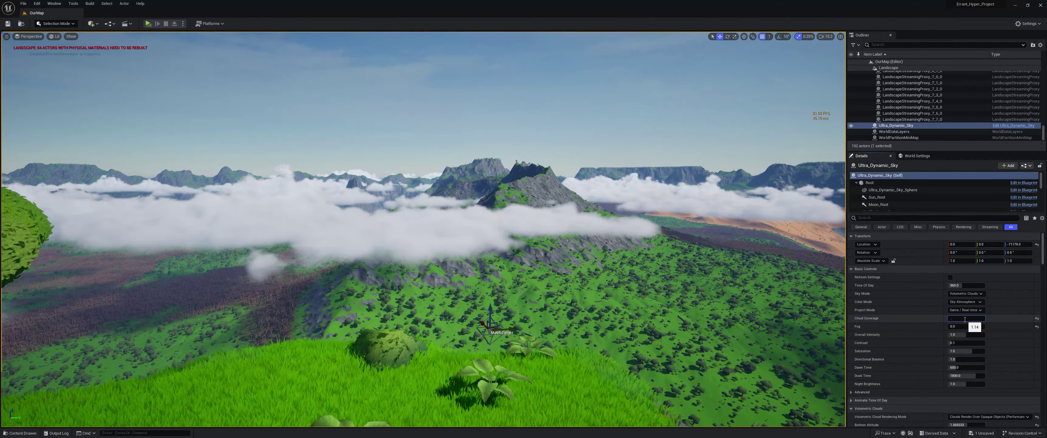
type("85")
key("Return")
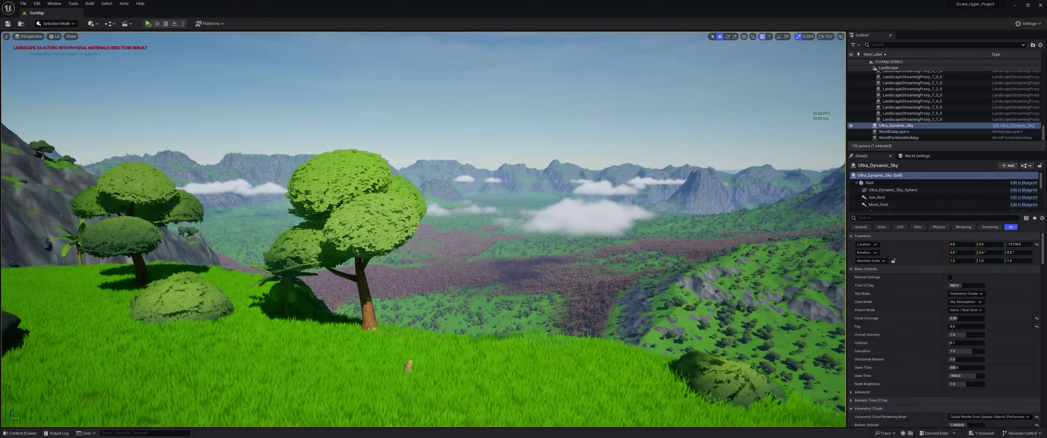
Set the cloud coverage of the Ultra_Dynamic_Sky actor to 1
left_click(960, 320)
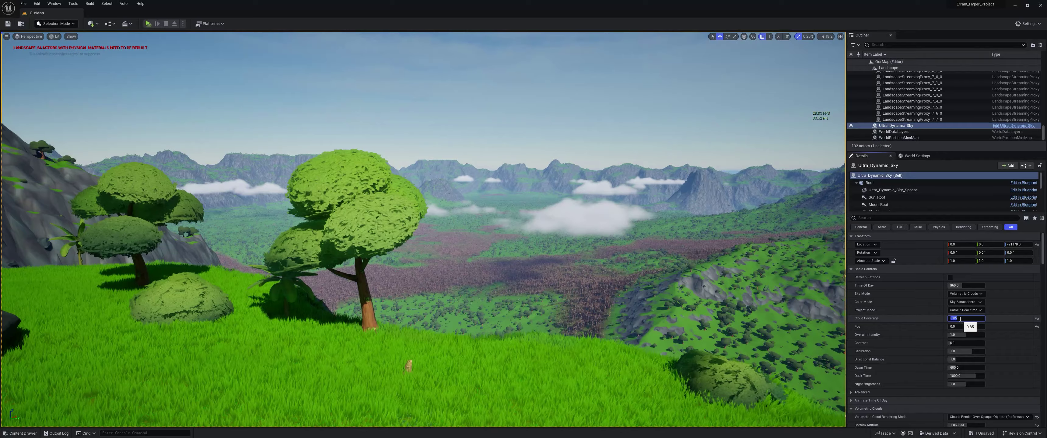
type("1")
key("Return")
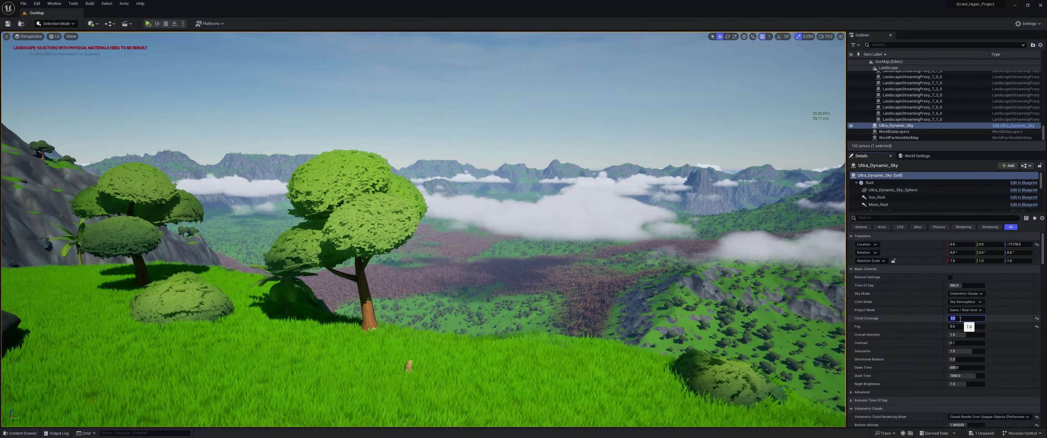
Frame the valley from the grassy ledge in an immersive fullscreen viewport and turn off the FPS display
right_click_drag(633, 324, 712, 270)
scroll(632, 324, "down", 1)
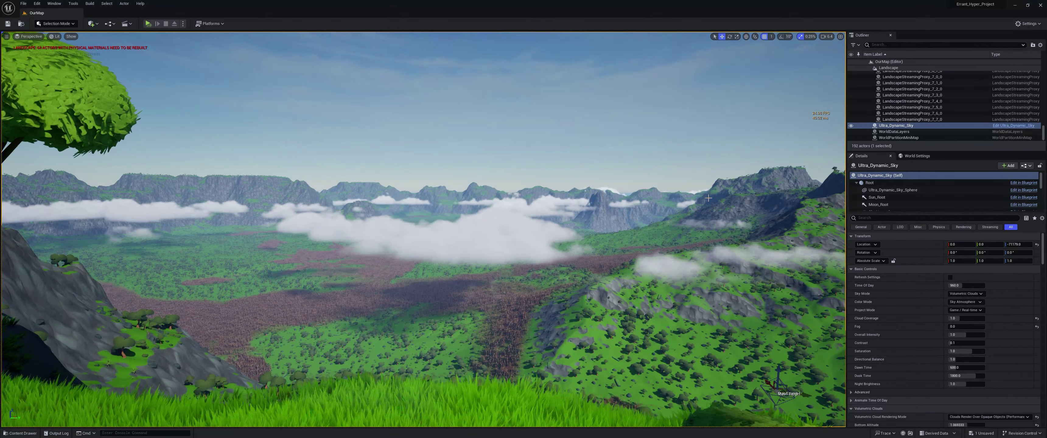
key("F11")
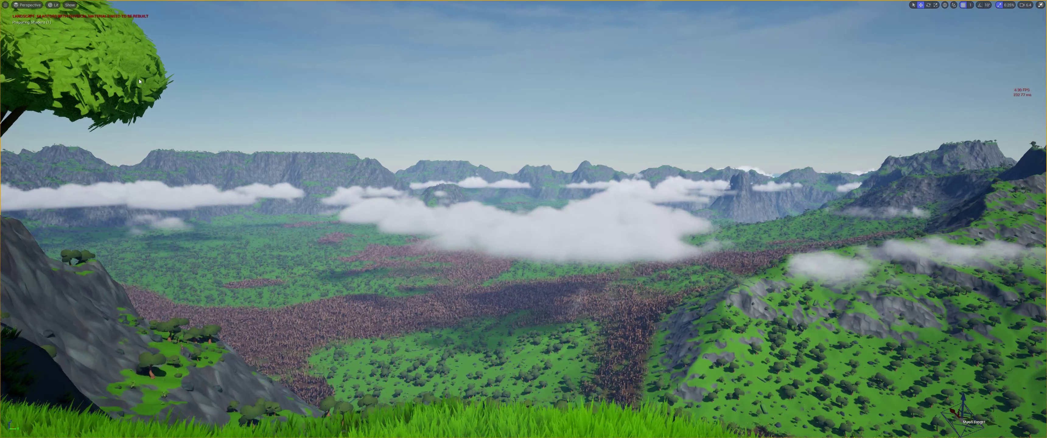
left_click(6, 4)
left_click(18, 43)
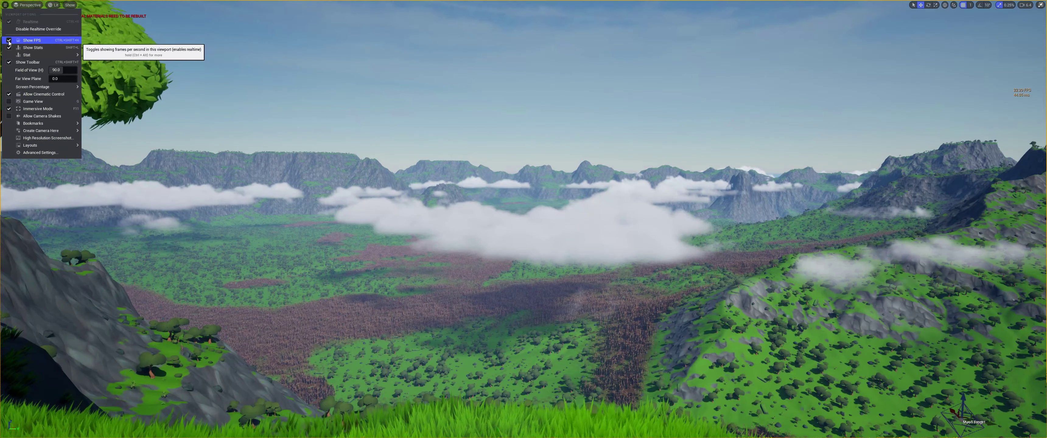
left_click(419, 72)
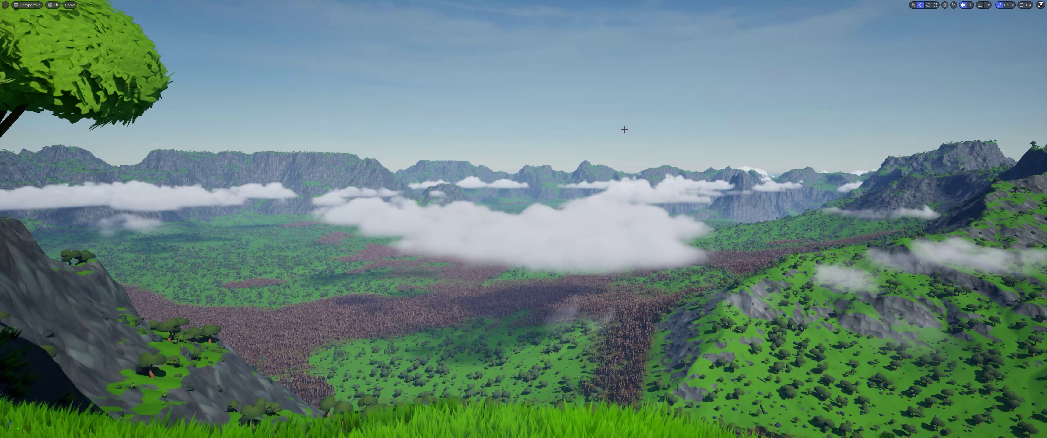
Capture a screenshot of the fullscreen valley view with the Windows Game Bar and close its overlay
key("super+g")
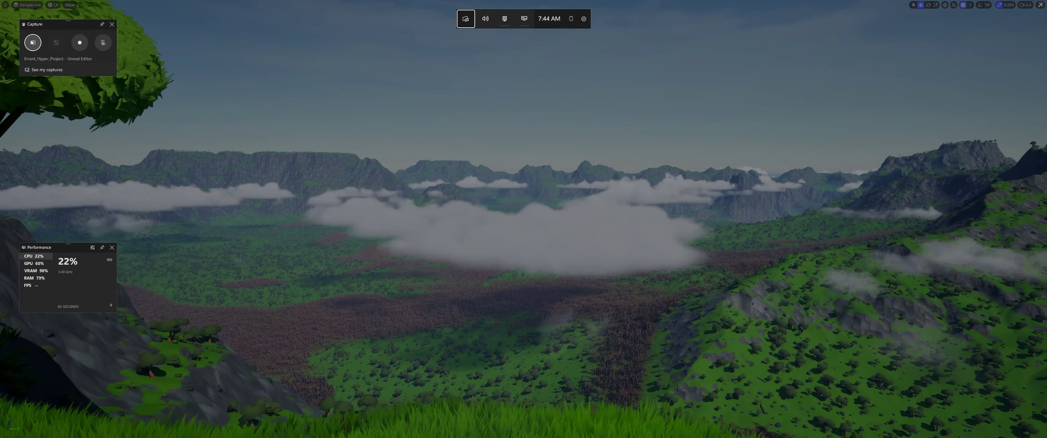
left_click(32, 42)
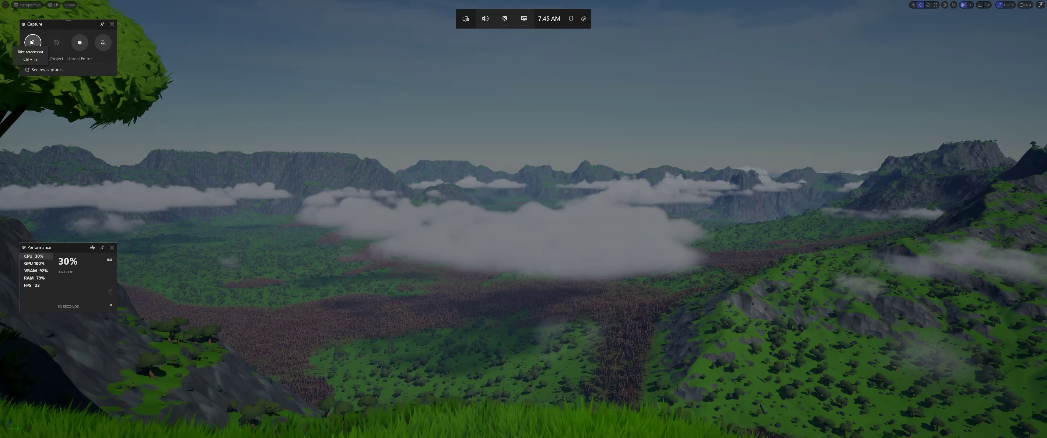
left_click(210, 32)
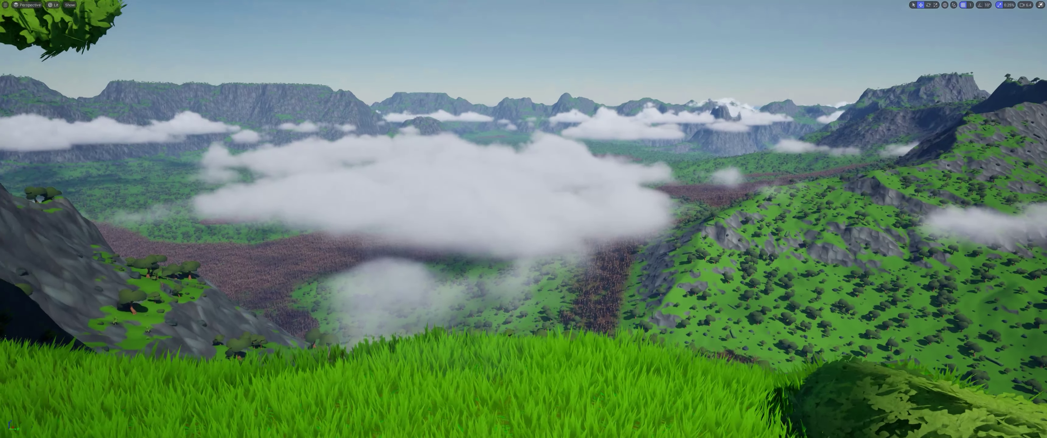
right_click_drag(550, 333, 540, 331)
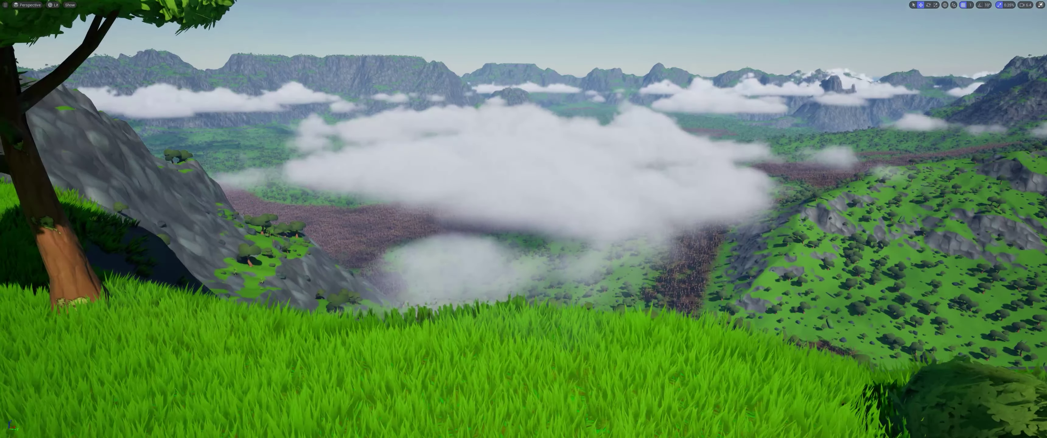
right_click_drag(515, 344, 505, 275)
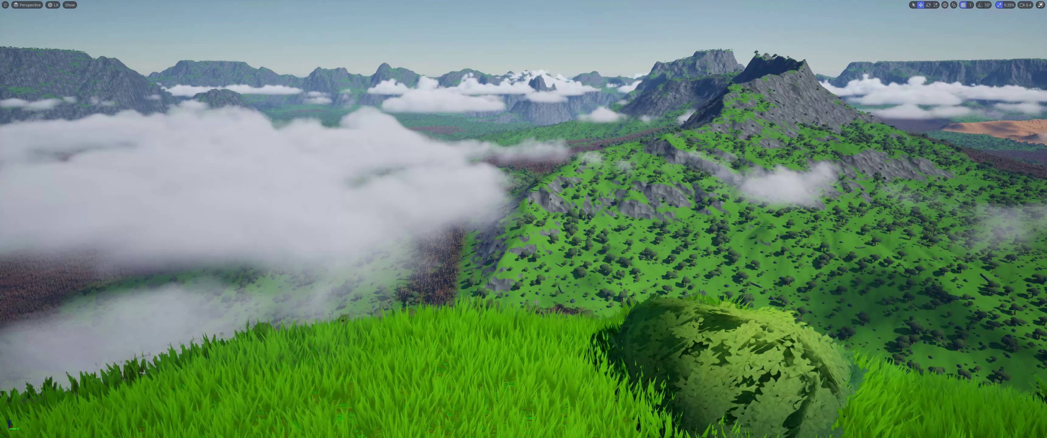
right_click_drag(536, 303, 418, 305)
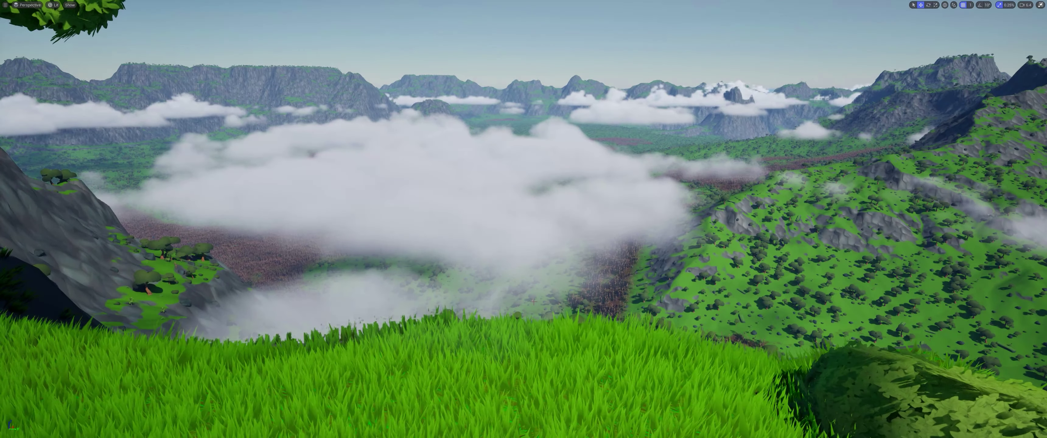